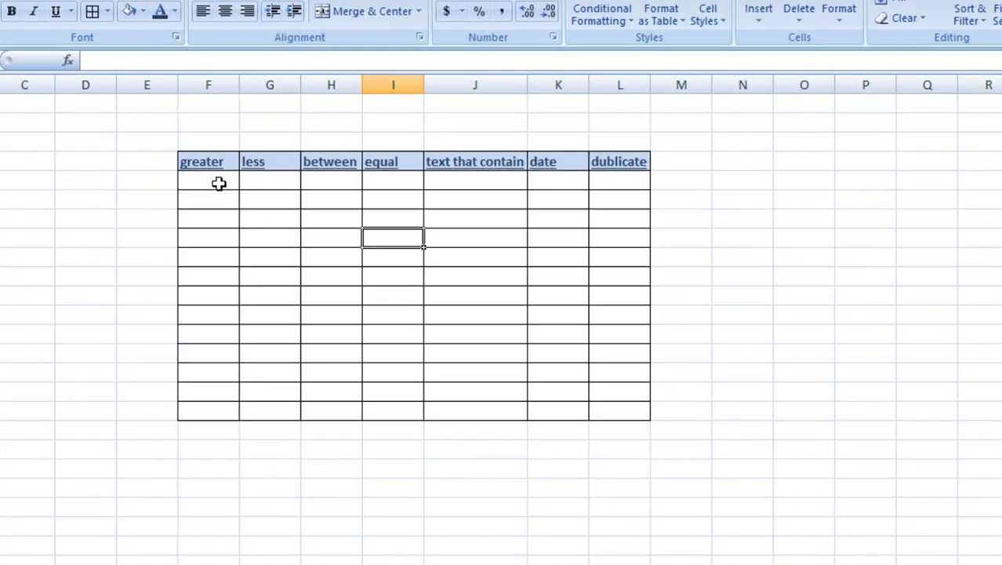
Step: Select the first empty cell under the greater header, briefly browsing the Conditional Formatting menu
click(276, 202)
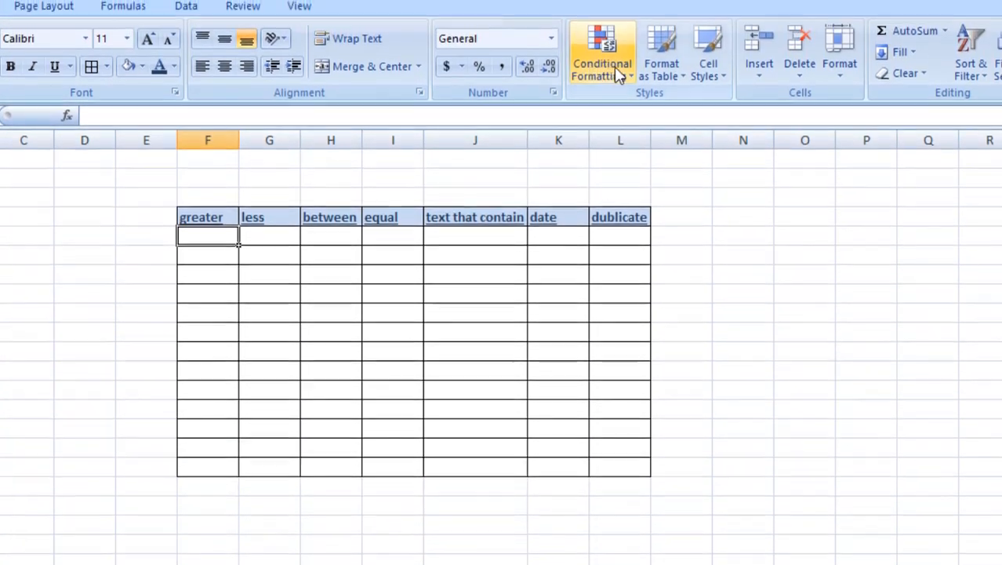
click(612, 19)
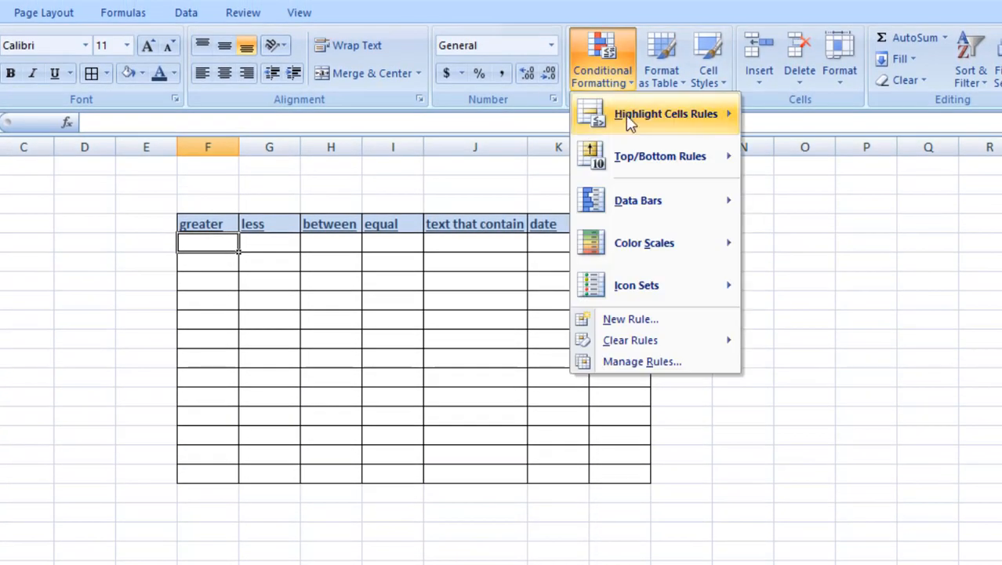
mouse_move(629, 121)
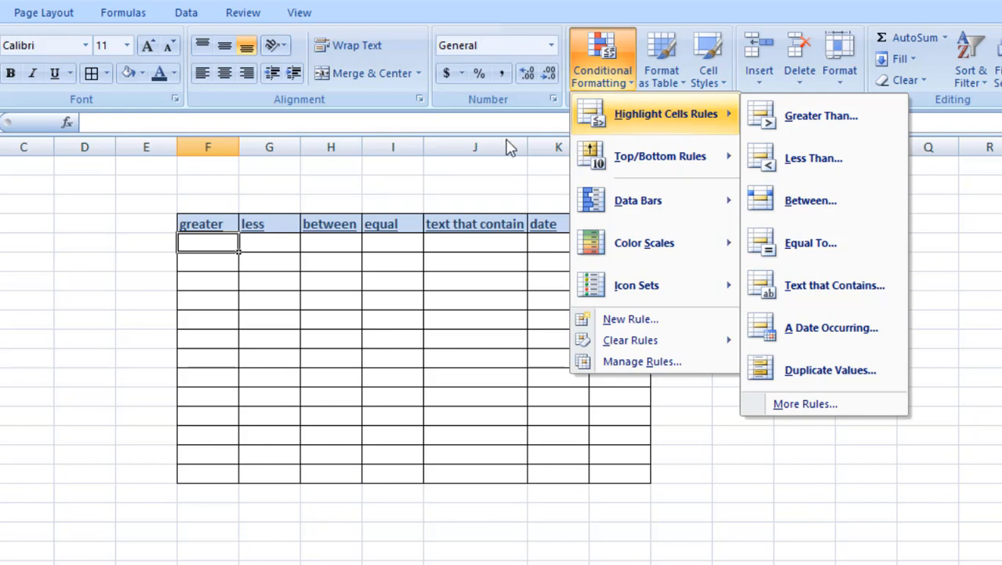
click(214, 246)
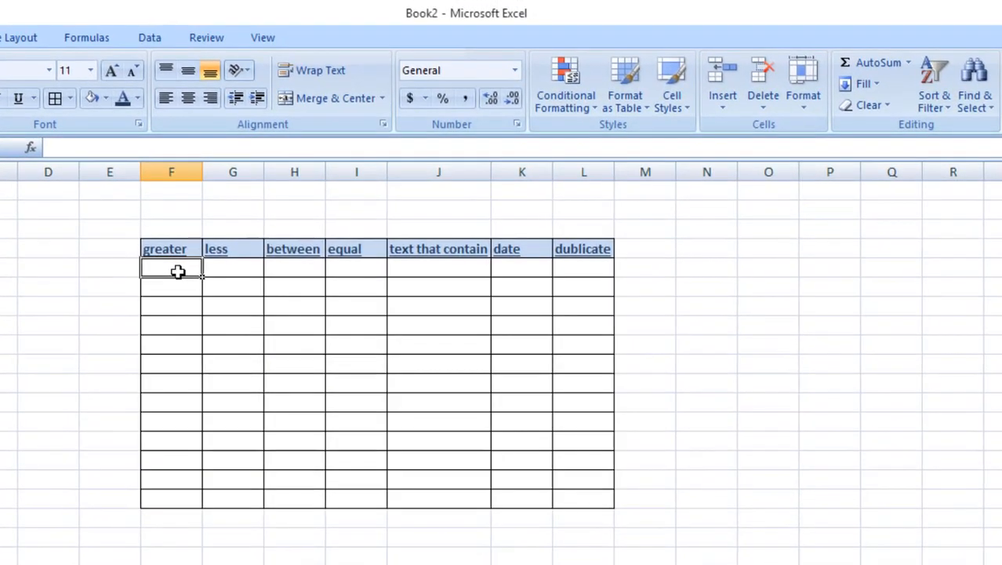
Step: Enter 64, 56, 46, 57, 8576, 75 and 45 down the greater column, then select them
text(64)
key(Return)
text(56)
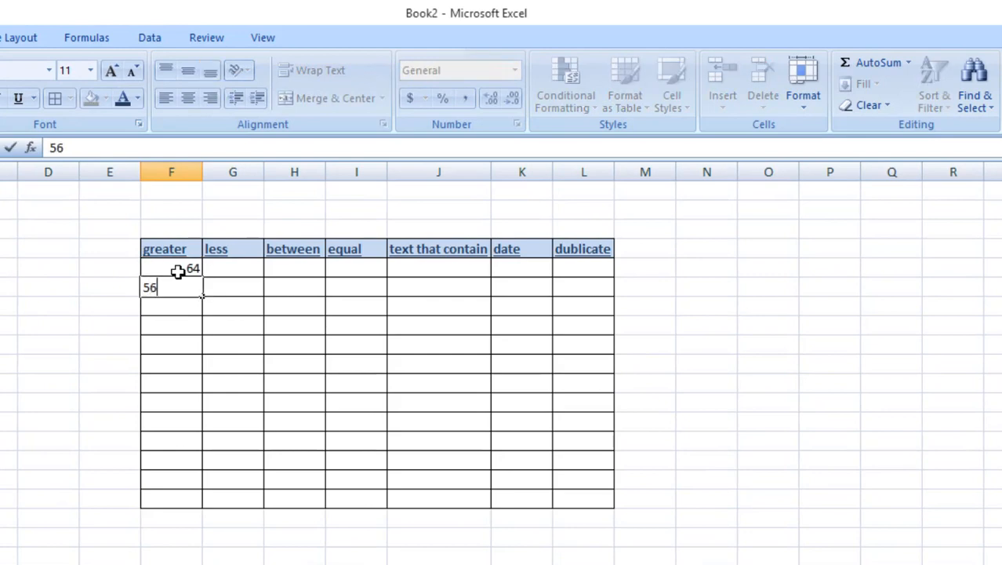
key(Return)
text(46)
key(Return)
text(57)
key(Return)
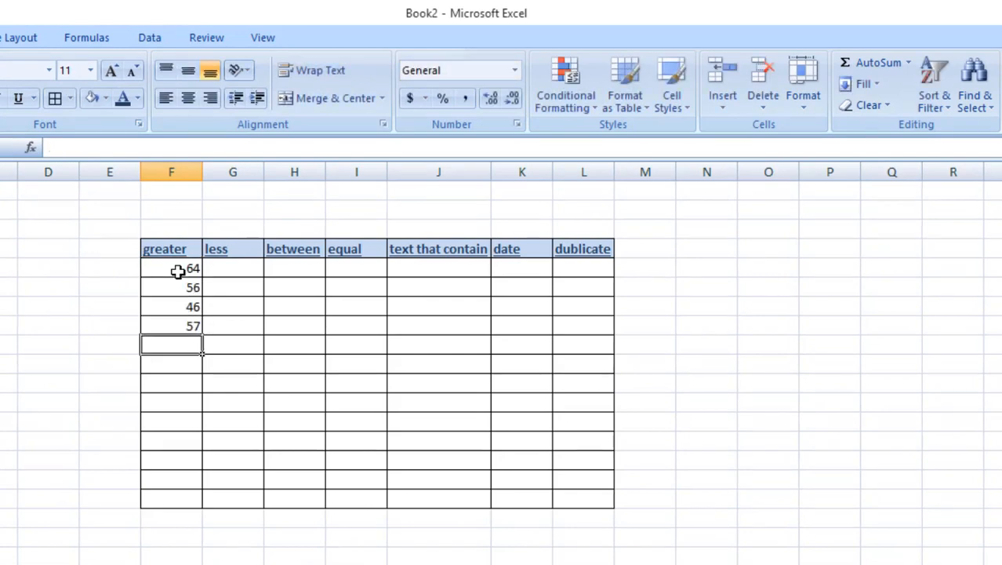
text(8576)
key(Return)
text(75)
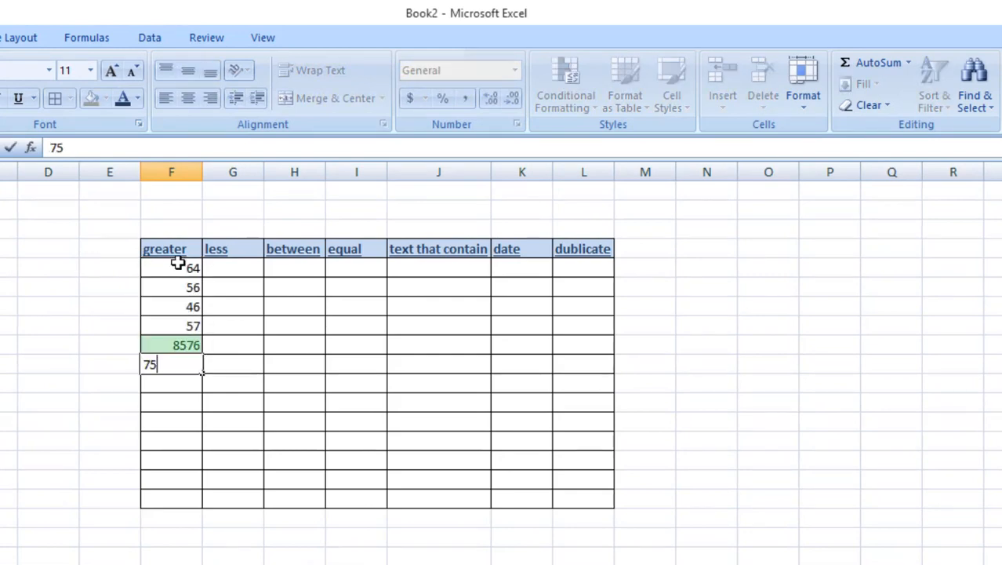
key(Return)
text(45)
key(Return)
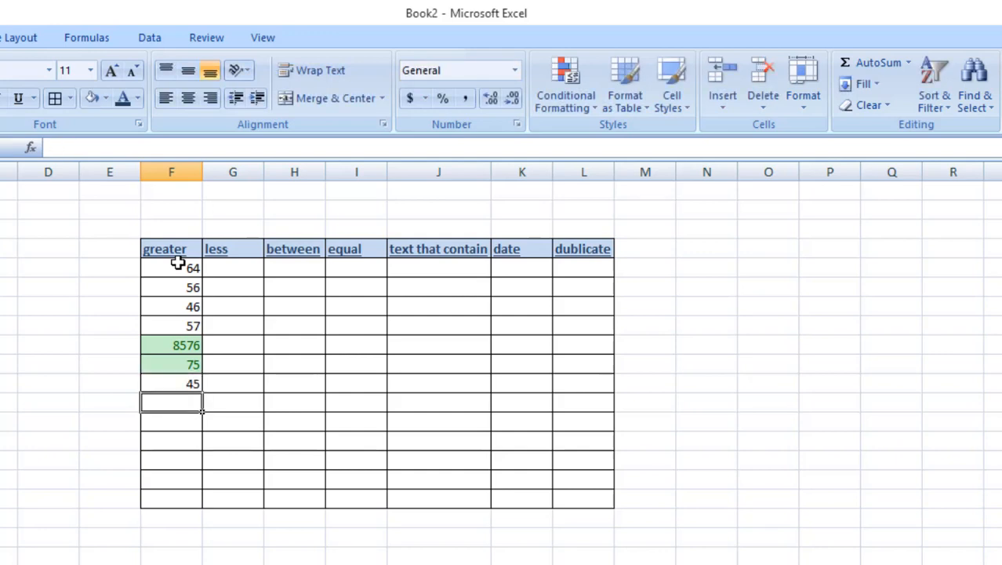
drag(178, 264, 183, 499)
Step: Clear the conditional formatting rules from the selected greater column cells
click(571, 98)
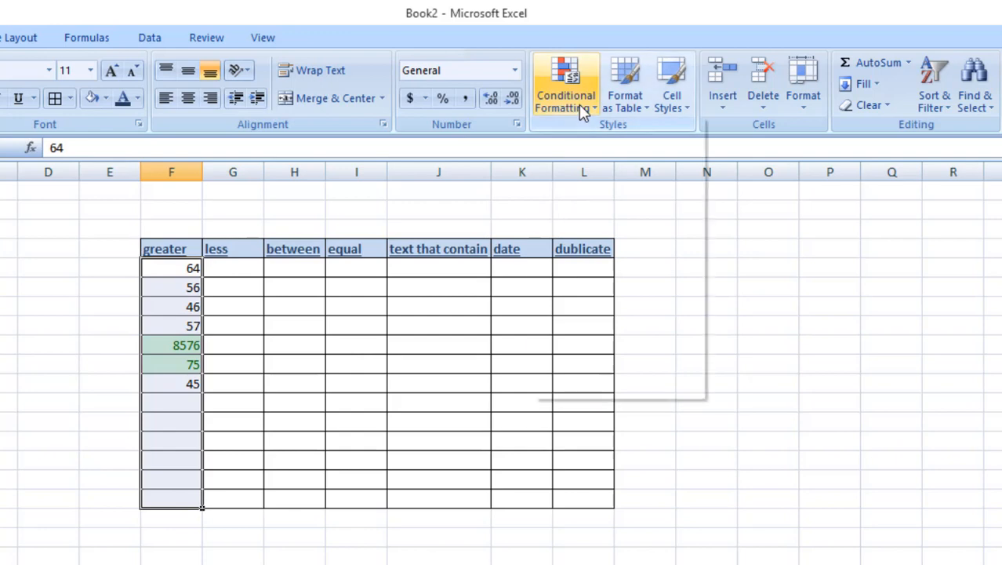
mouse_move(572, 374)
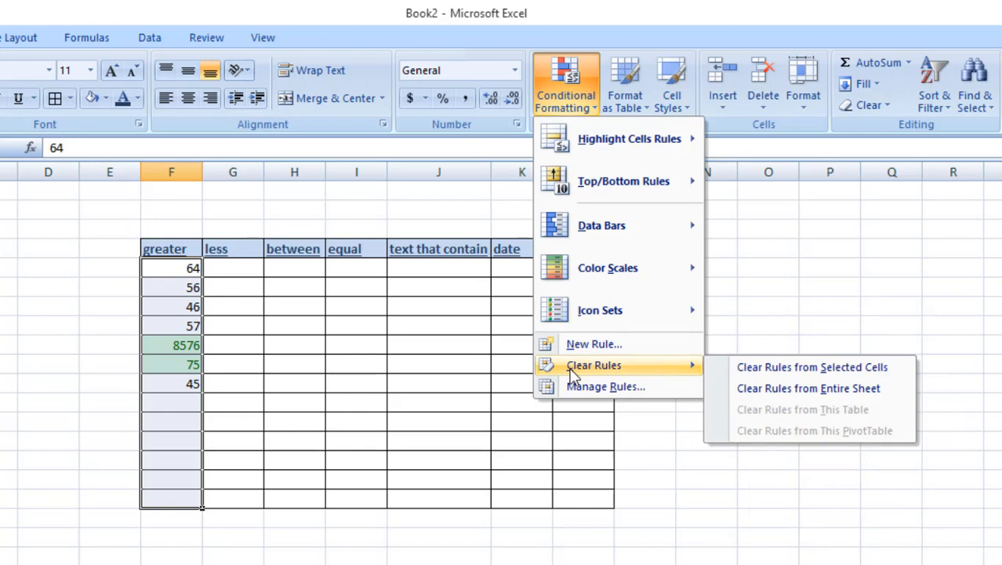
click(767, 376)
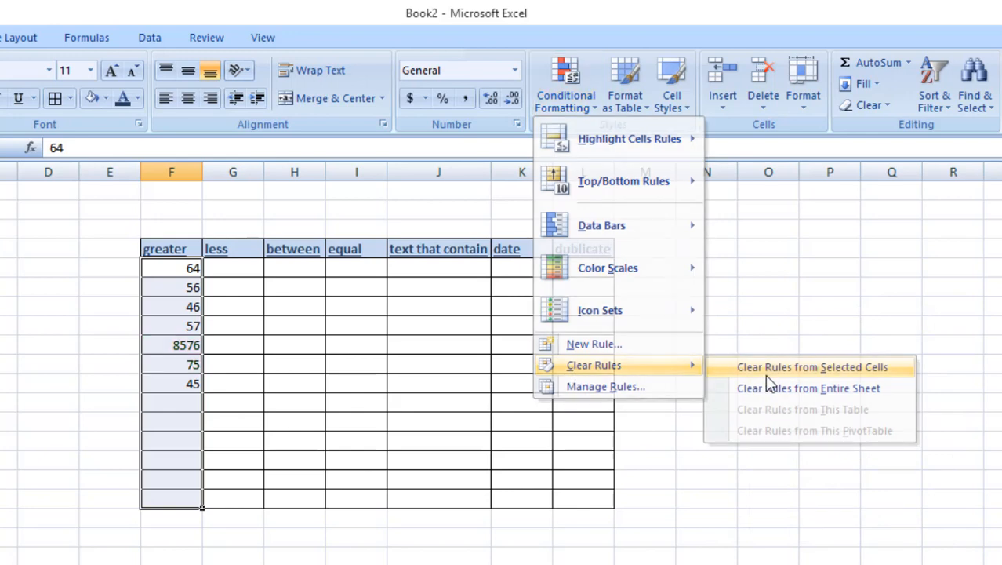
Step: Replace 8576 with 77 and add 67, 45, 33, 45, 33 and 2 below
click(184, 346)
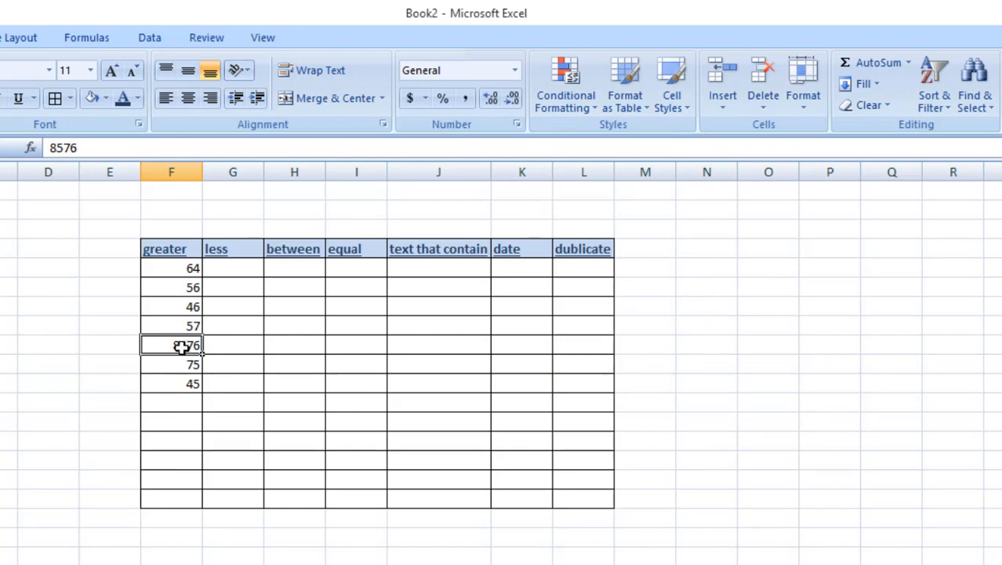
text(77)
key(Return)
key(Return)
key(Return)
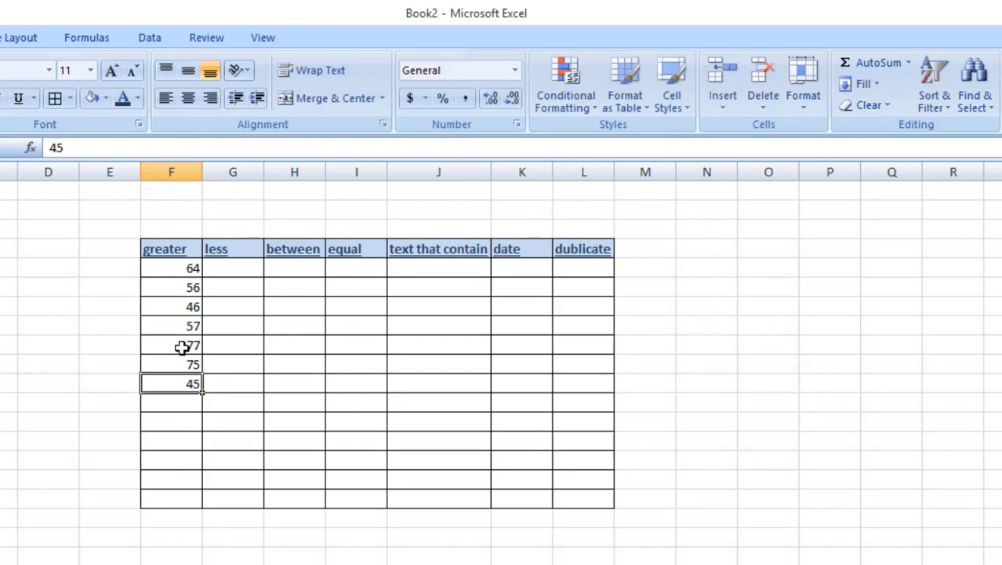
text(67)
key(Return)
text(45)
key(Return)
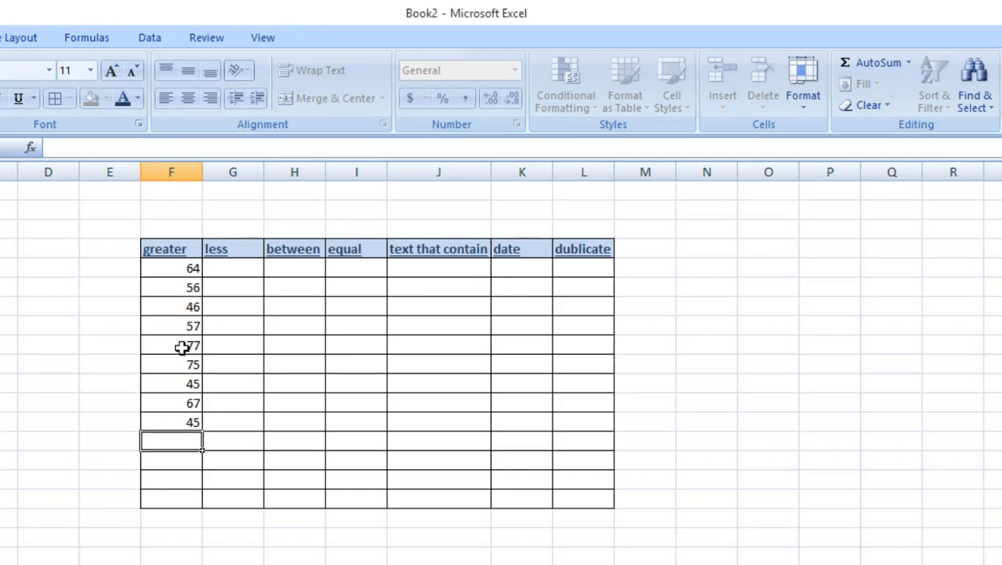
text(33)
key(Return)
text(4)
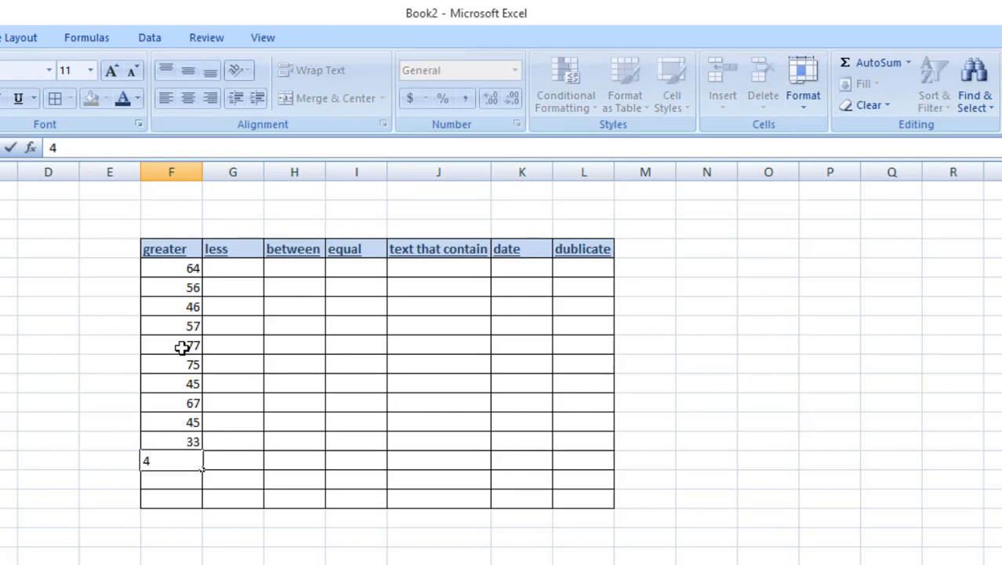
text(5)
key(Return)
text(33)
key(Return)
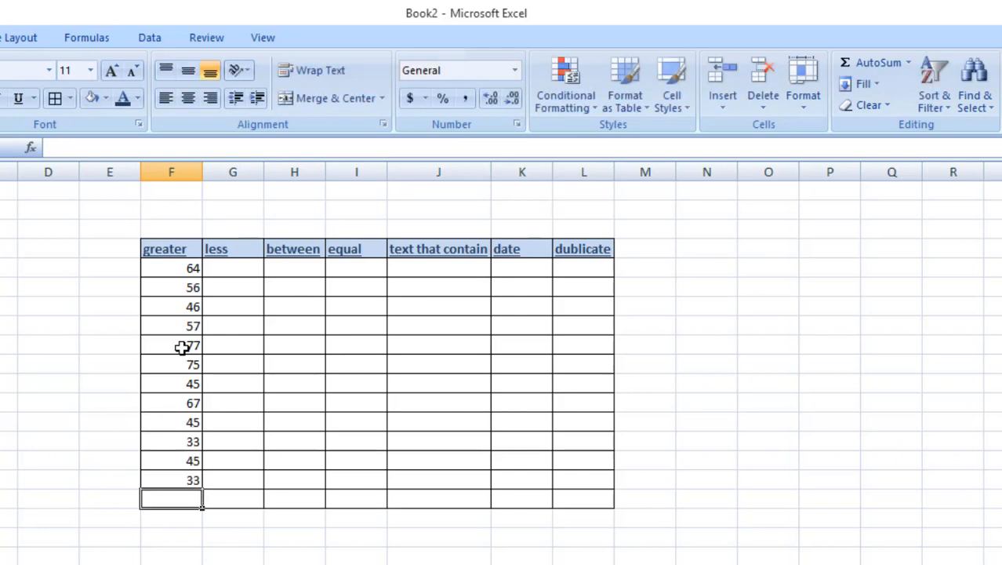
text(2)
key(Return)
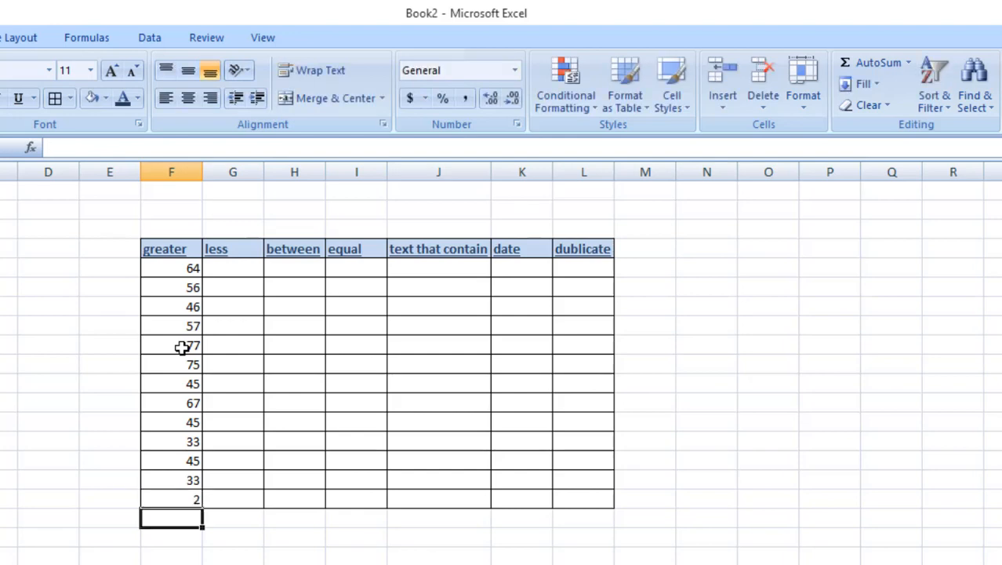
Step: Copy the greater column's 13 values into the less, between and equal columns
drag(184, 268, 200, 500)
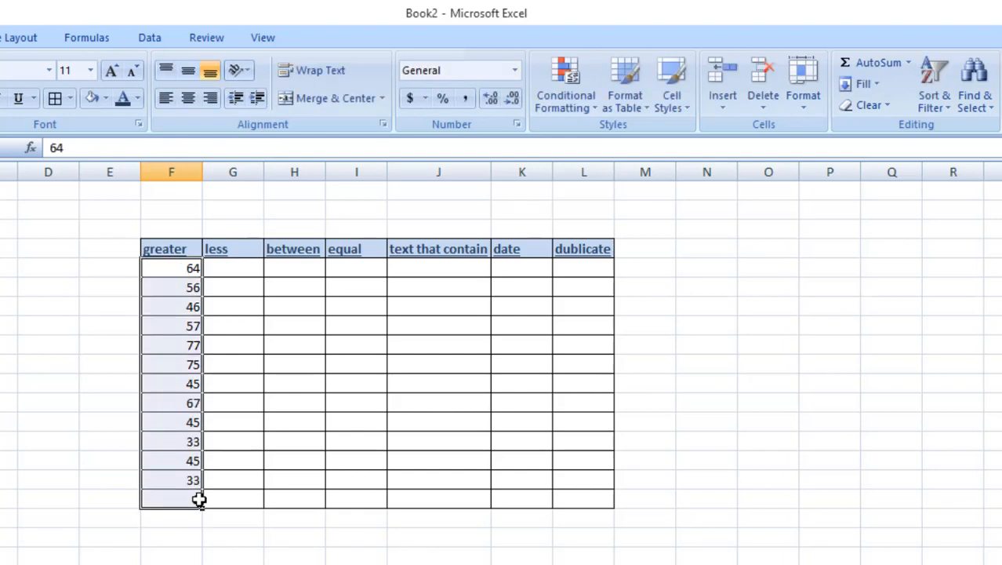
key(ctrl+c)
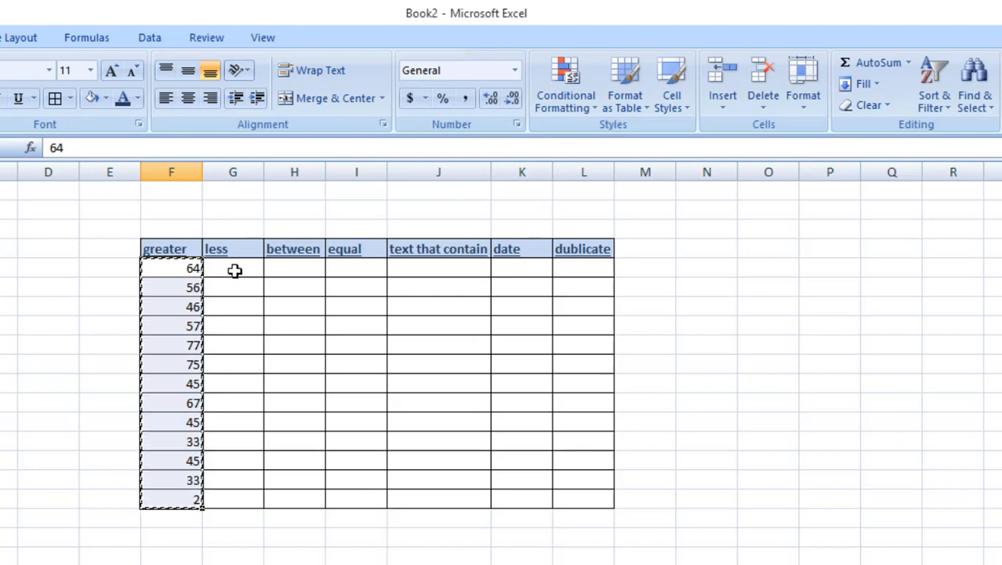
click(235, 270)
key(ctrl+v)
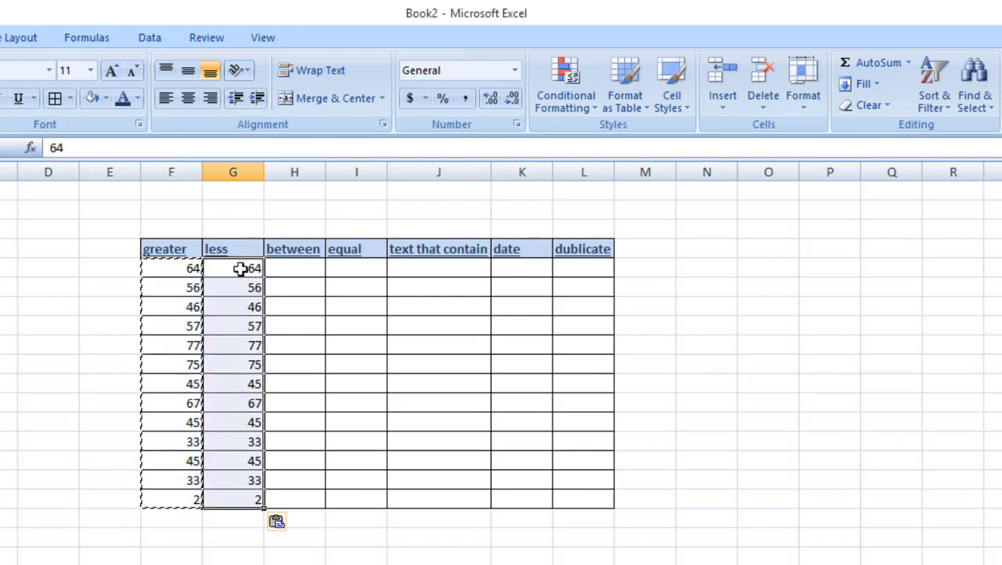
click(307, 267)
key(ctrl+v)
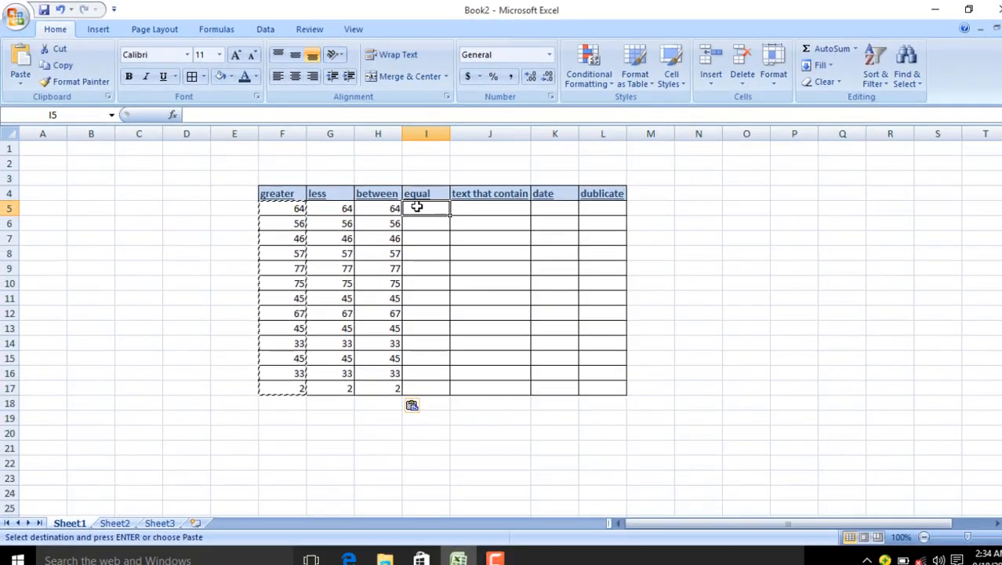
click(341, 267)
key(ctrl+v)
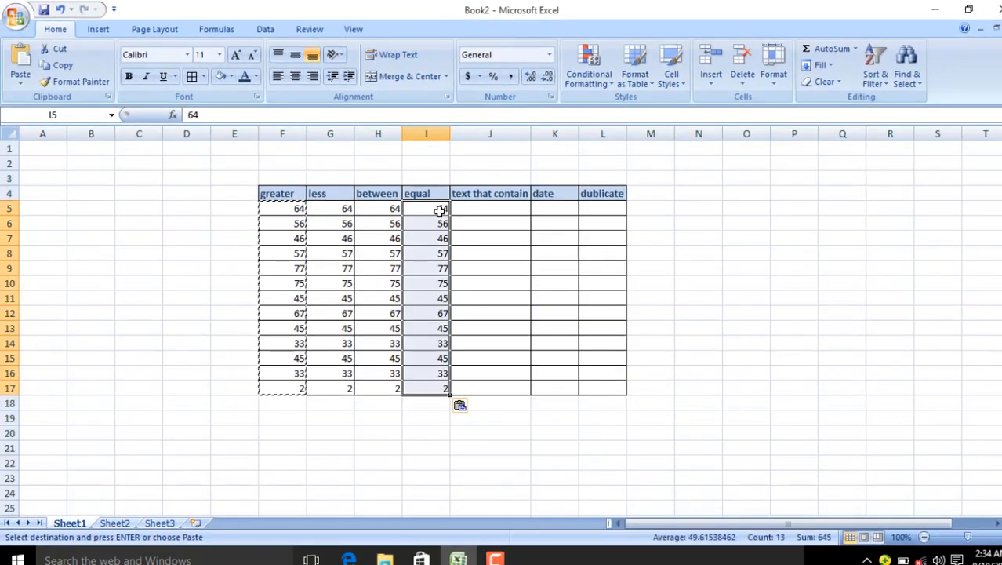
click(487, 208)
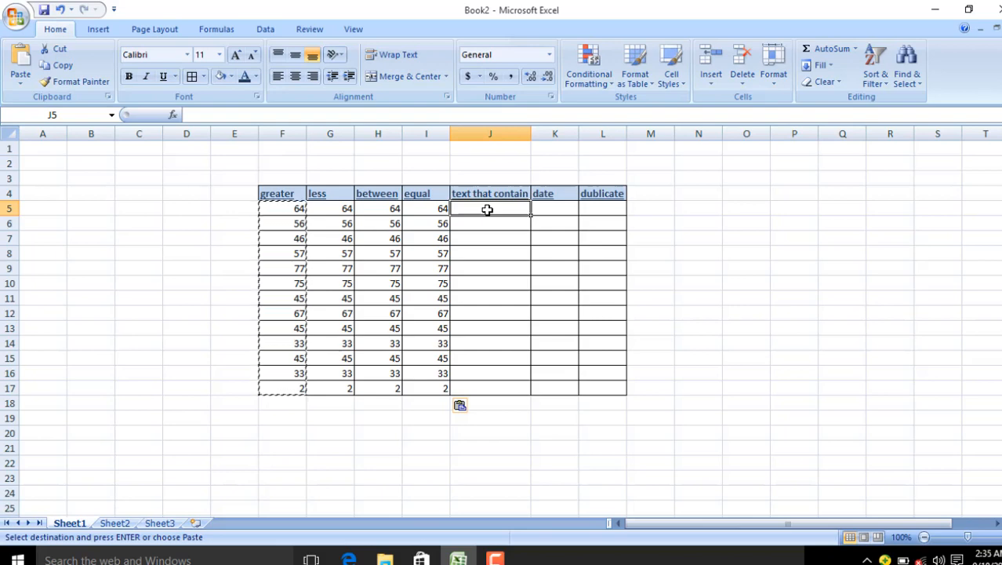
Step: Undo the stray header text that landed in cell J5
key(ctrl+d)
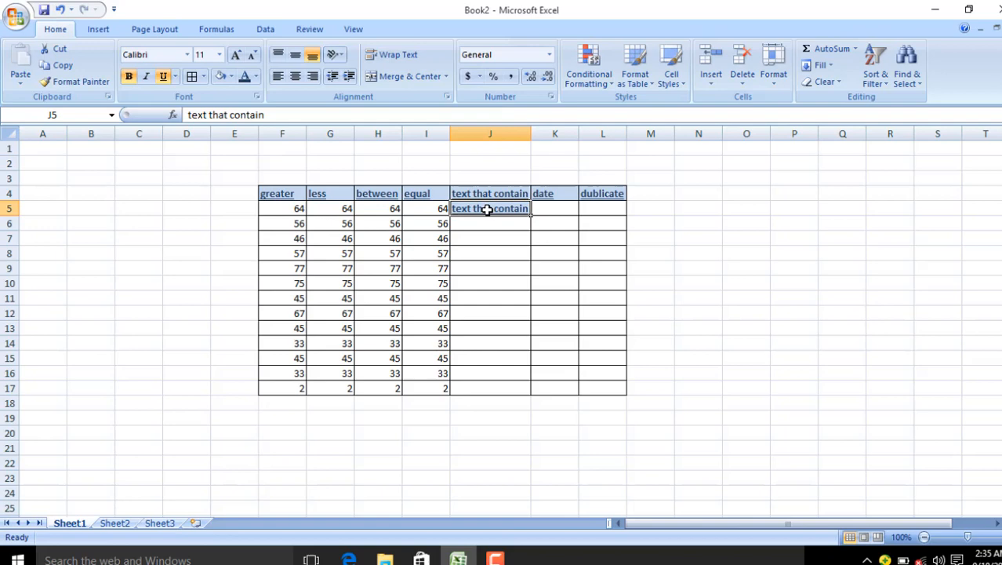
double_click(487, 210)
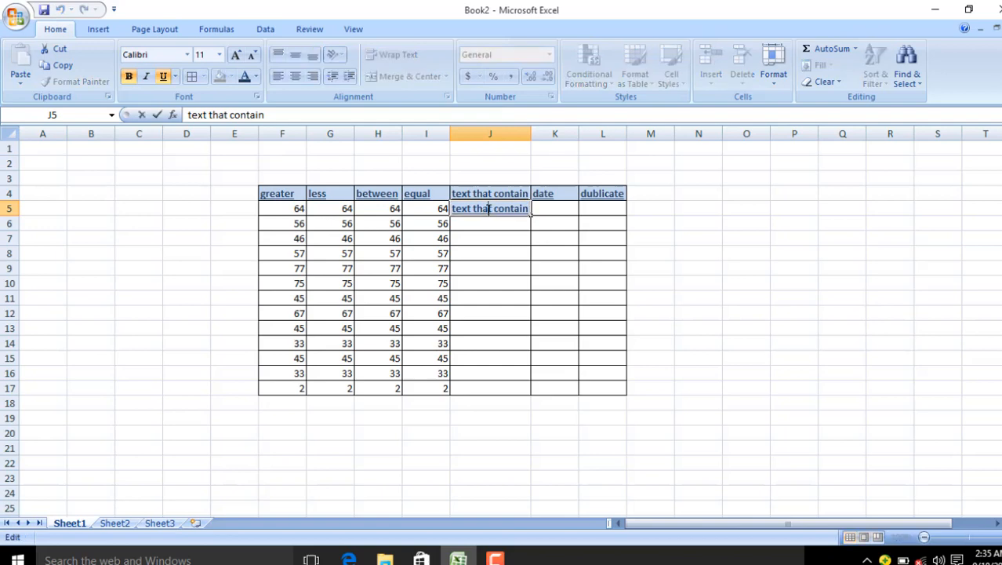
click(516, 258)
key(ctrl+z)
key(ctrl+z)
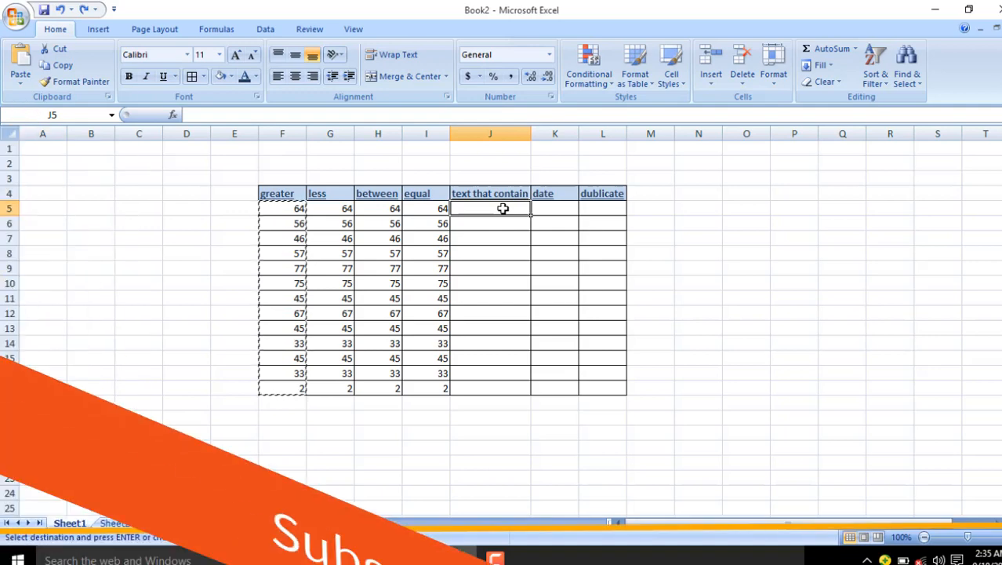
Step: Enter six sample first names down J5:J10 in the text that contain column
text(shahid)
key(Return)
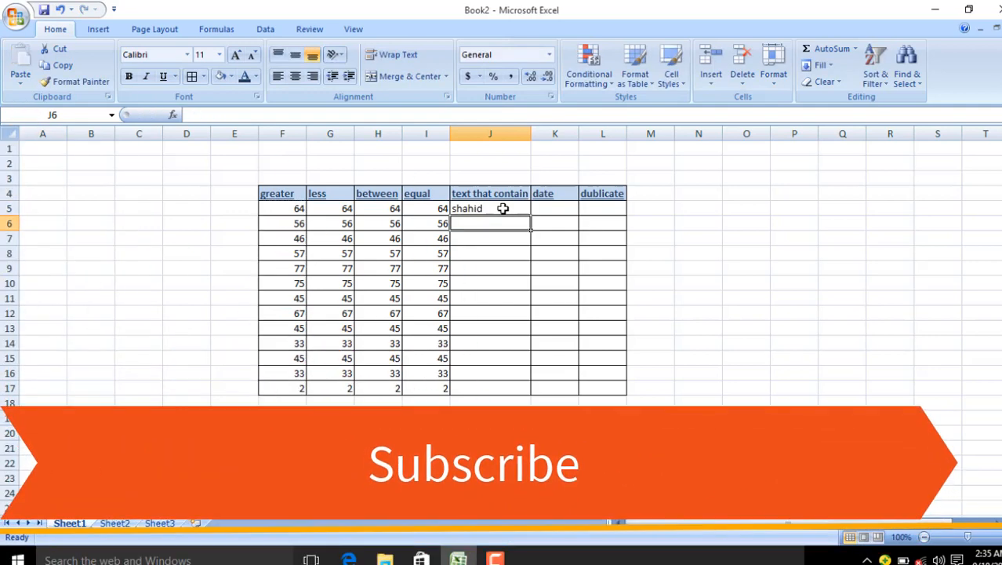
text(numan)
key(Return)
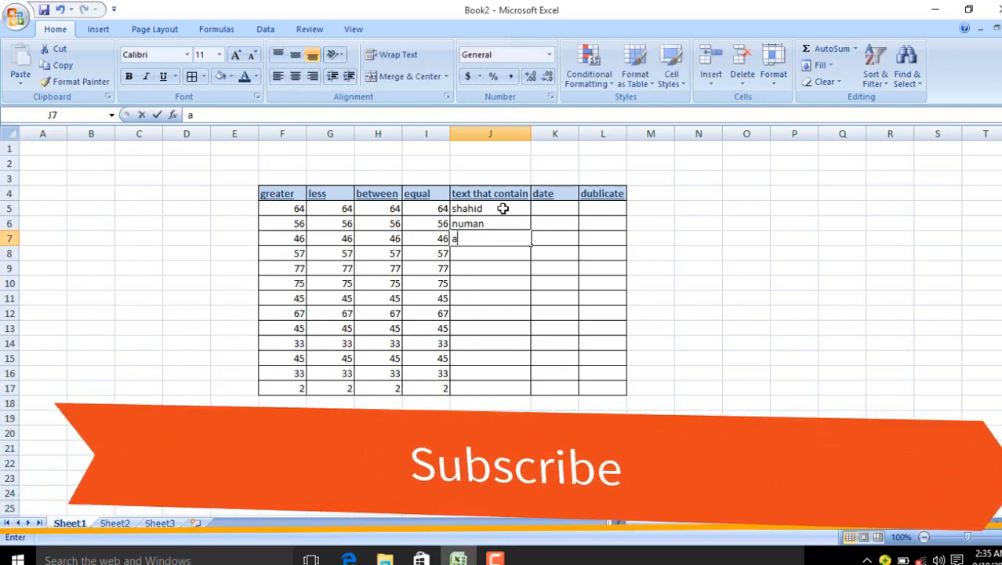
text(abubakar)
key(Return)
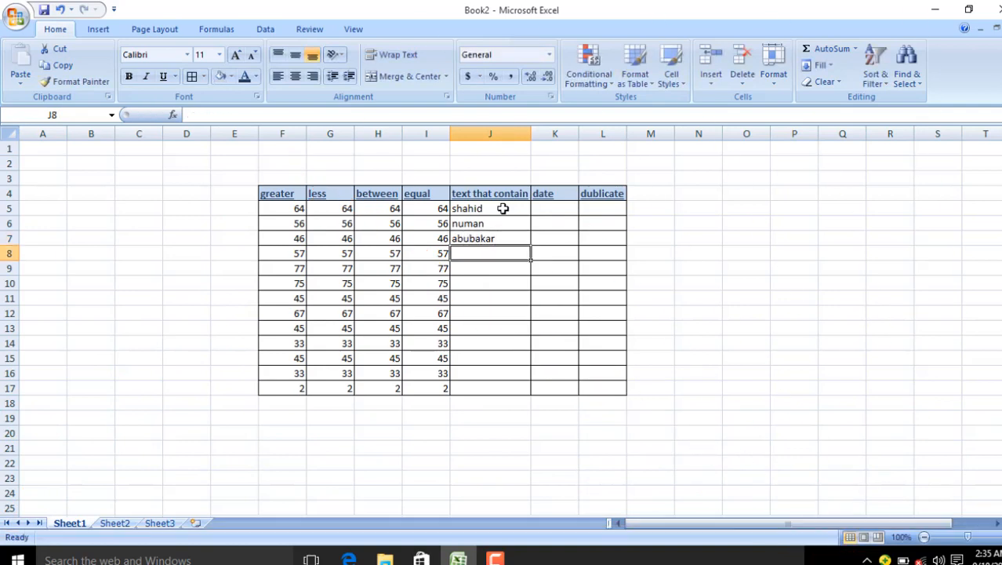
text(ali)
key(Return)
text(khan)
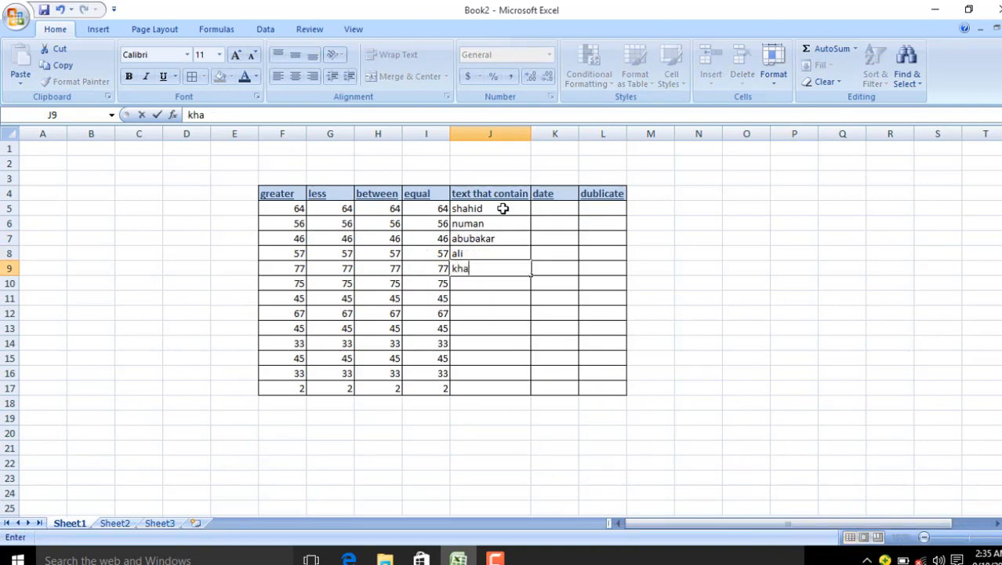
key(Return)
text(wali)
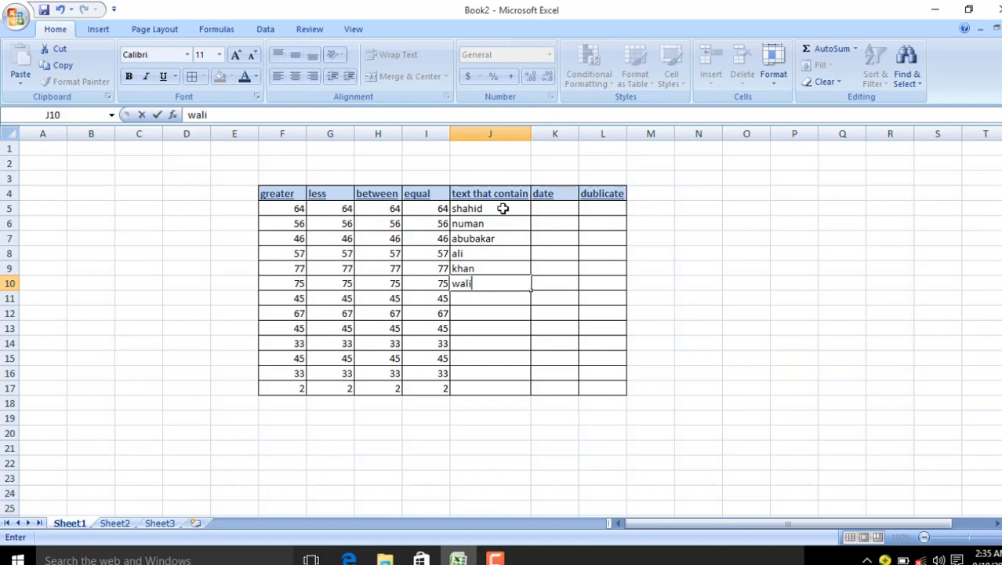
key(Return)
click(551, 207)
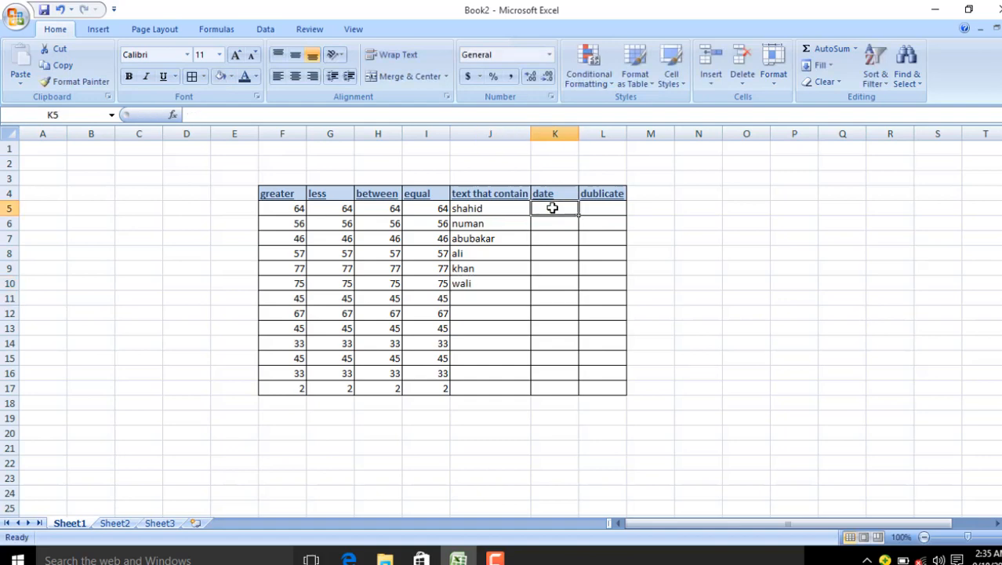
Step: Widen column K and fill dates 9/18/2019 through 9/30/2019 down K5:K17
drag(582, 136, 603, 138)
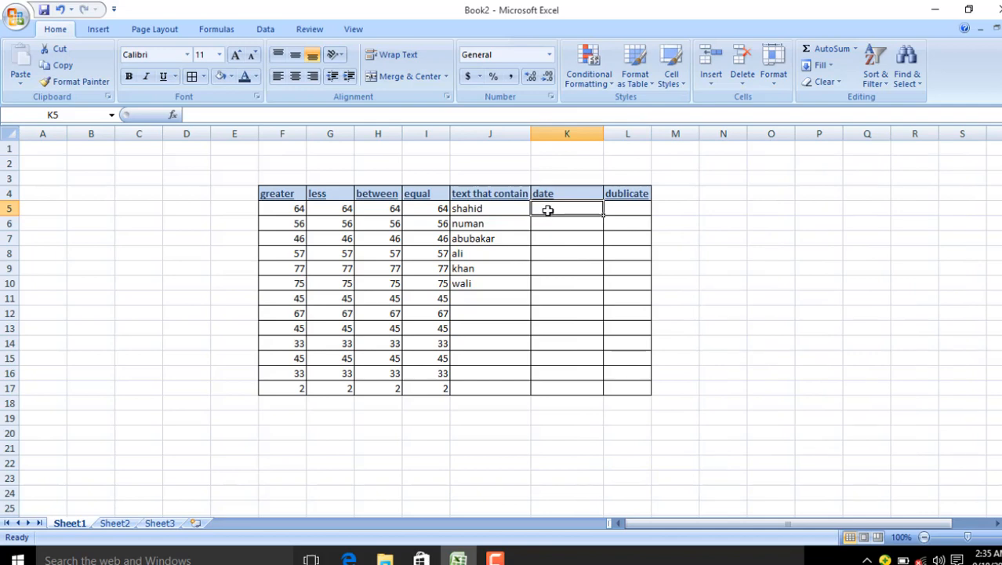
text(9/1)
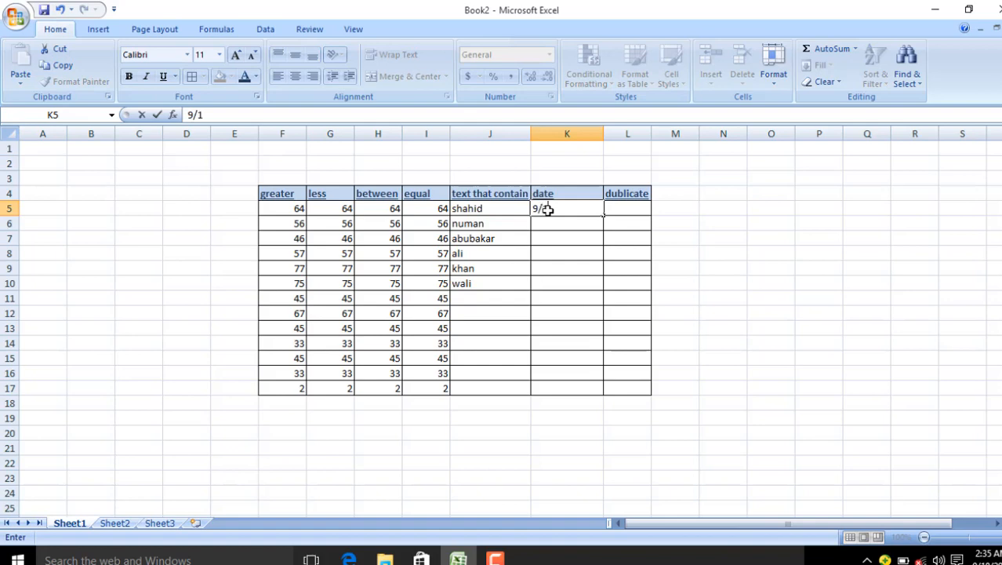
text(8/2019)
key(Return)
click(577, 209)
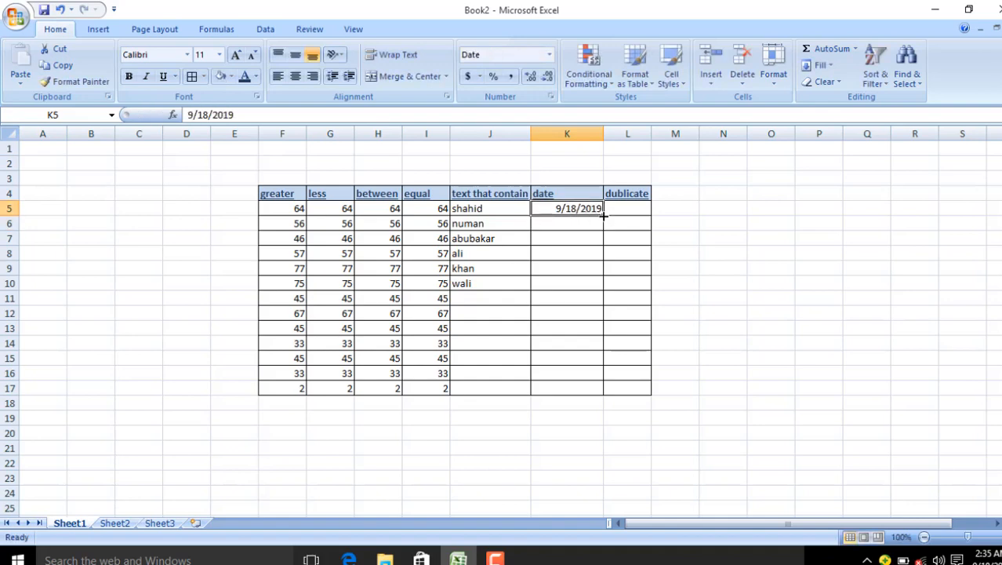
drag(603, 215, 601, 392)
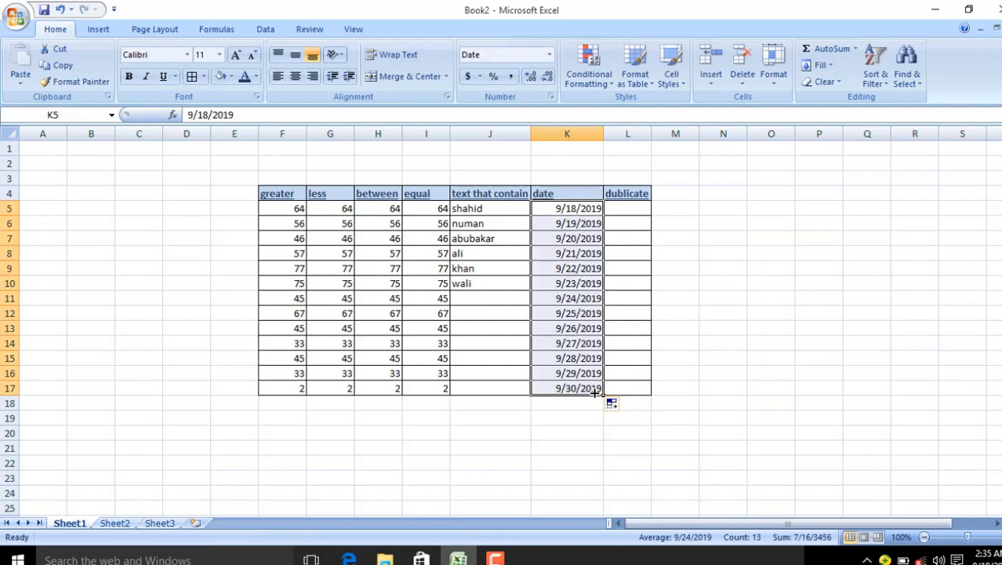
click(643, 434)
Step: Copy the equal column values I5:I17 into the dublicate column starting at L5
drag(436, 215, 440, 389)
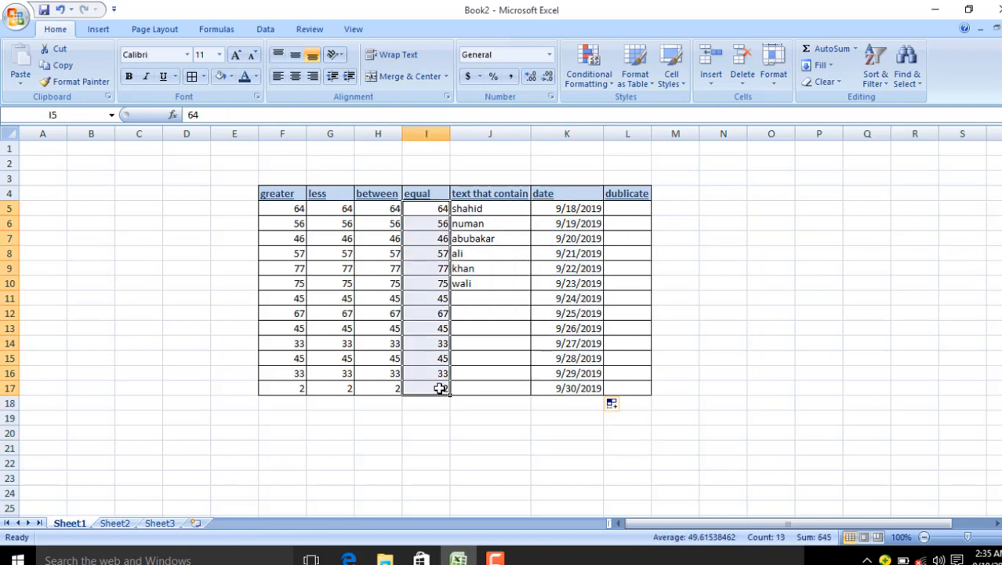
key(ctrl+c)
click(622, 209)
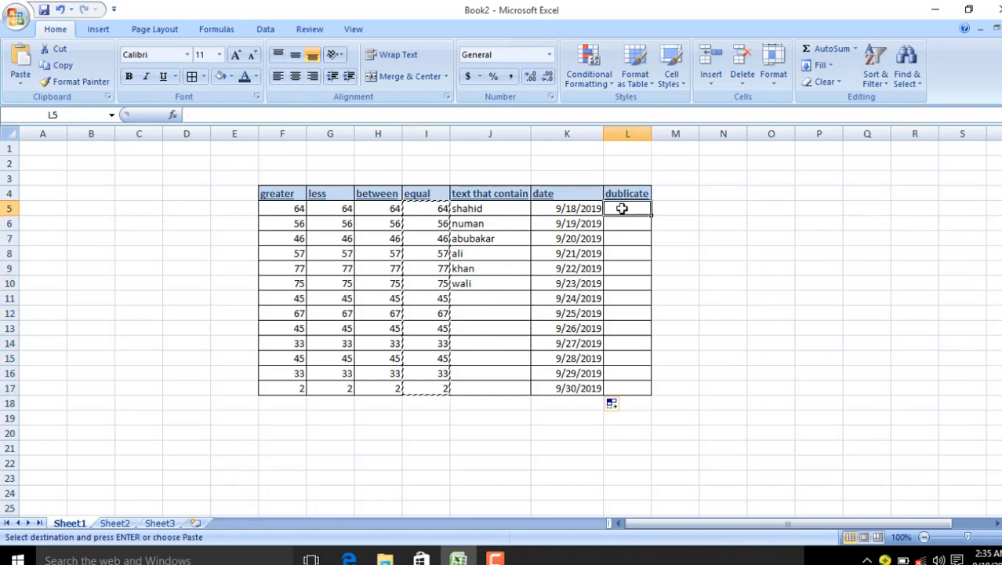
key(ctrl+v)
click(444, 448)
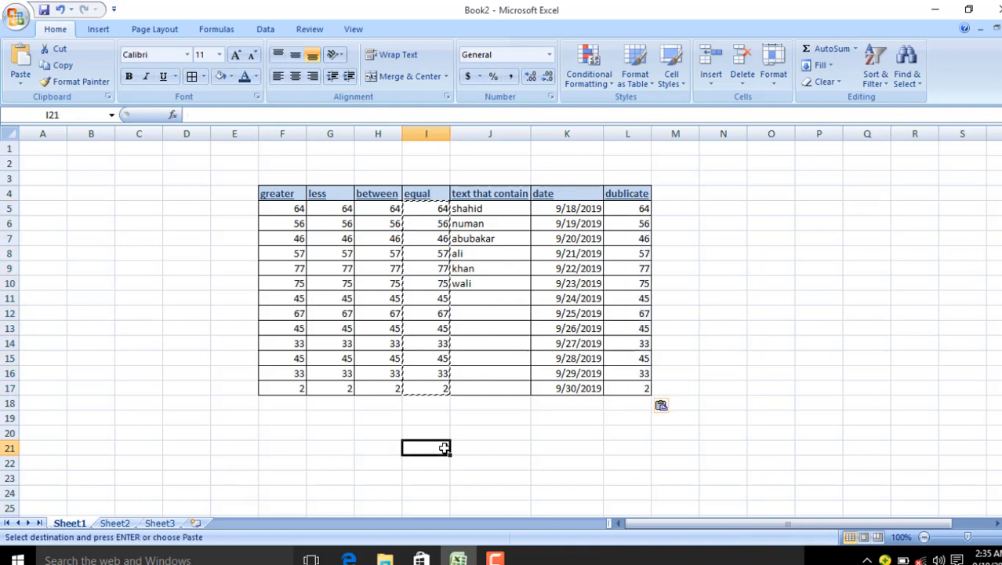
key(Escape)
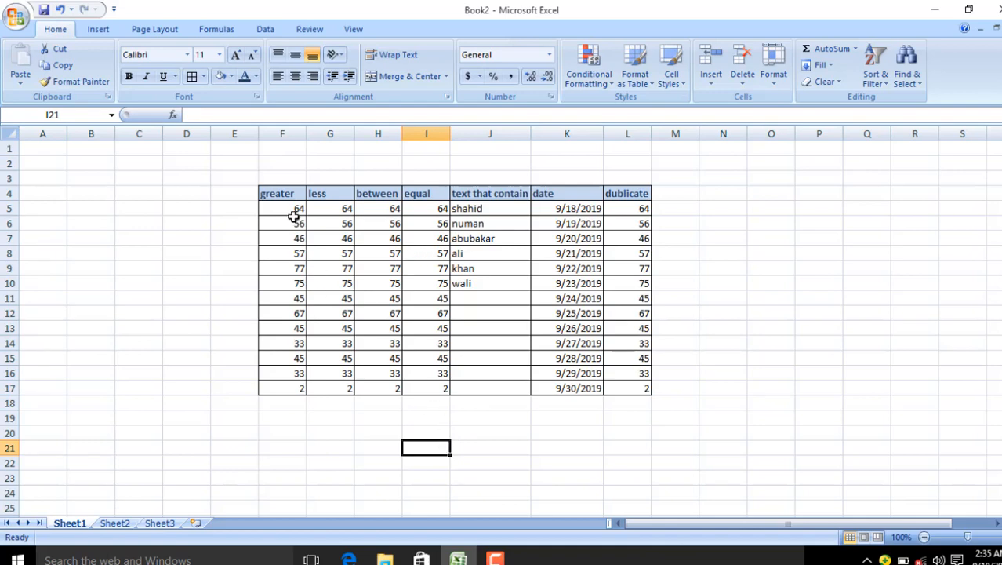
Step: Select greater column values F5:F17 and start a Greater Than highlight cells rule
click(590, 74)
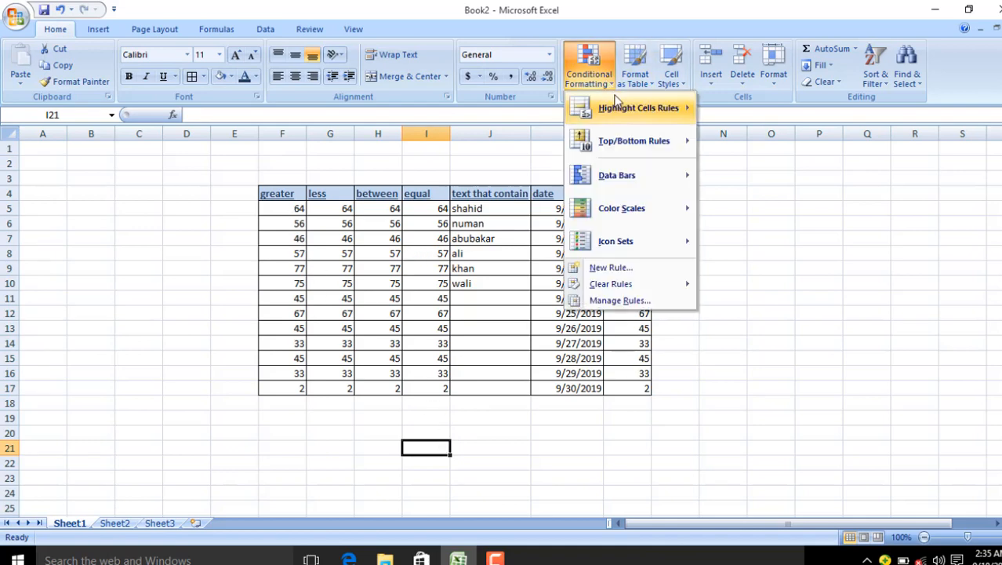
mouse_move(617, 114)
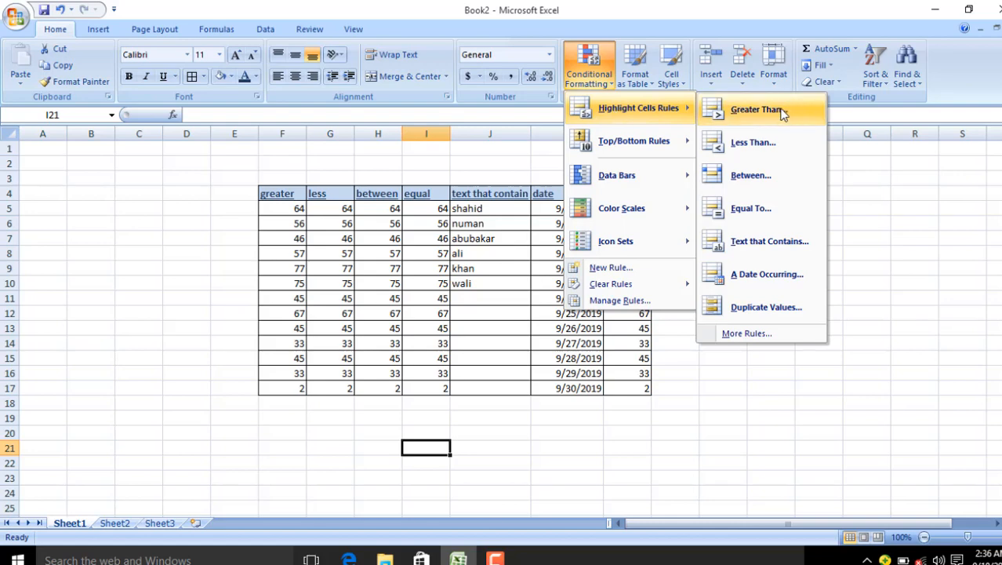
click(286, 209)
drag(283, 208, 278, 388)
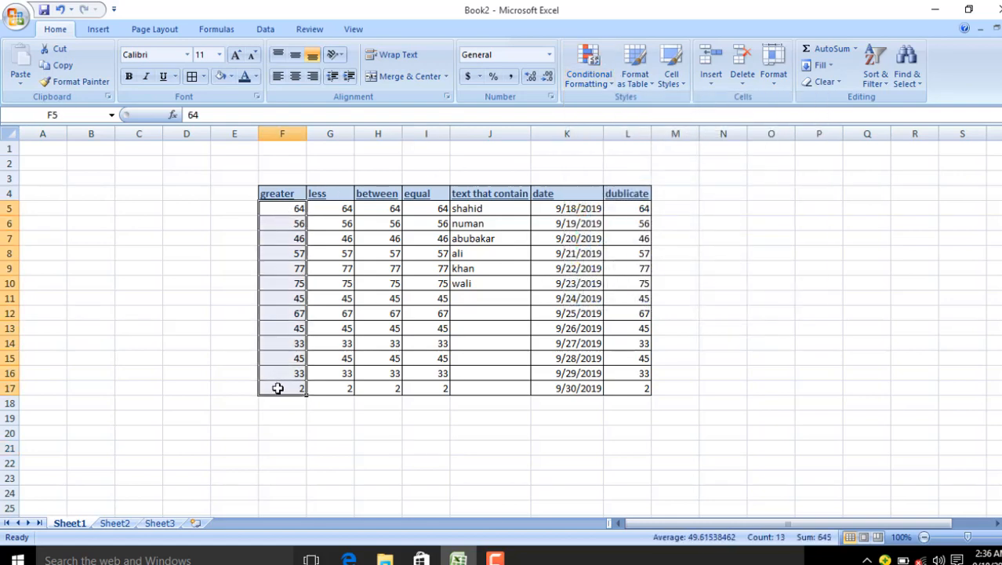
click(600, 86)
mouse_move(628, 111)
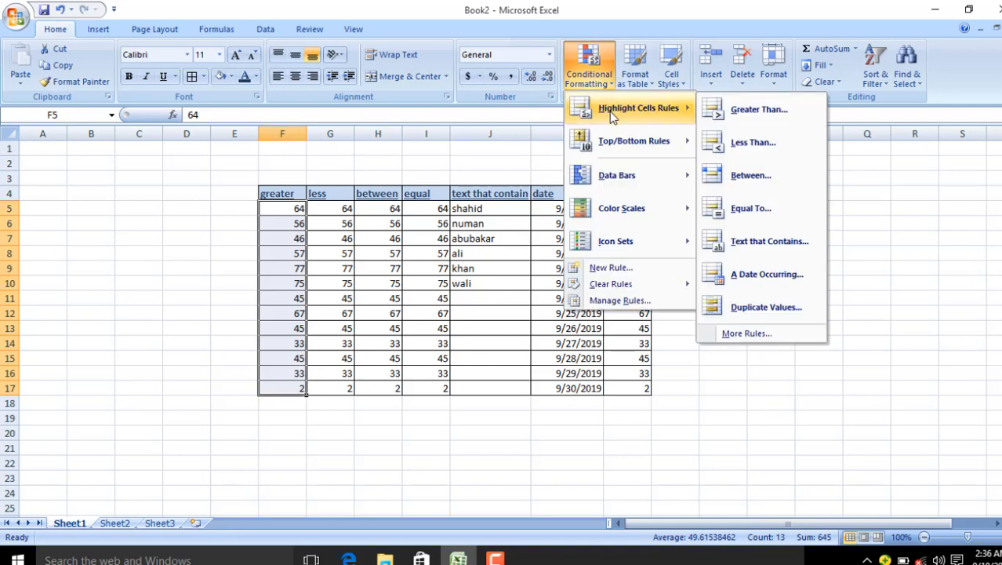
click(722, 107)
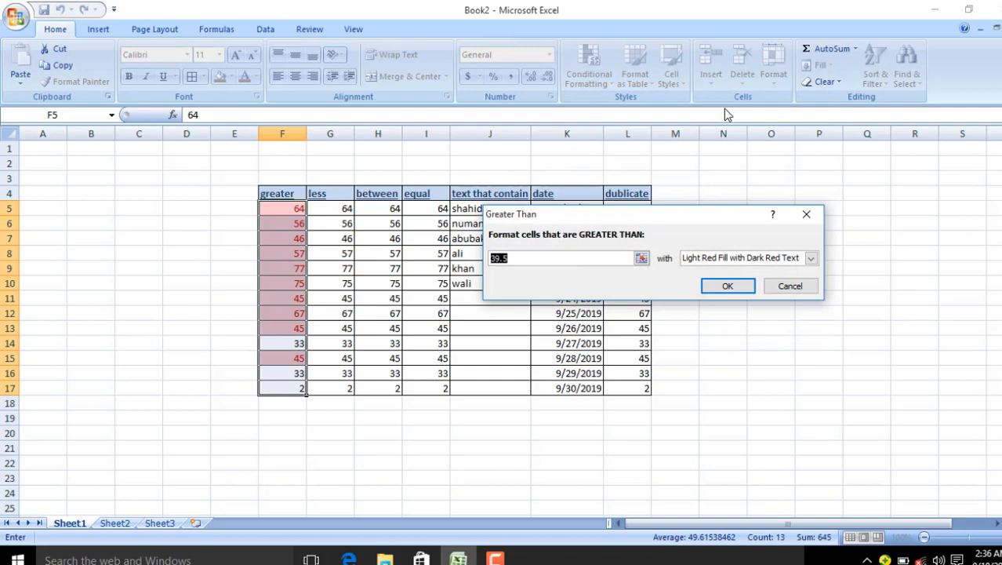
Step: Set the Greater Than rule's threshold value to 67
click(514, 258)
key(BackSpace)
key(BackSpace)
key(BackSpace)
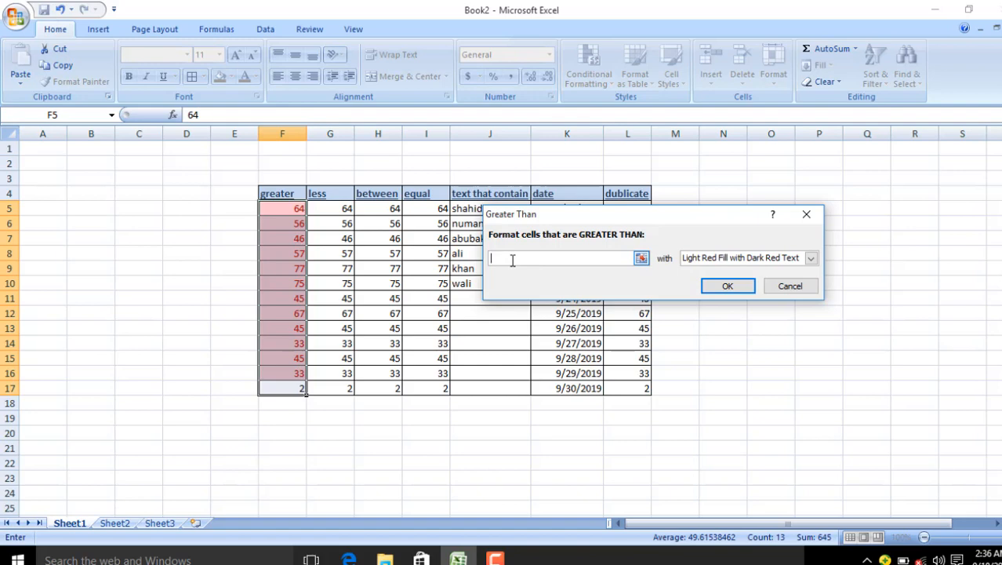
text(44)
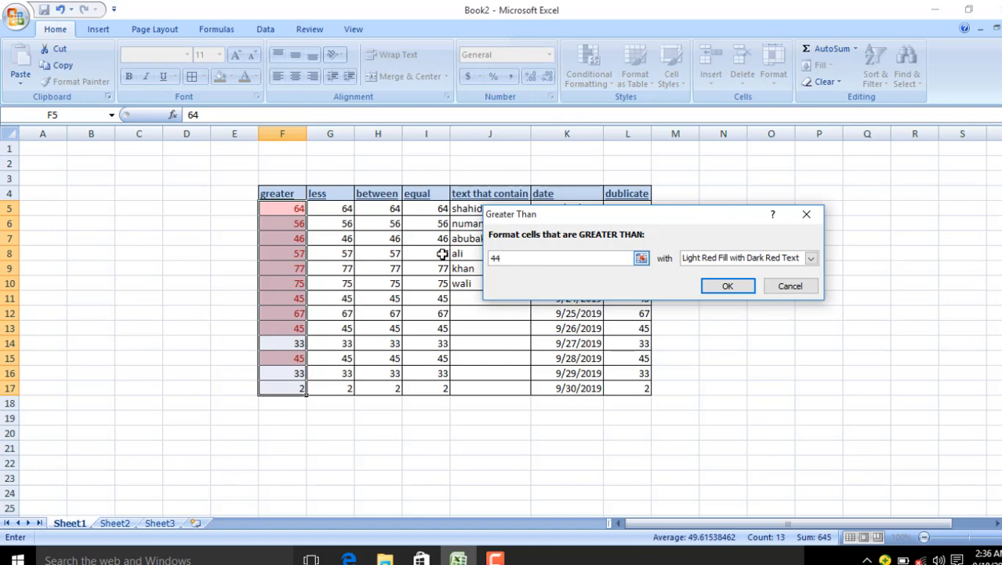
drag(288, 210, 282, 387)
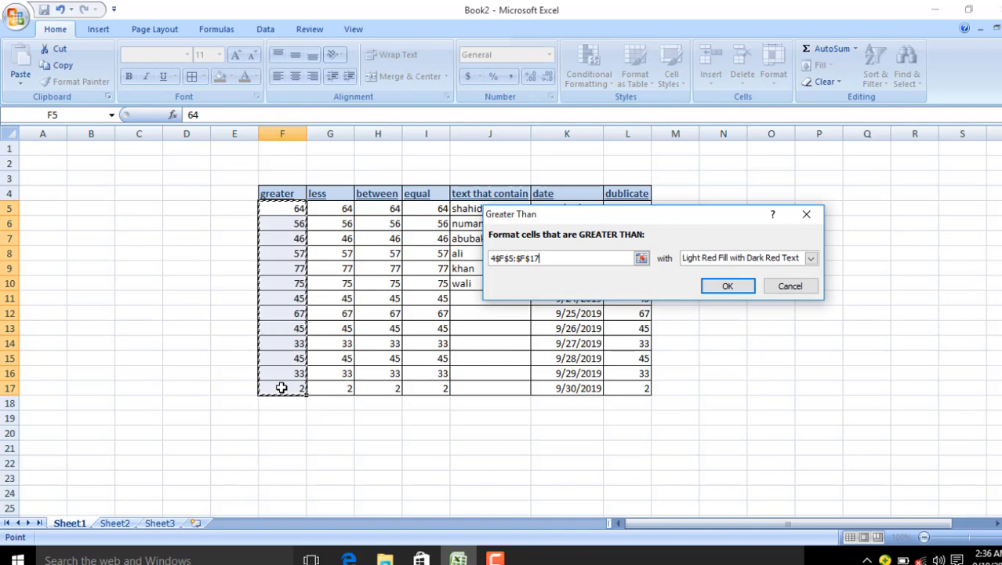
click(551, 259)
key(BackSpace)
key(BackSpace)
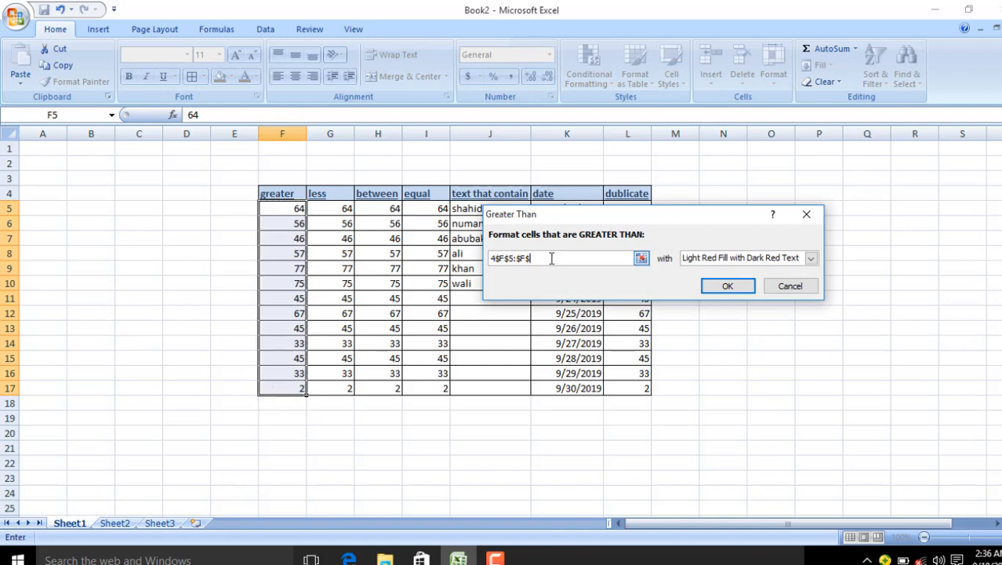
key(BackSpace)
key(BackSpace)
key(BackSpace)
key(BackSpace)
key(BackSpace)
key(BackSpace)
key(BackSpace)
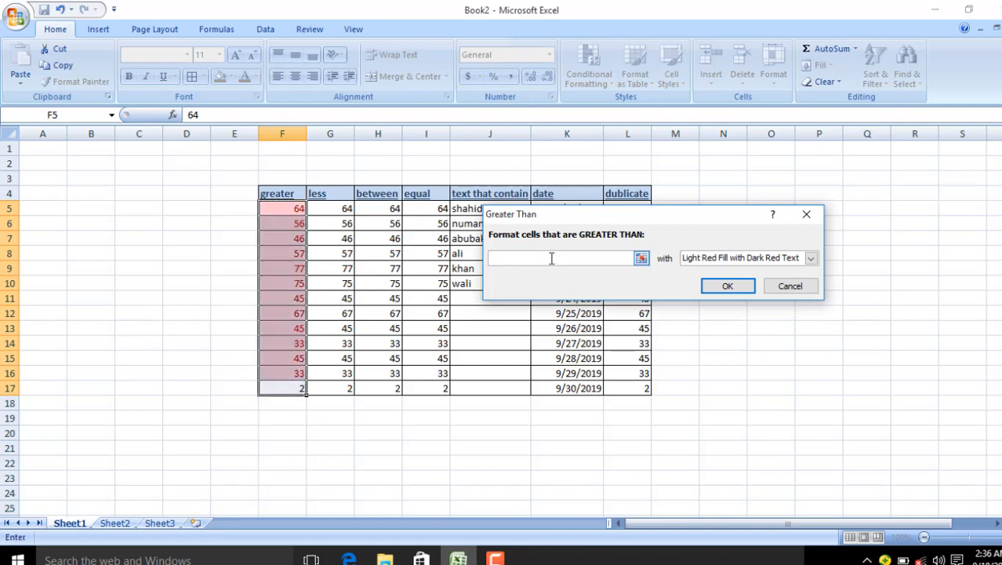
text(67)
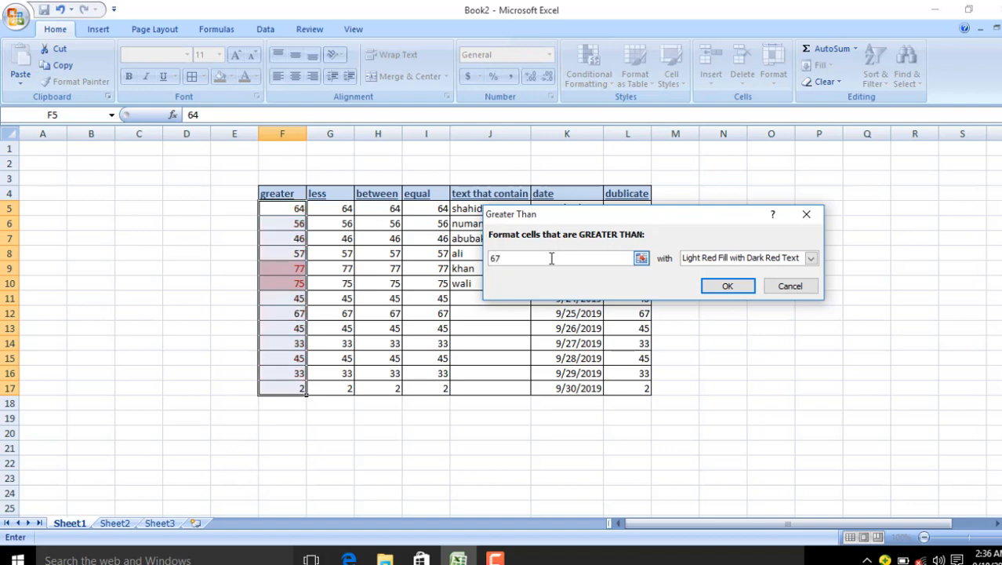
Step: Try Light Red Fill and Red Border, then pick Custom Format for matching cells
click(810, 260)
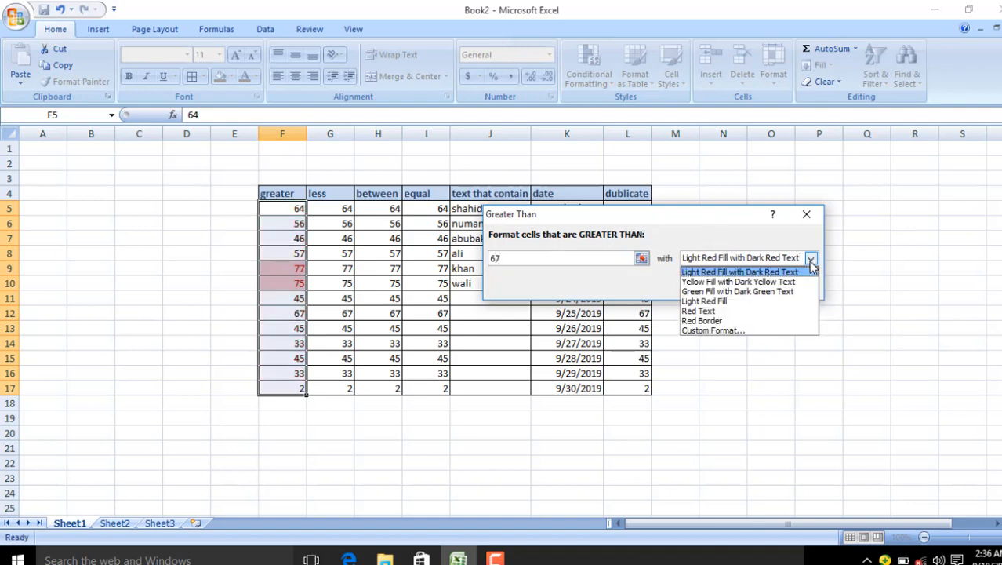
click(738, 302)
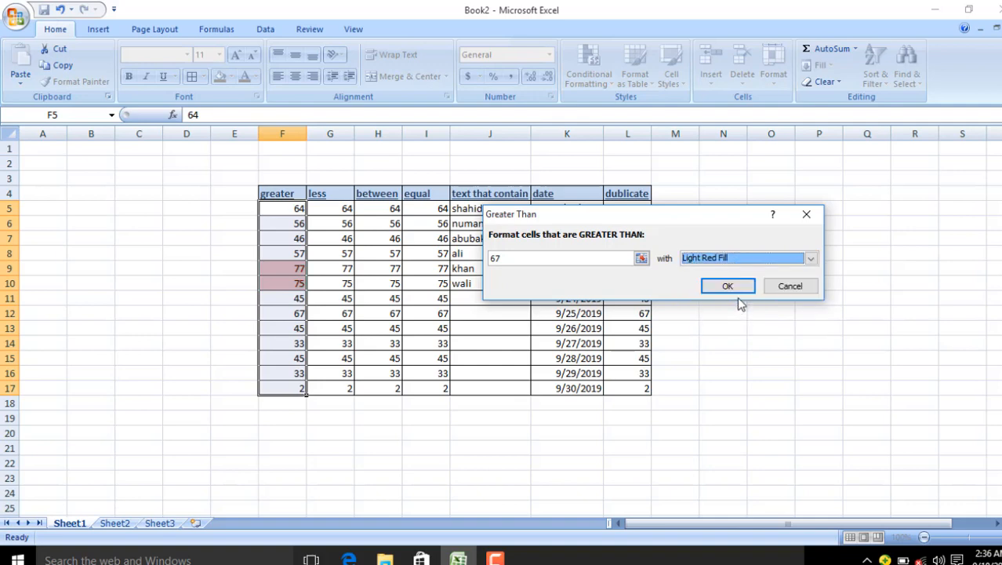
click(812, 259)
click(699, 326)
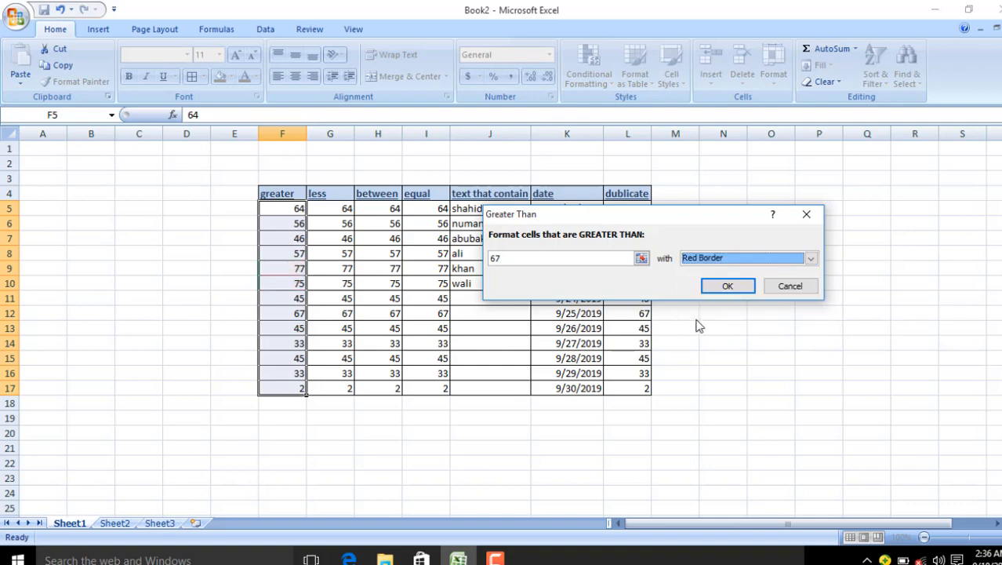
click(812, 260)
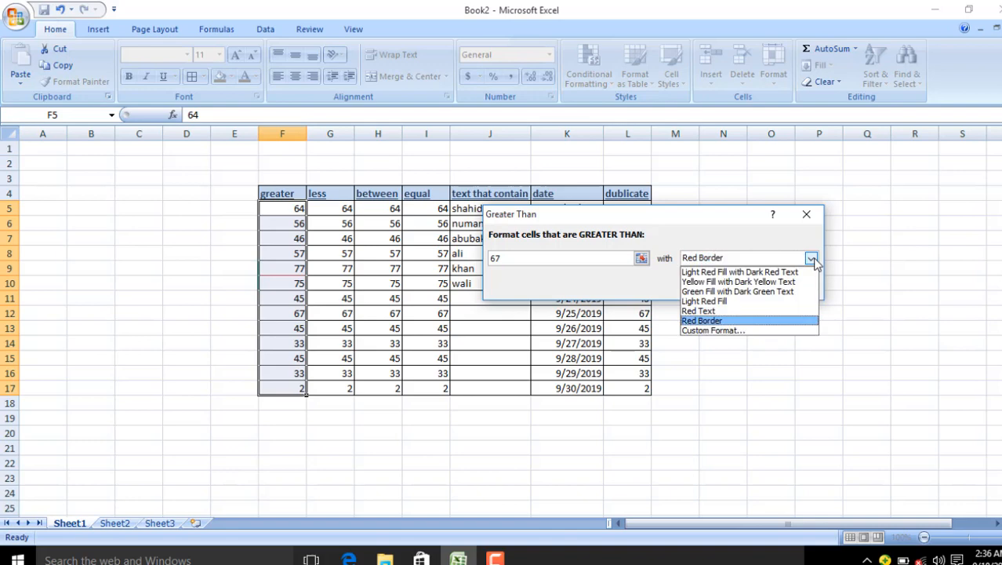
click(747, 321)
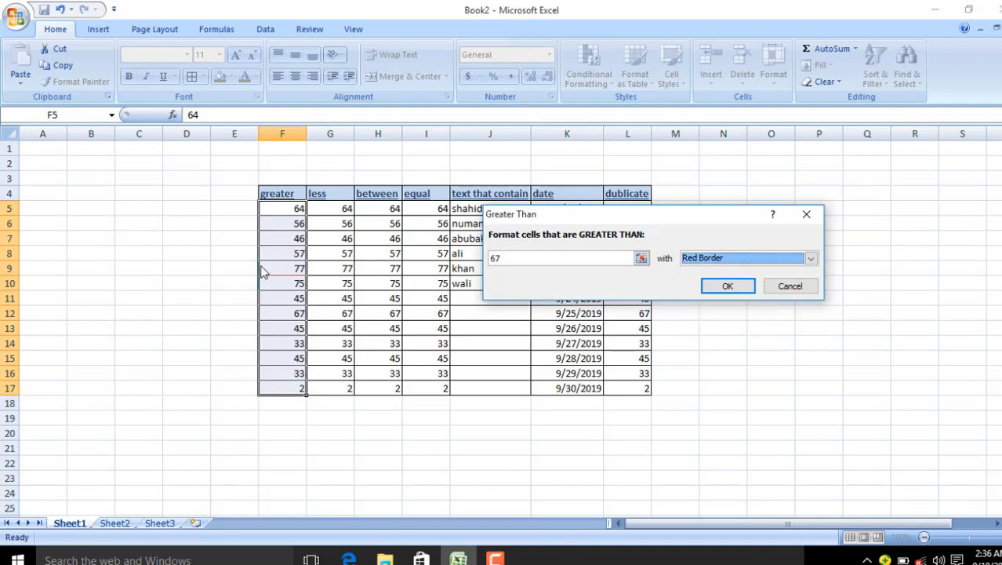
click(811, 258)
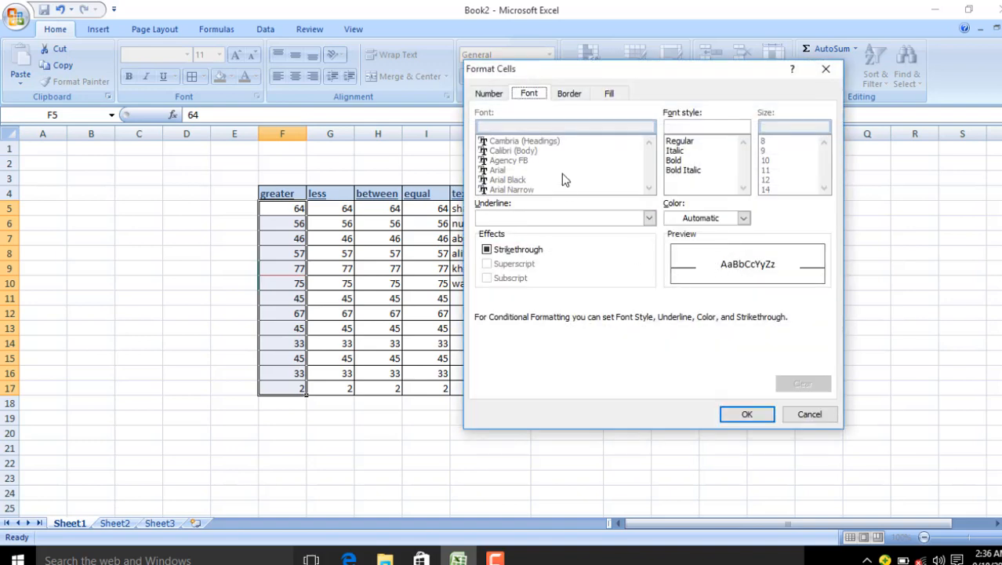
Step: Cancel Format Cells and apply the rule with threshold 64 and Yellow Fill with Dark Yellow Text
click(686, 141)
click(679, 152)
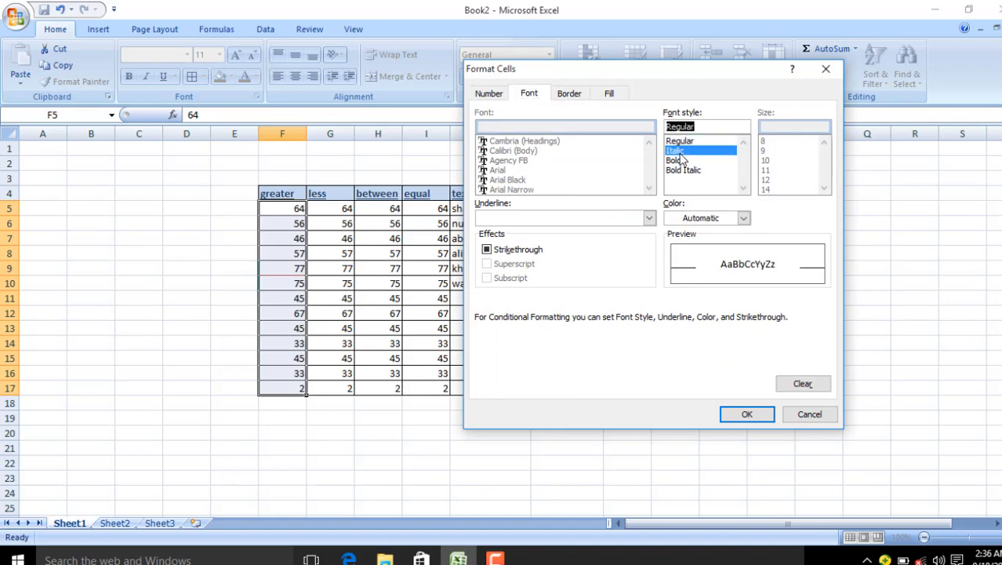
key(Return)
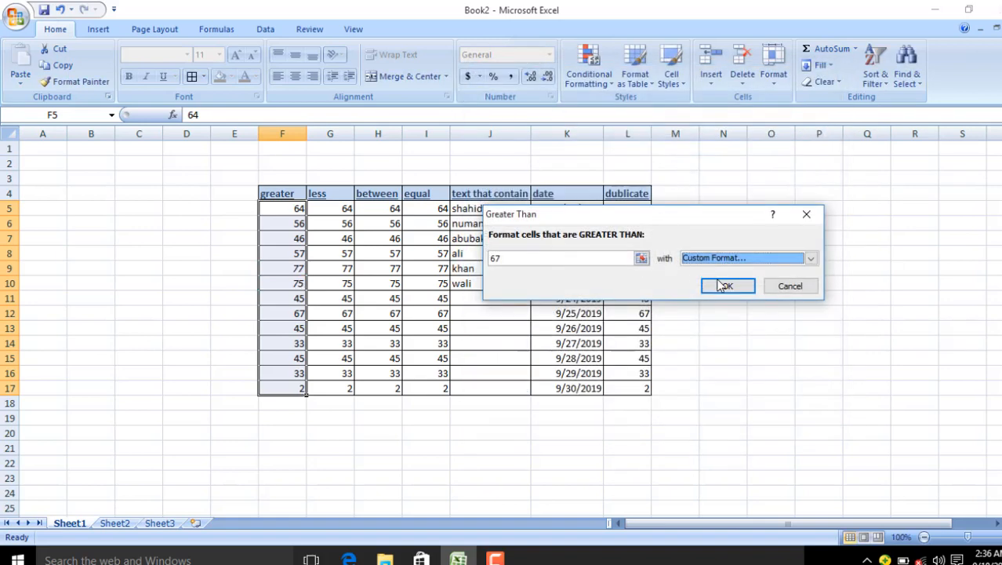
click(811, 258)
click(729, 283)
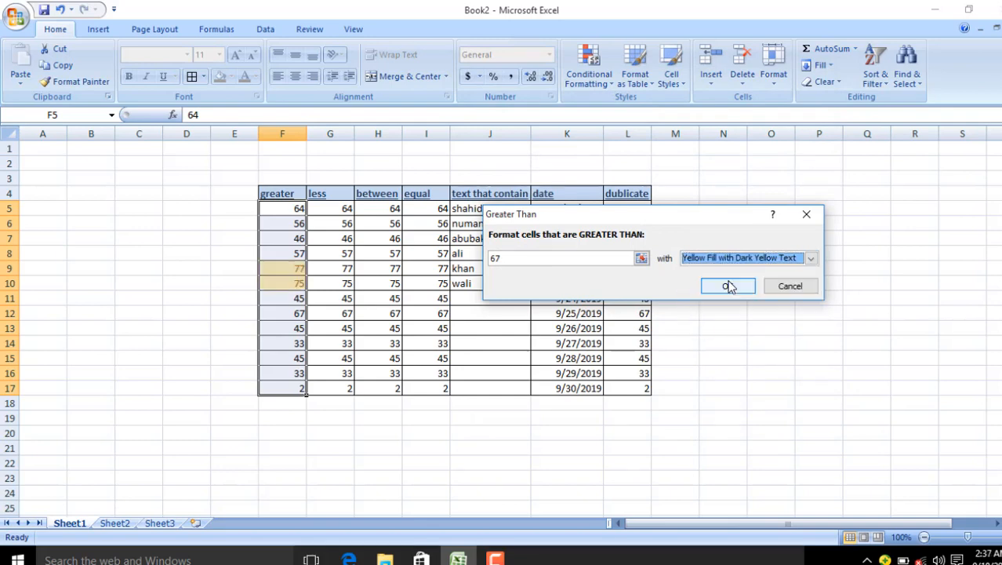
click(611, 256)
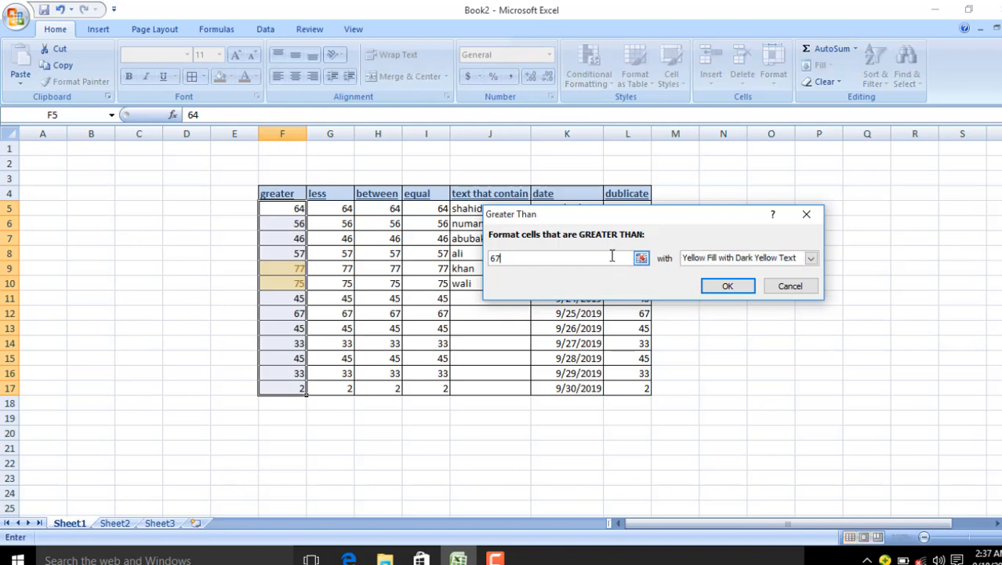
key(BackSpace)
text(4)
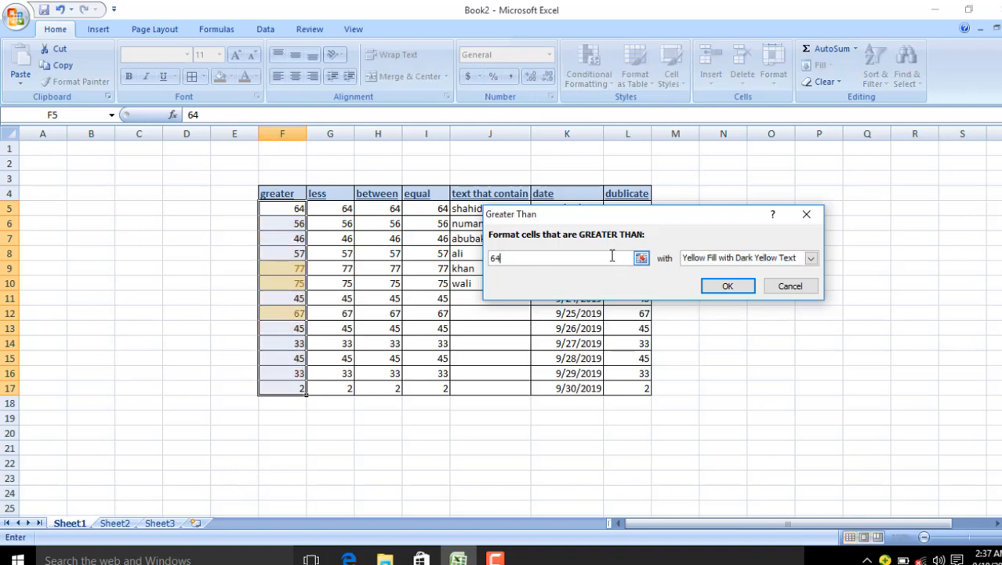
click(753, 287)
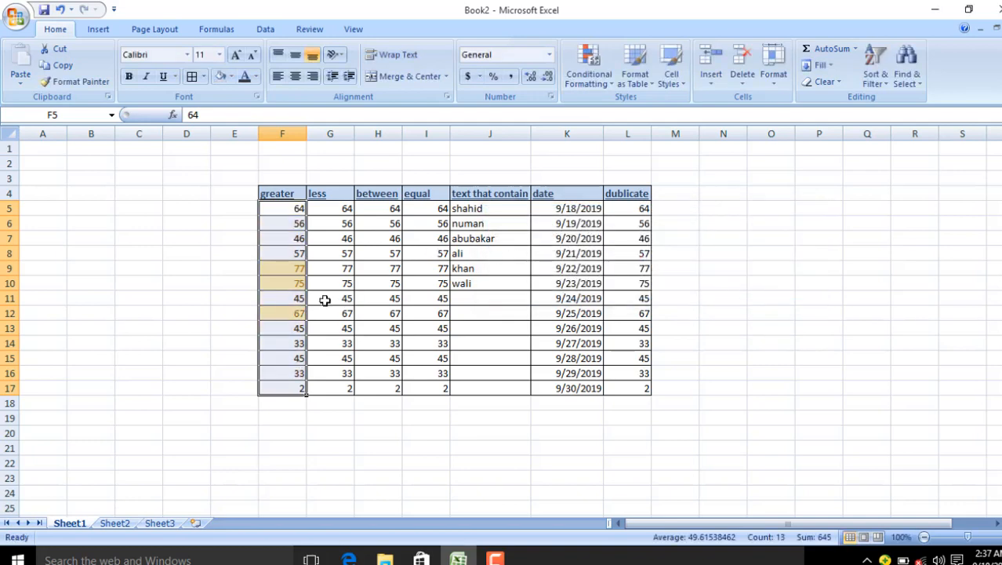
Step: Add a Less Than 33 rule with Light Red Fill to the less column
drag(283, 279, 282, 314)
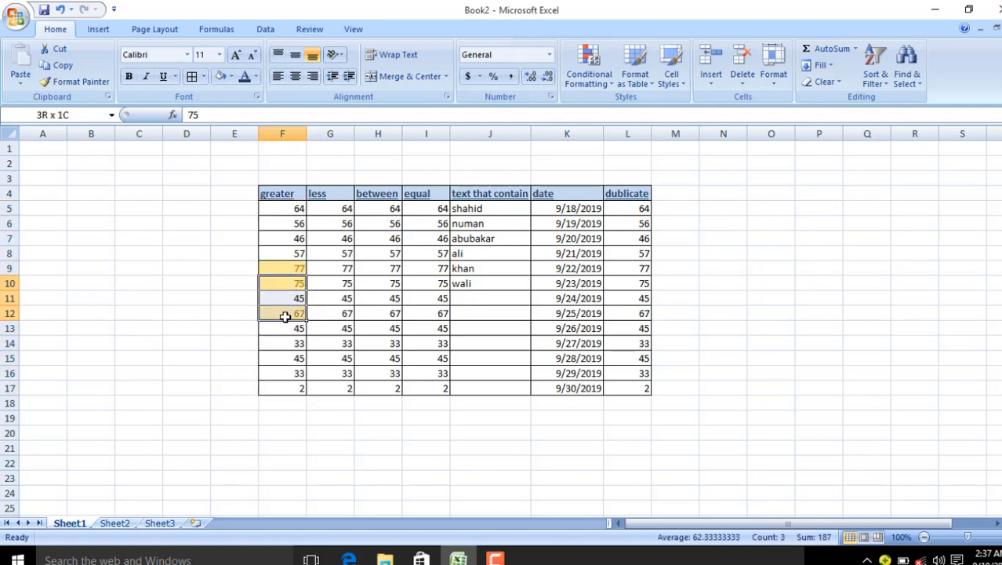
drag(339, 214, 331, 402)
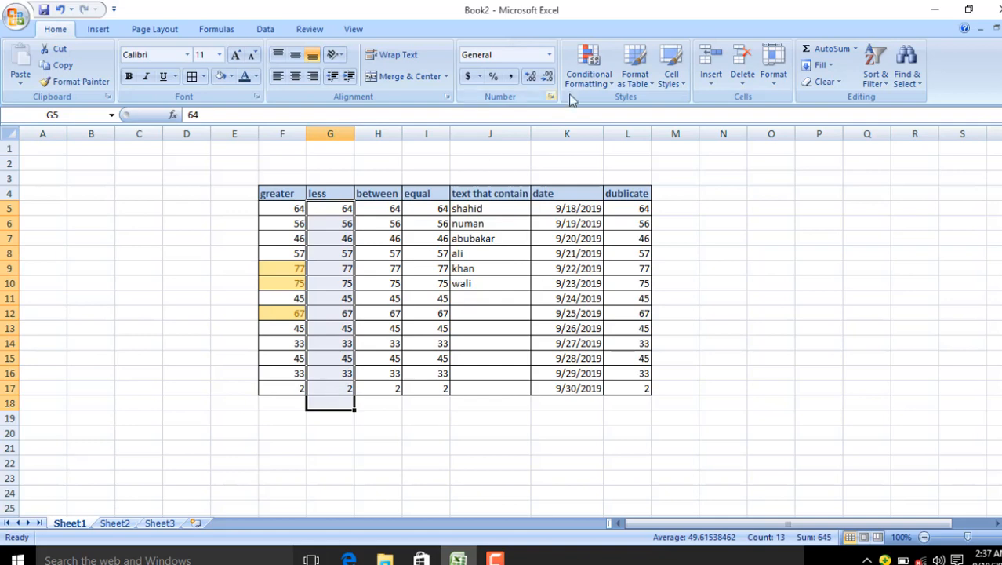
click(588, 70)
mouse_move(602, 123)
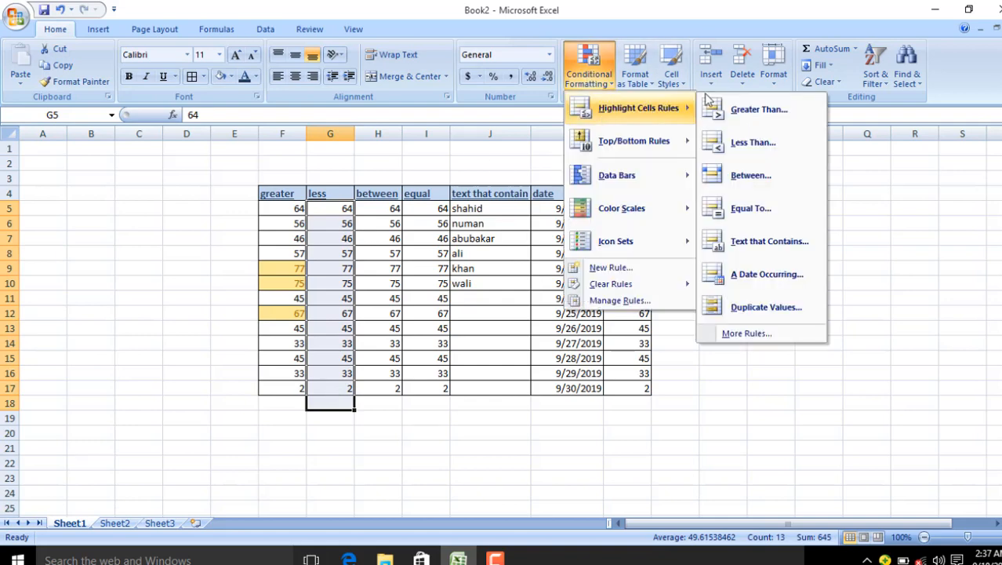
click(741, 145)
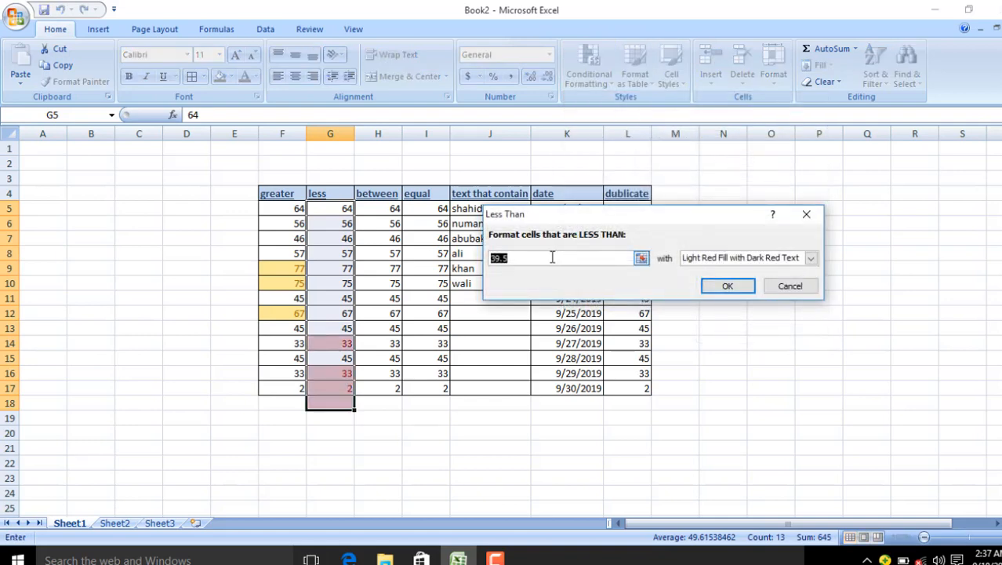
click(552, 257)
key(BackSpace)
key(BackSpace)
key(BackSpace)
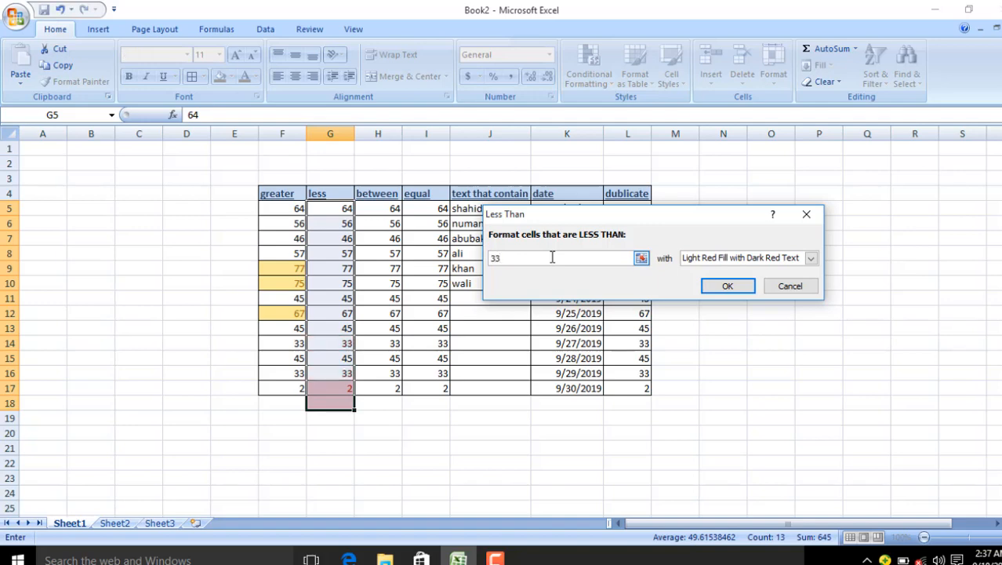
click(727, 287)
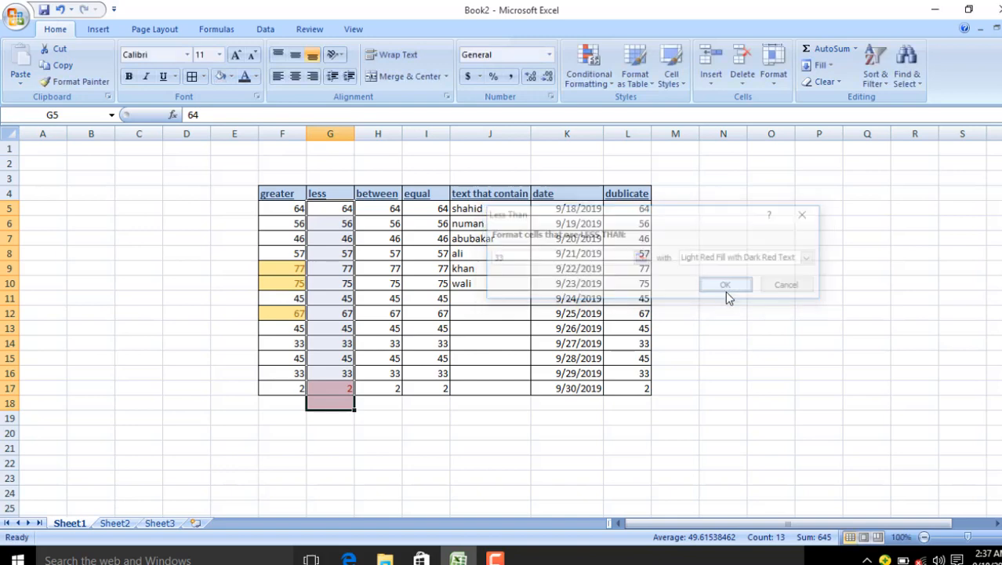
Step: Check cells G17 and G18, then select the between column values
click(334, 389)
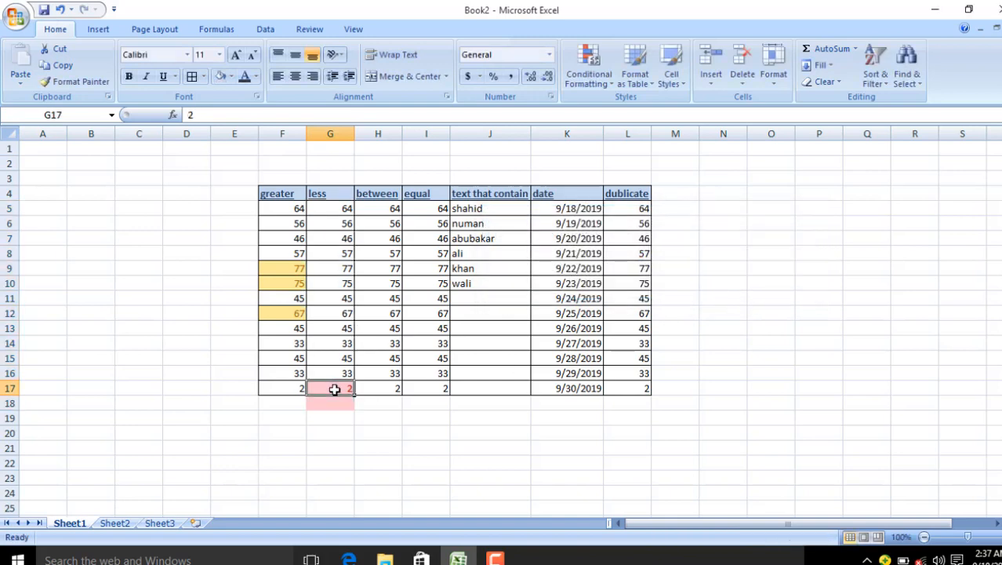
click(332, 405)
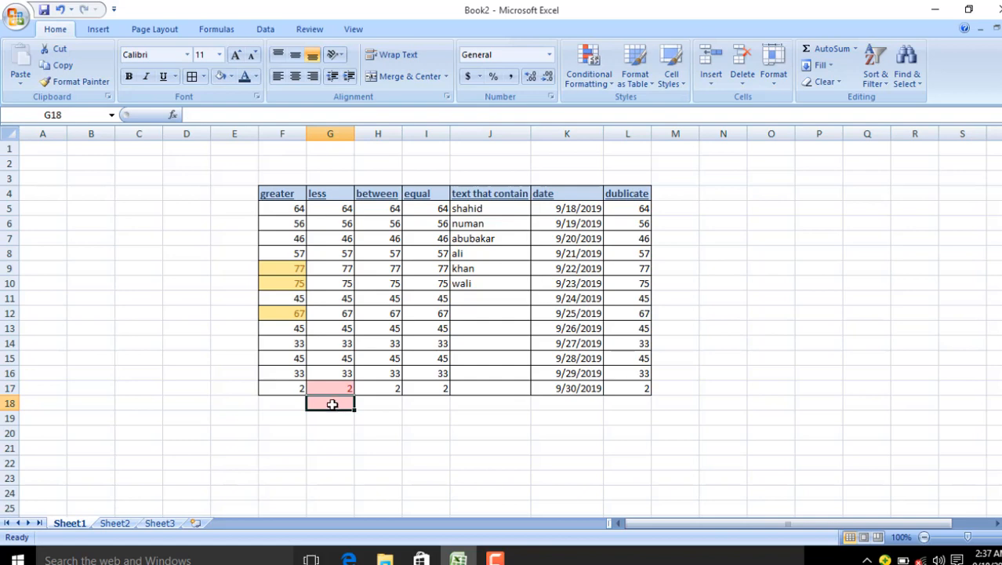
drag(394, 207, 387, 382)
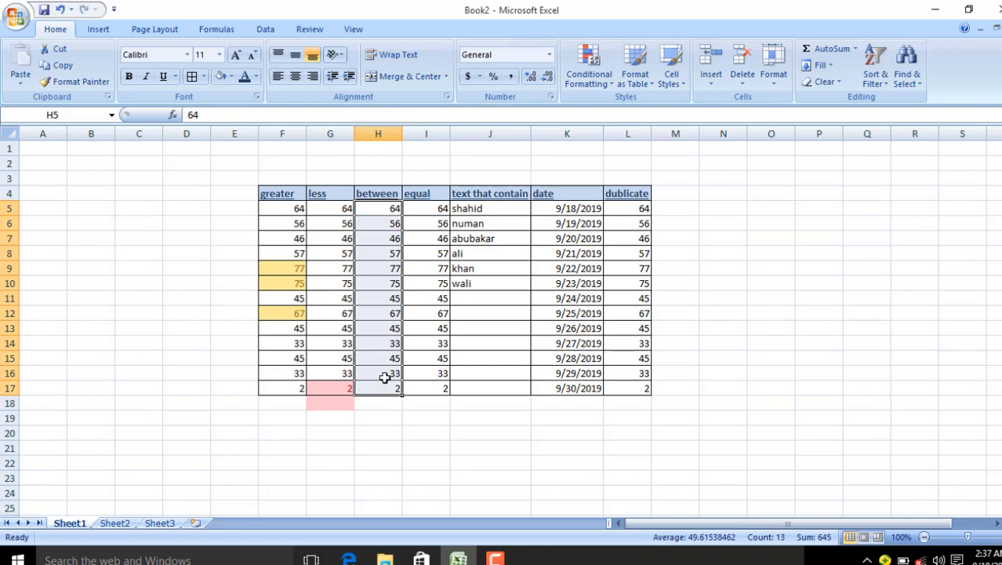
click(606, 83)
mouse_move(651, 108)
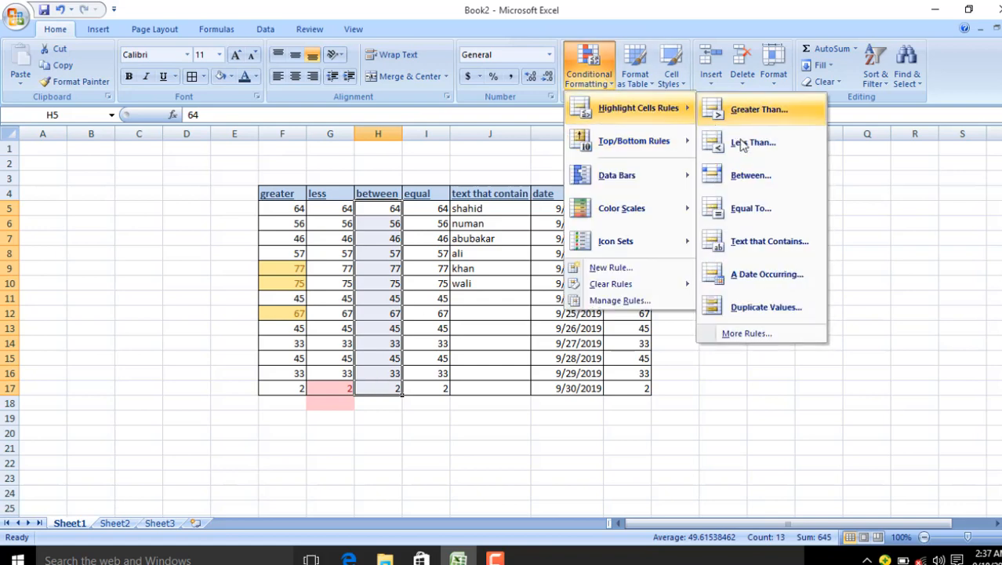
click(745, 175)
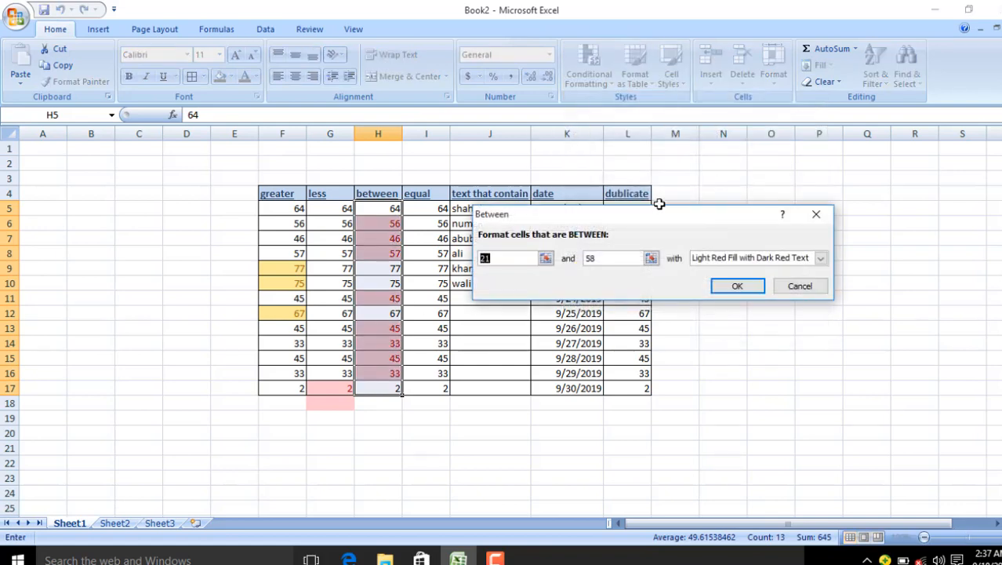
click(505, 256)
key(BackSpace)
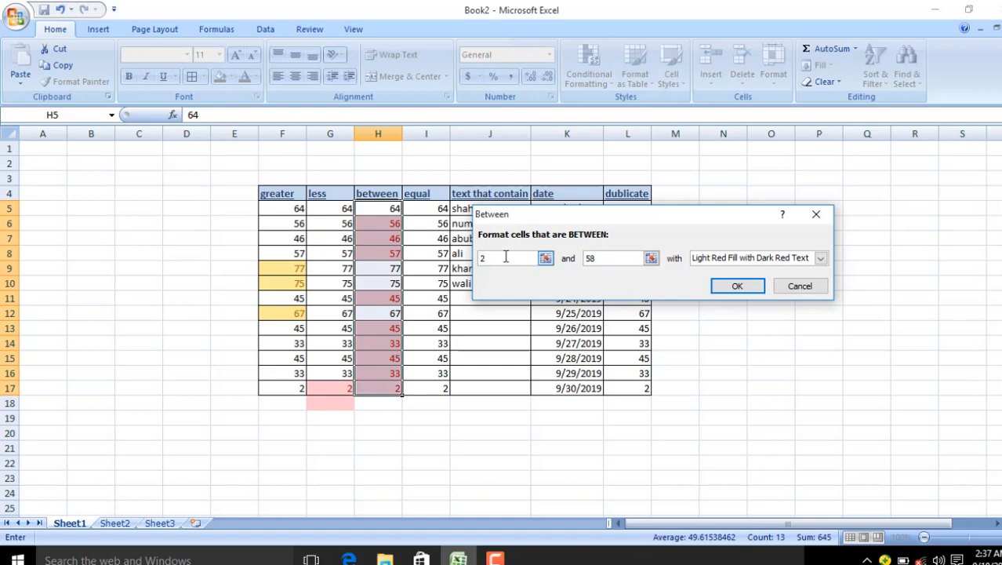
text(4)
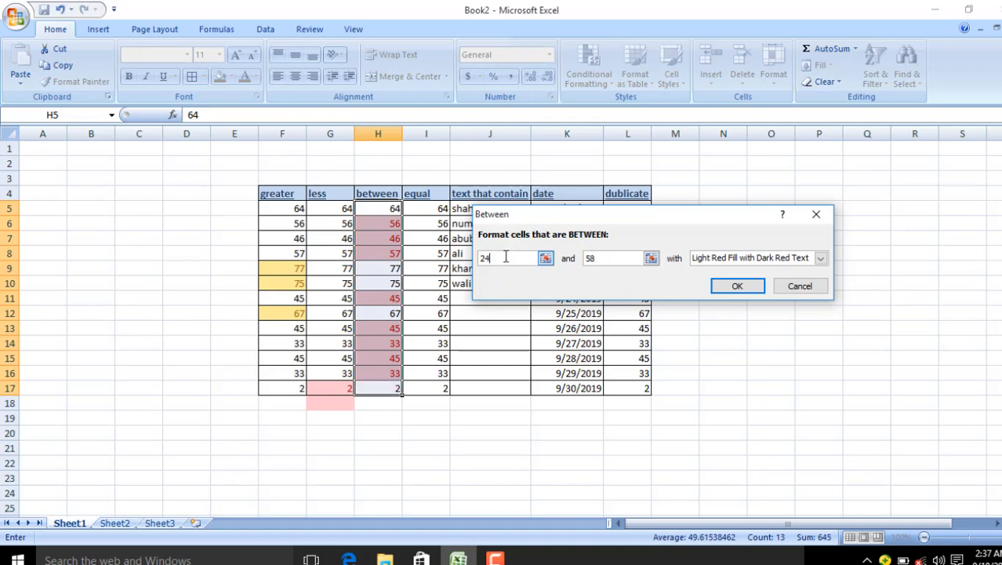
click(615, 258)
key(BackSpace)
key(BackSpace)
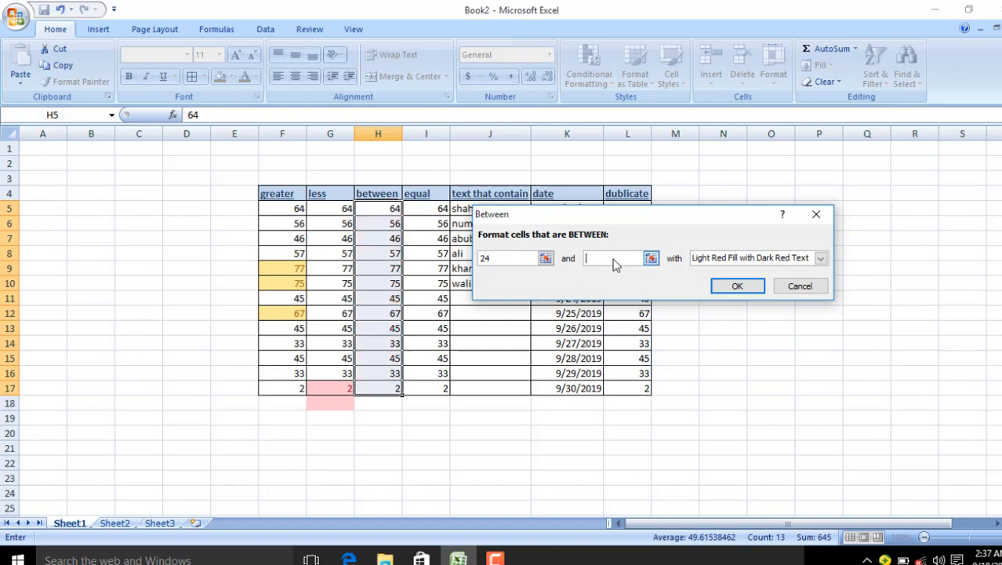
text(100)
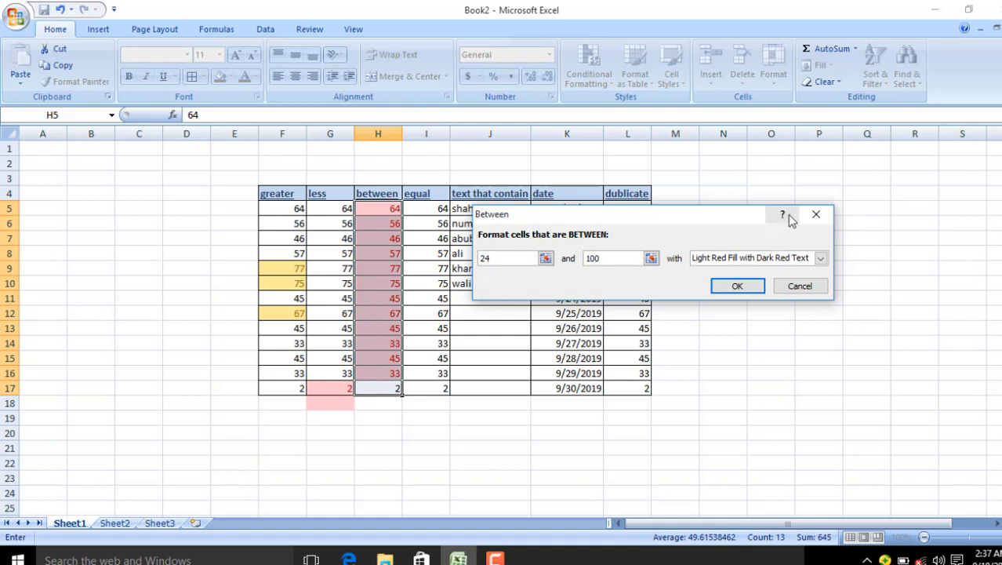
click(816, 215)
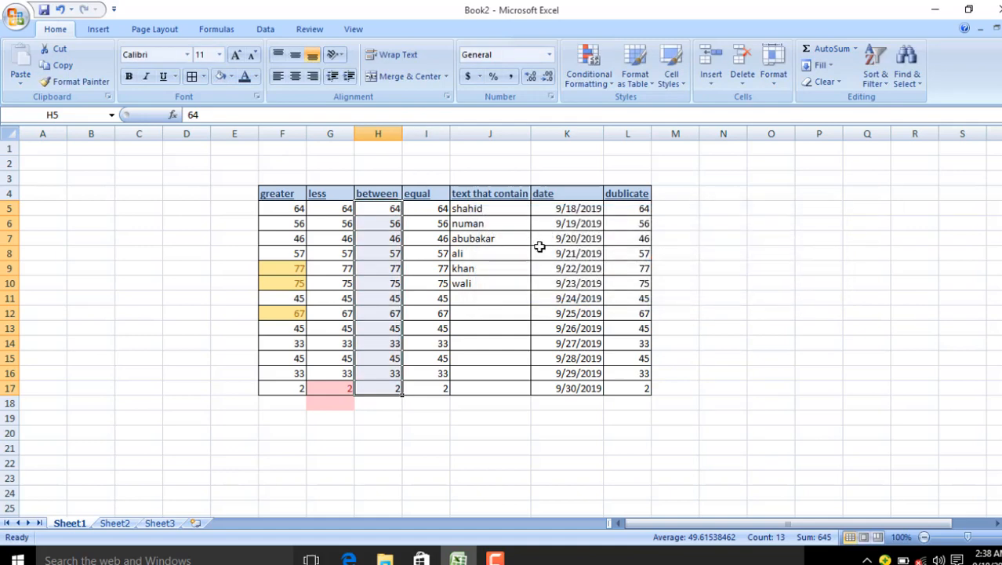
click(426, 222)
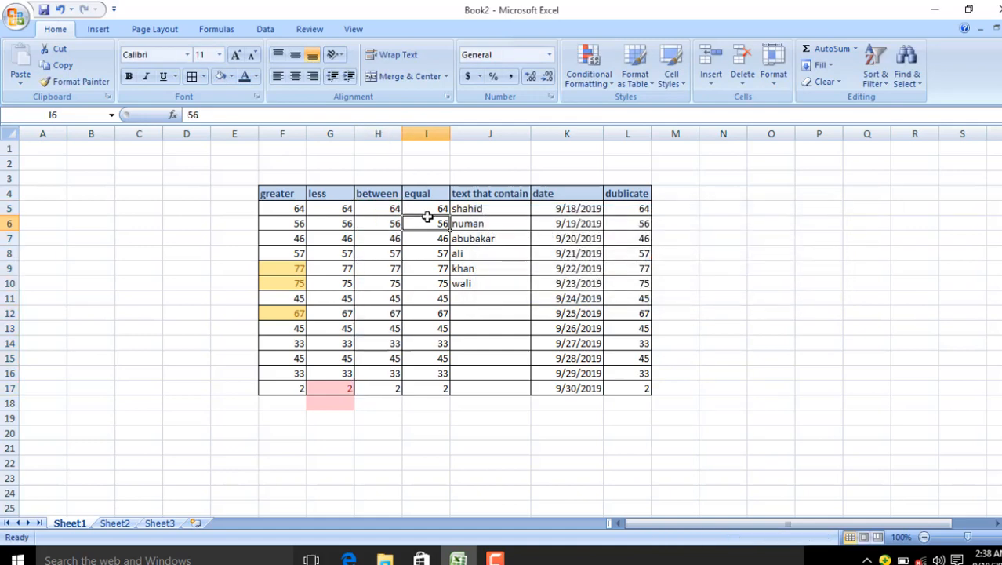
click(592, 88)
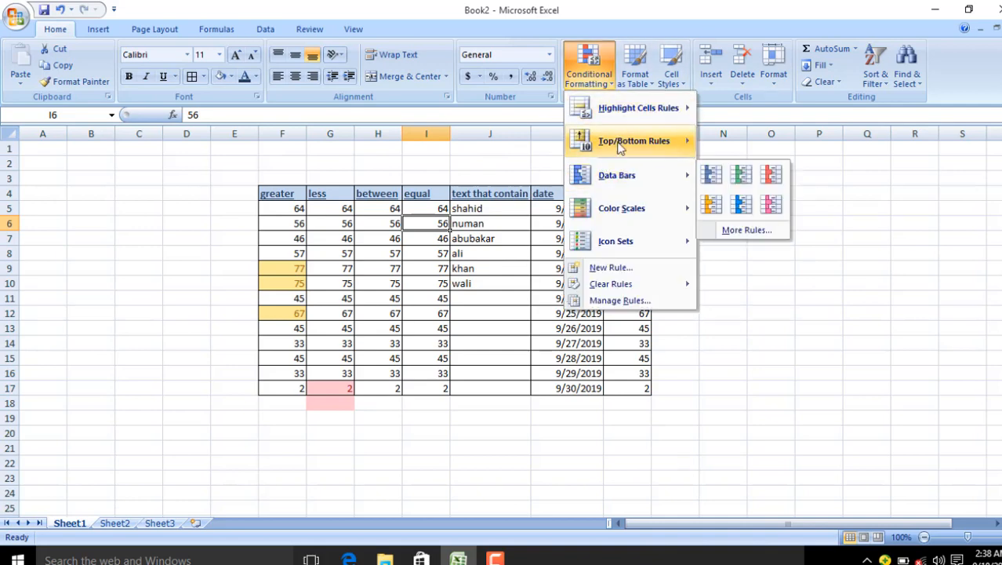
mouse_move(653, 108)
click(736, 203)
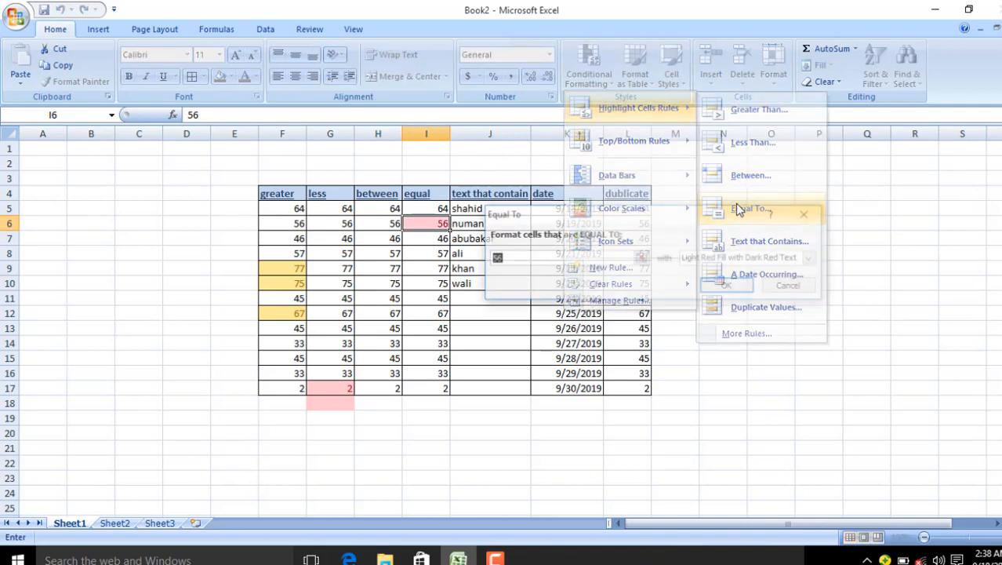
key(BackSpace)
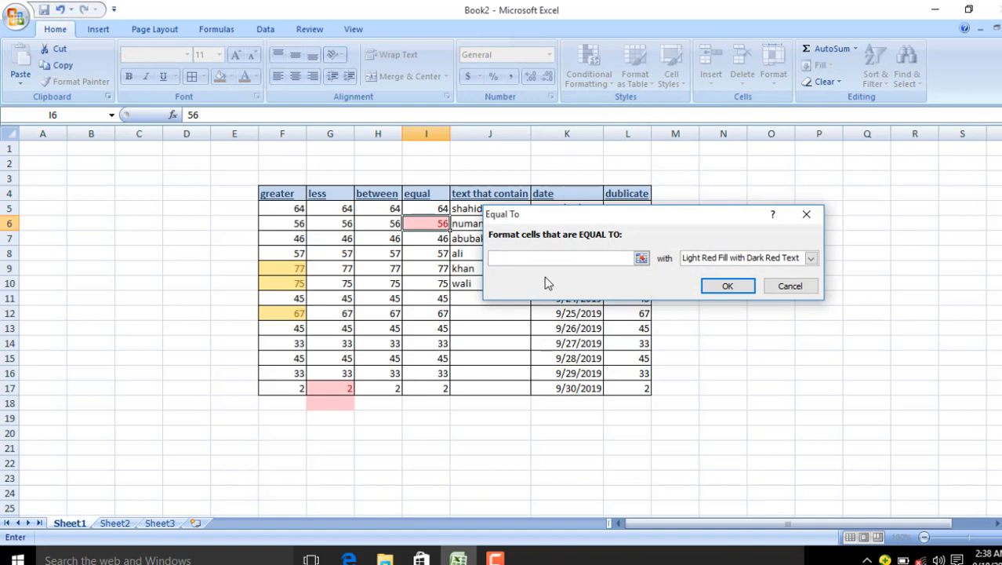
text(64)
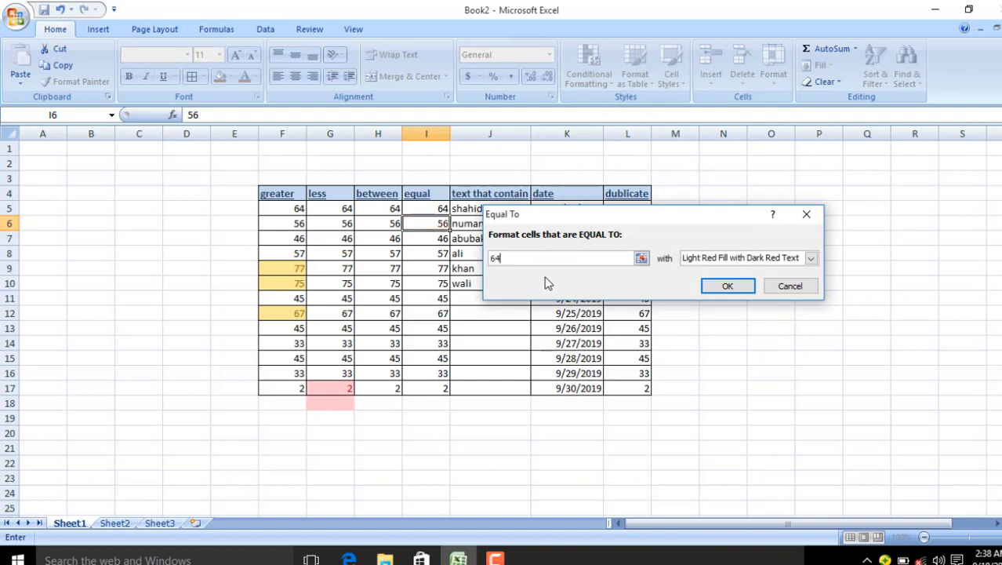
click(736, 261)
click(722, 292)
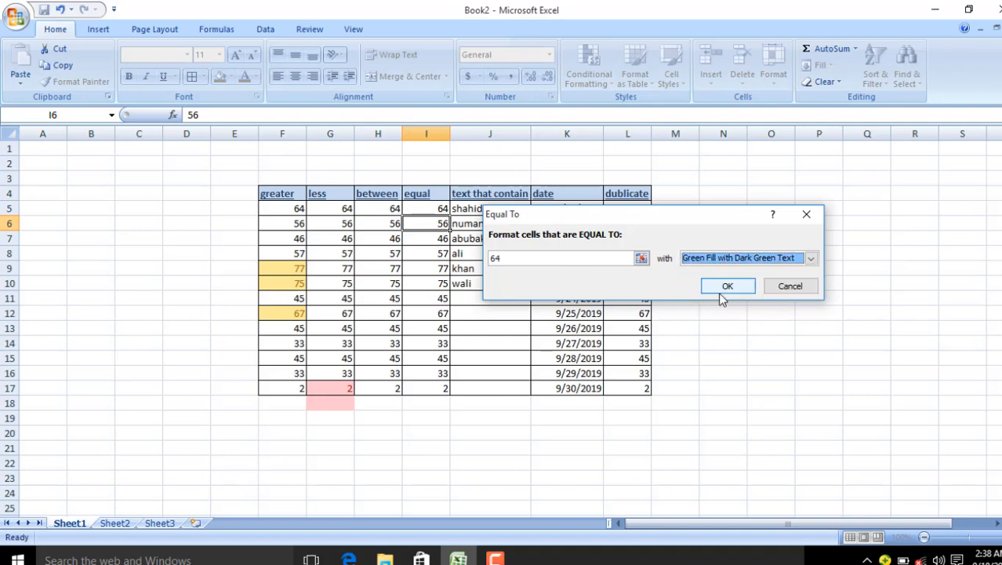
click(569, 259)
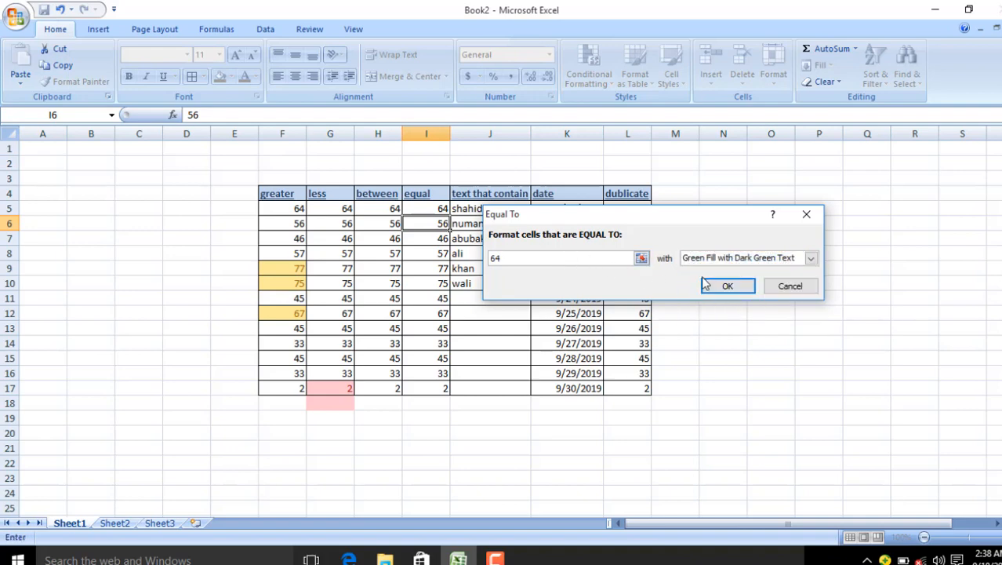
click(806, 214)
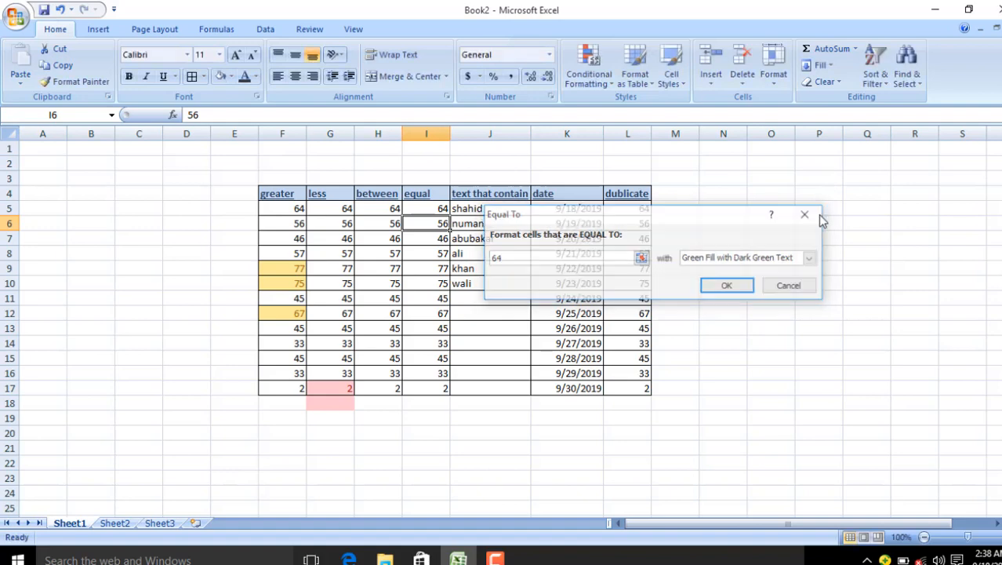
click(422, 208)
drag(429, 239, 436, 388)
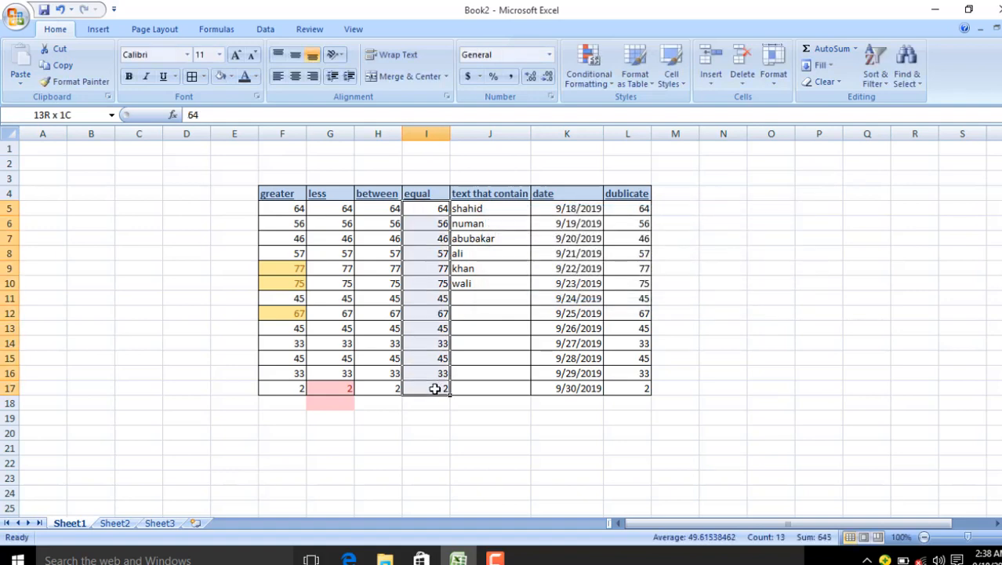
click(596, 80)
mouse_move(635, 108)
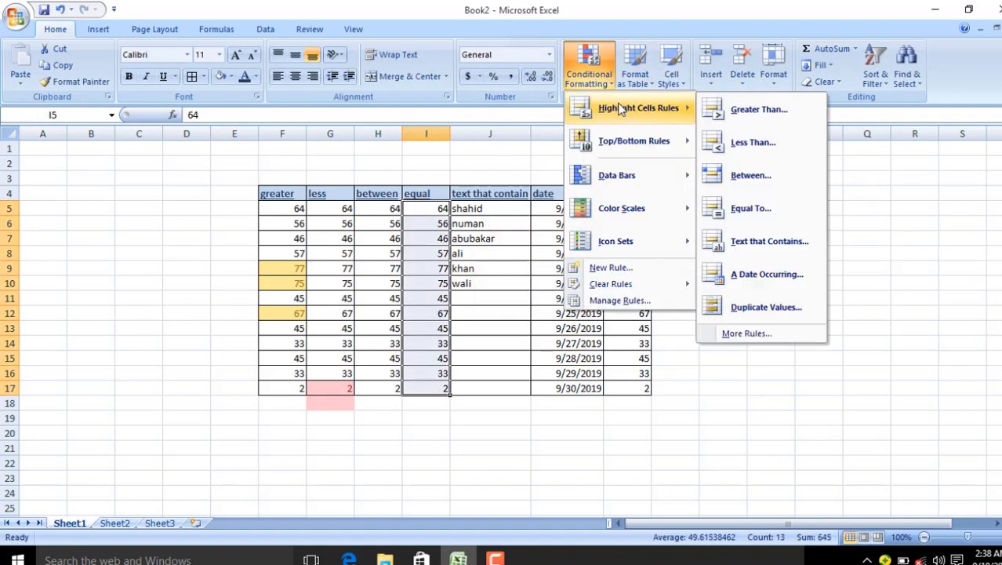
click(741, 208)
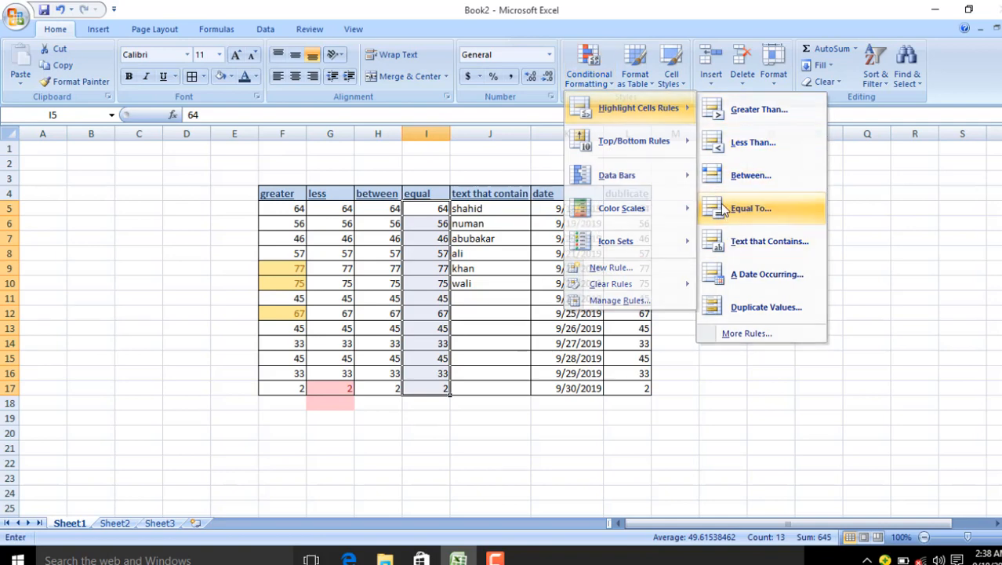
click(511, 258)
key(BackSpace)
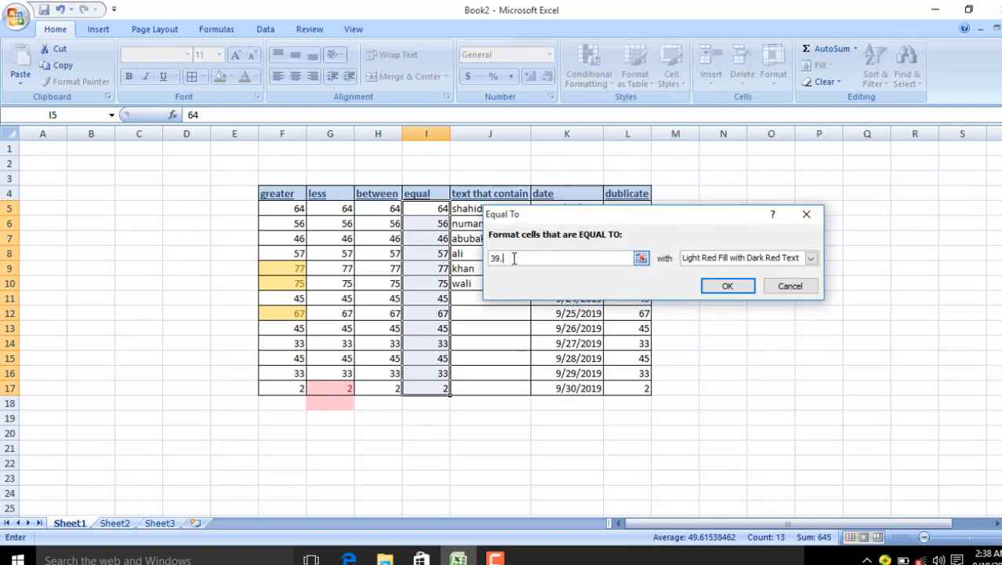
text(64)
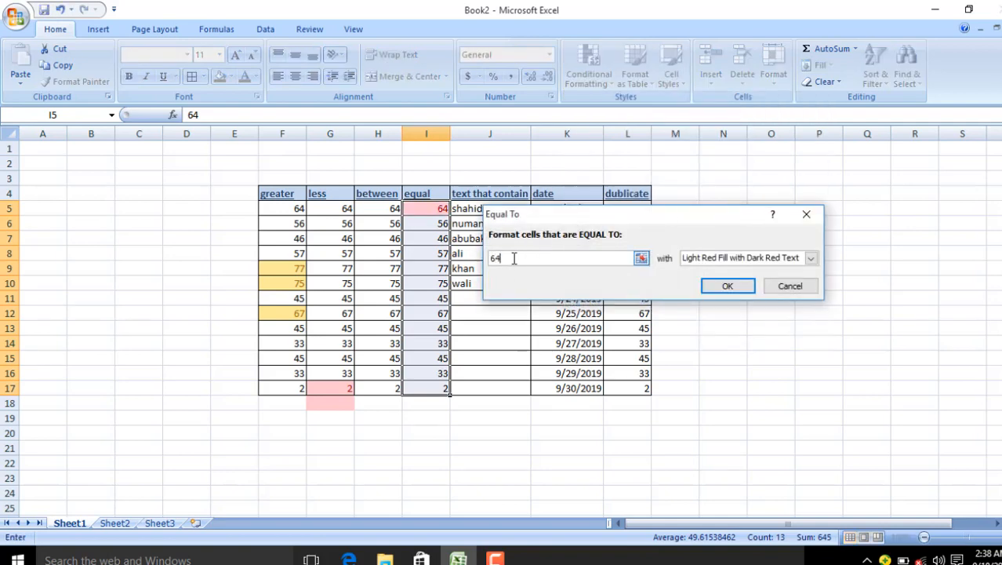
key(BackSpace)
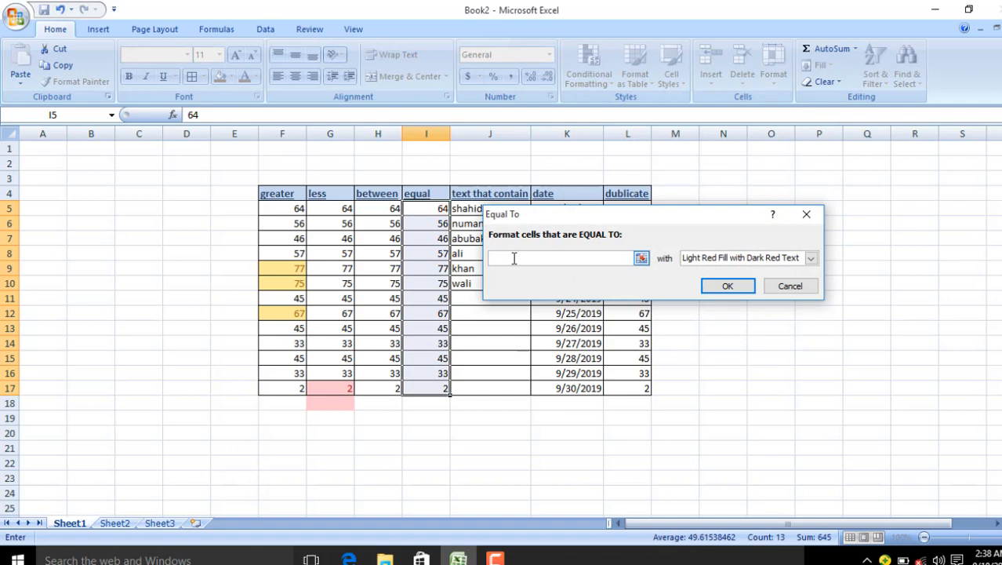
text(6)
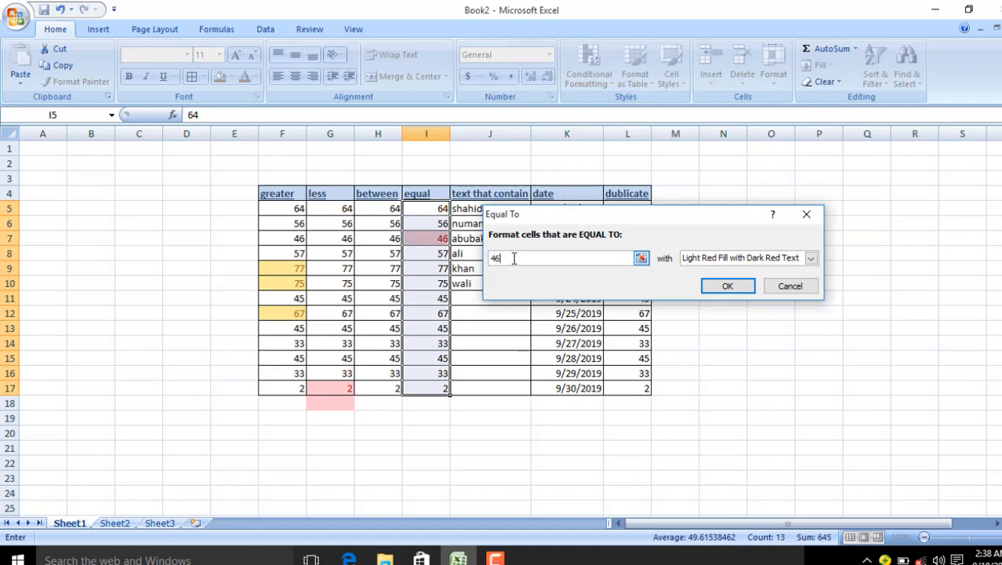
key(BackSpace)
text(57)
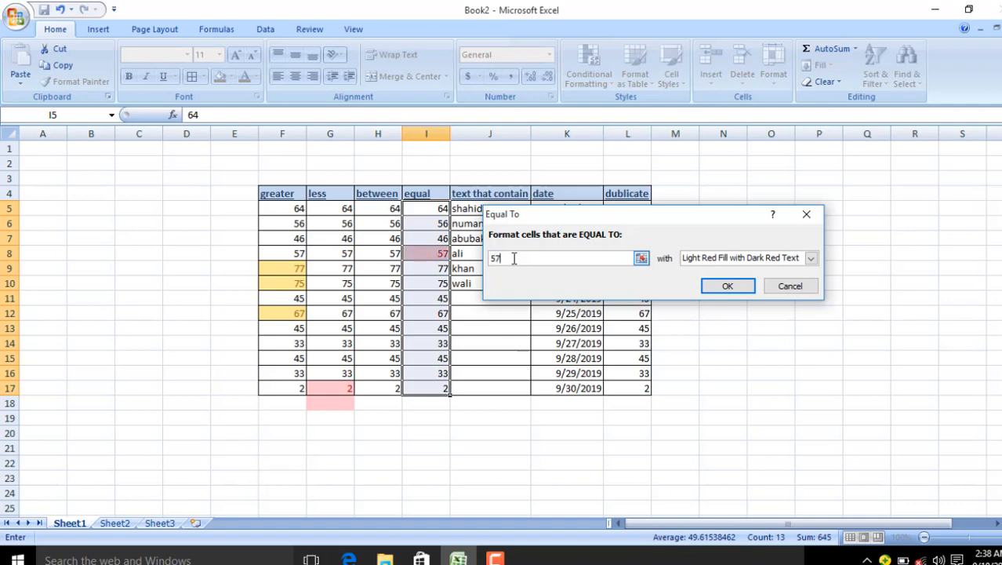
key(BackSpace)
key(BackSpace)
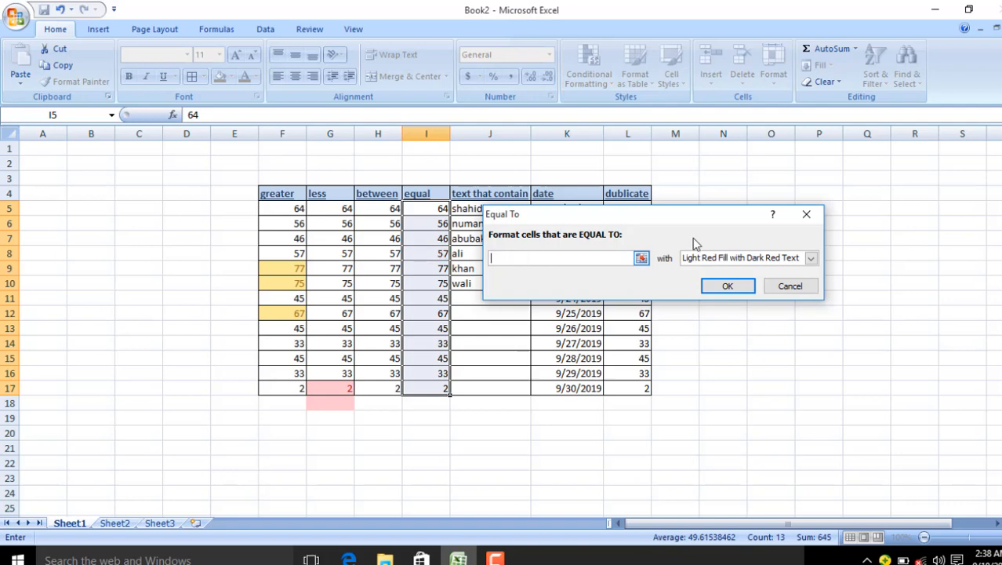
click(805, 214)
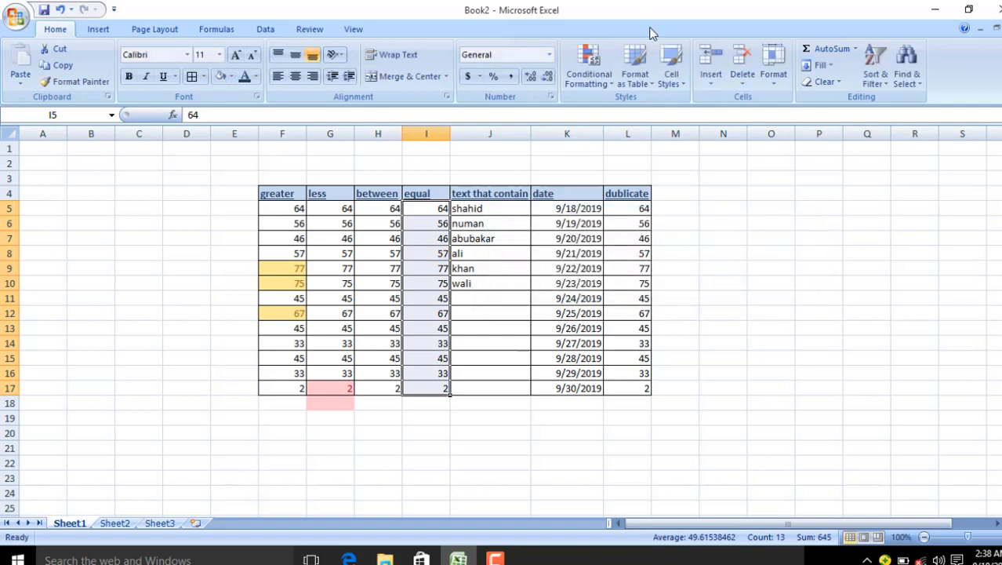
click(589, 69)
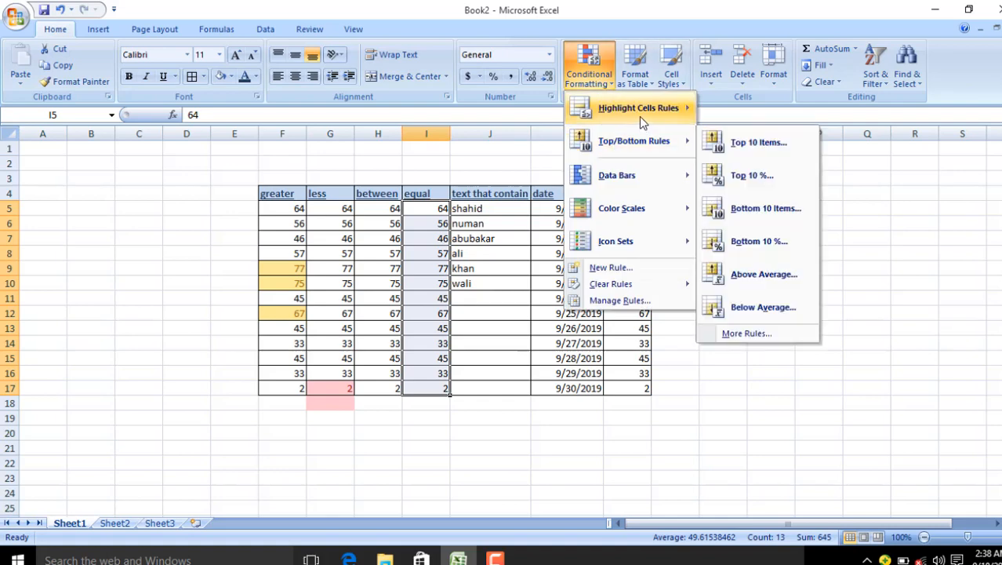
mouse_move(639, 116)
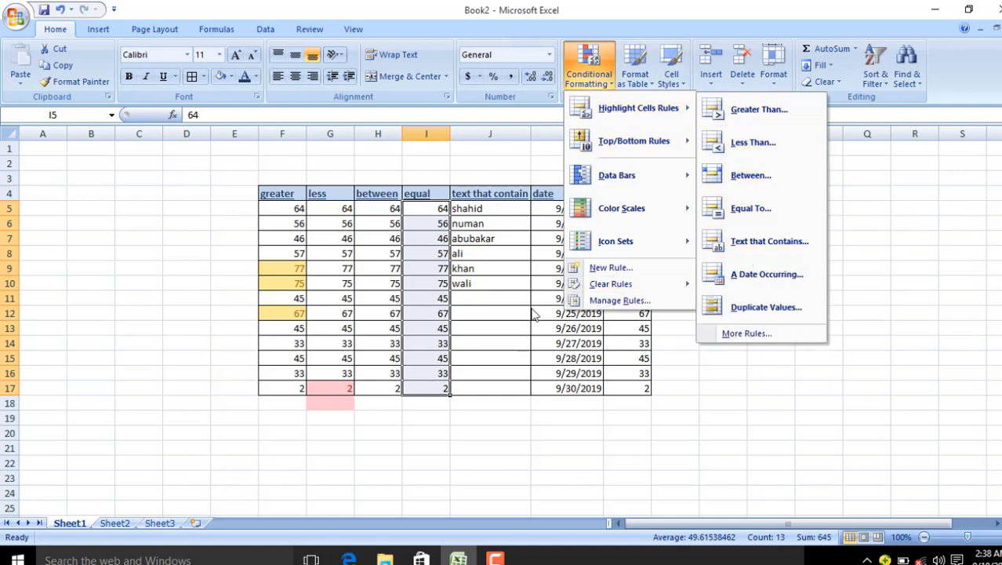
click(494, 202)
drag(491, 208, 479, 390)
click(602, 84)
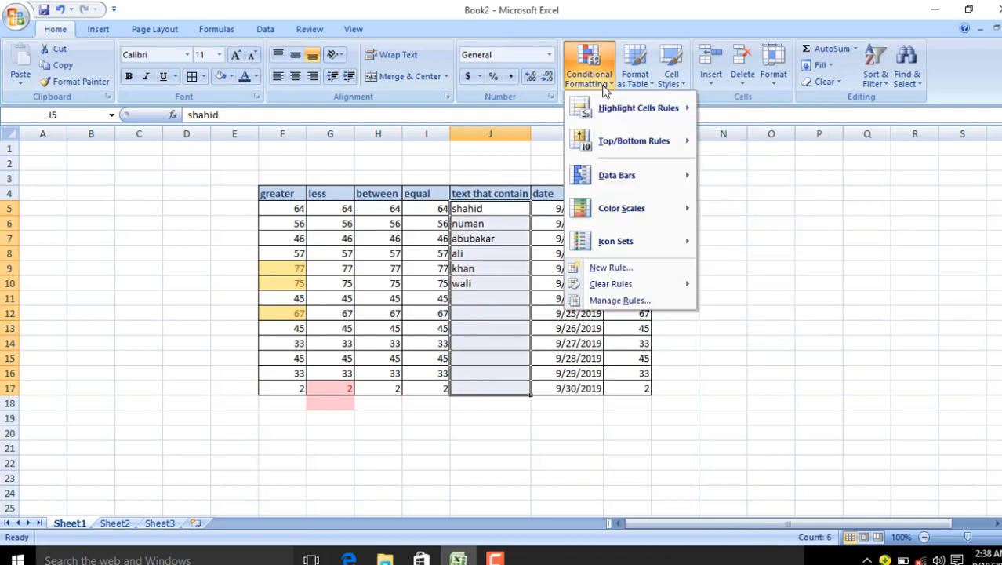
mouse_move(665, 112)
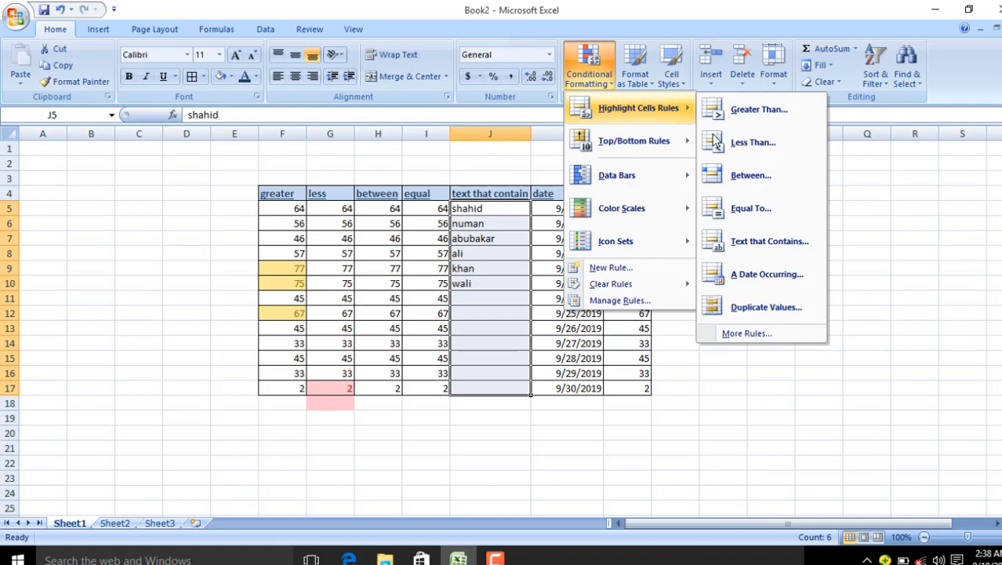
click(738, 242)
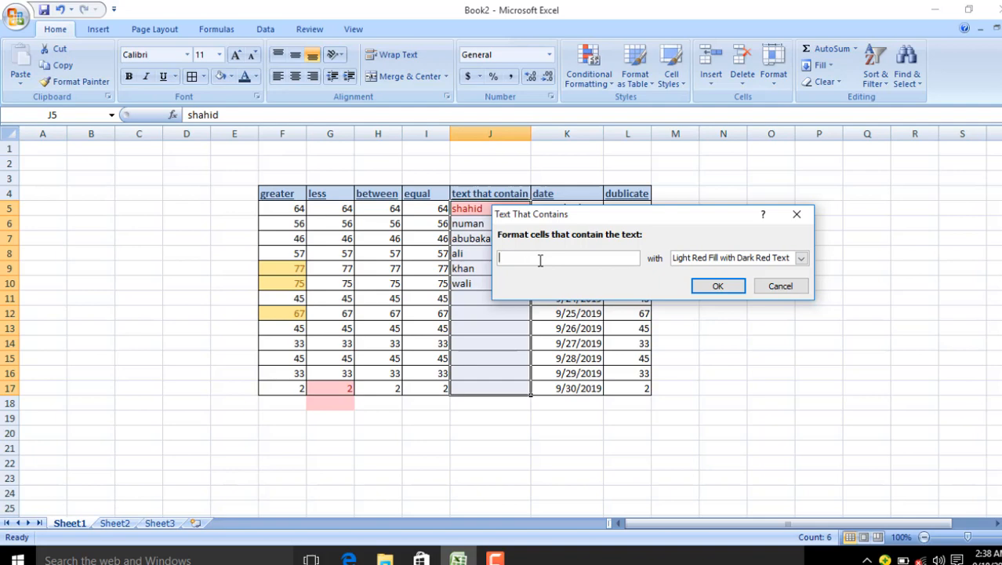
text(a)
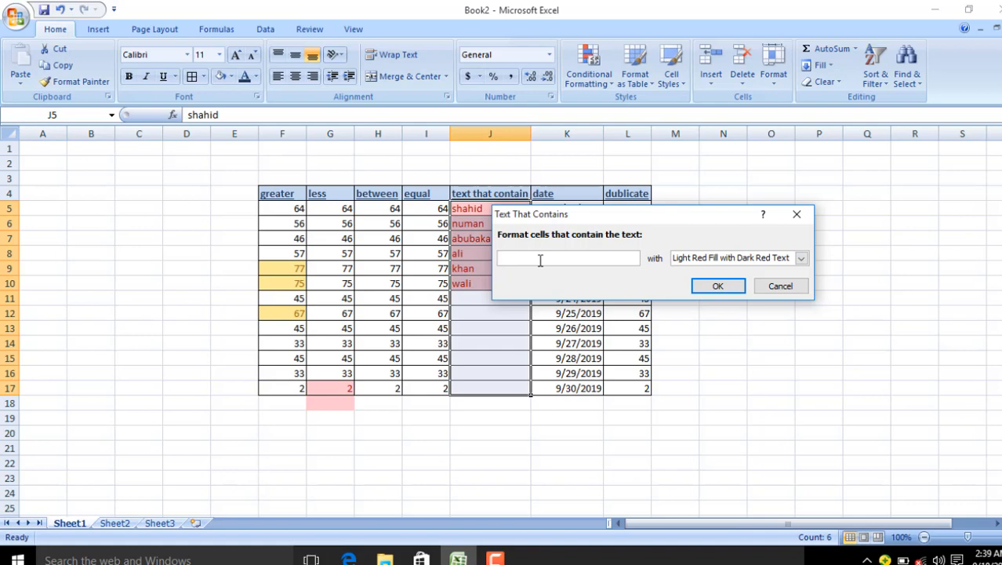
text(i)
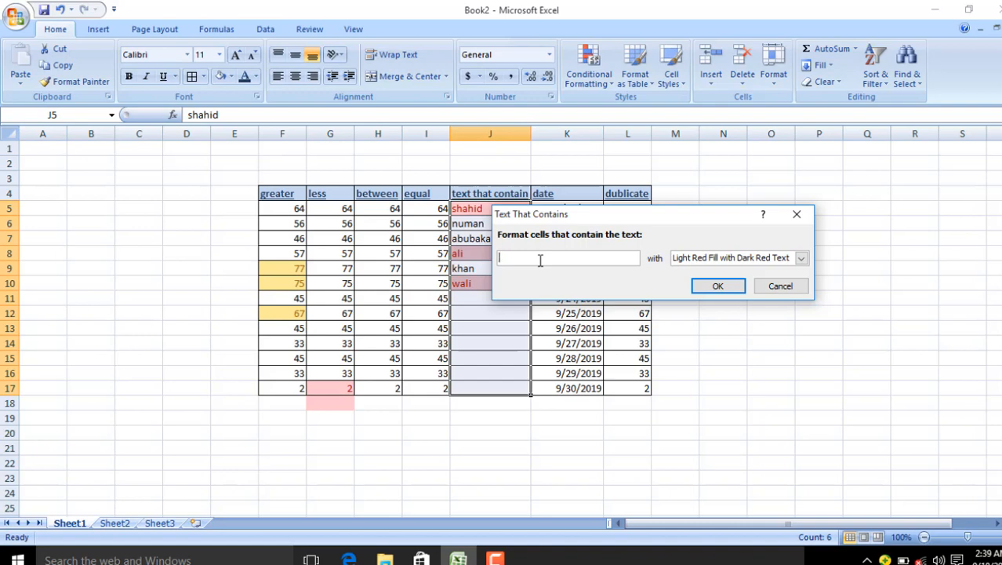
click(796, 214)
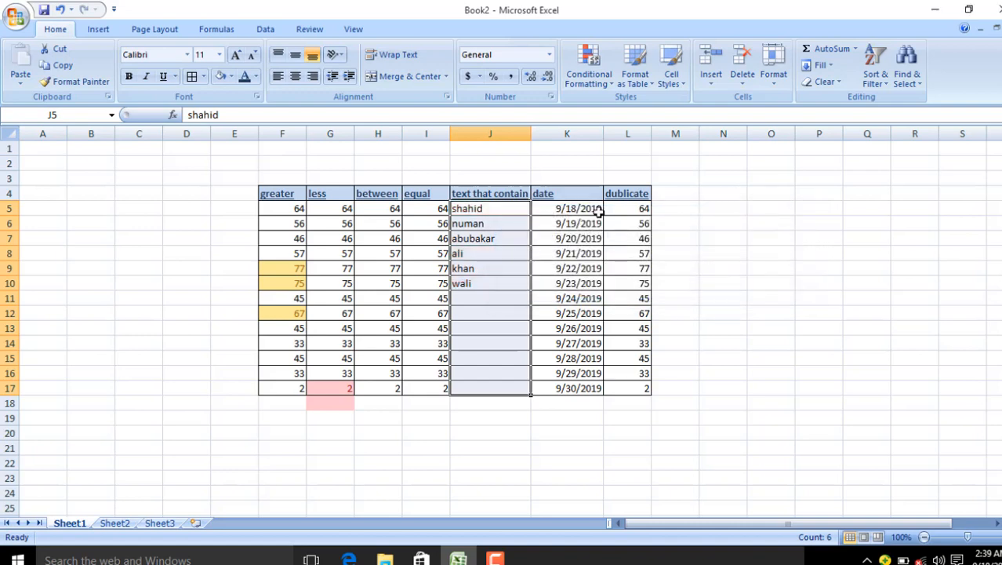
drag(555, 210, 581, 314)
click(596, 81)
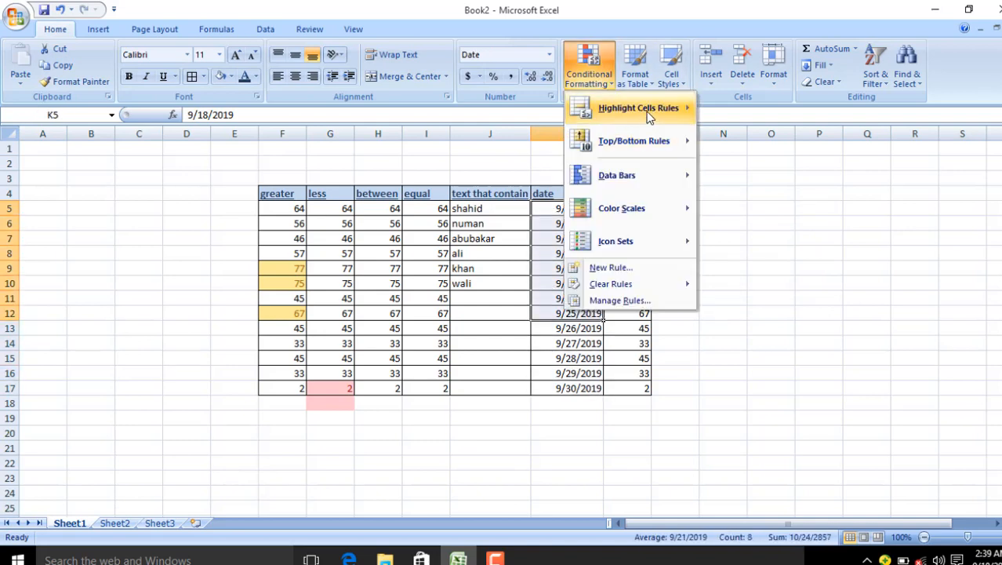
mouse_move(648, 115)
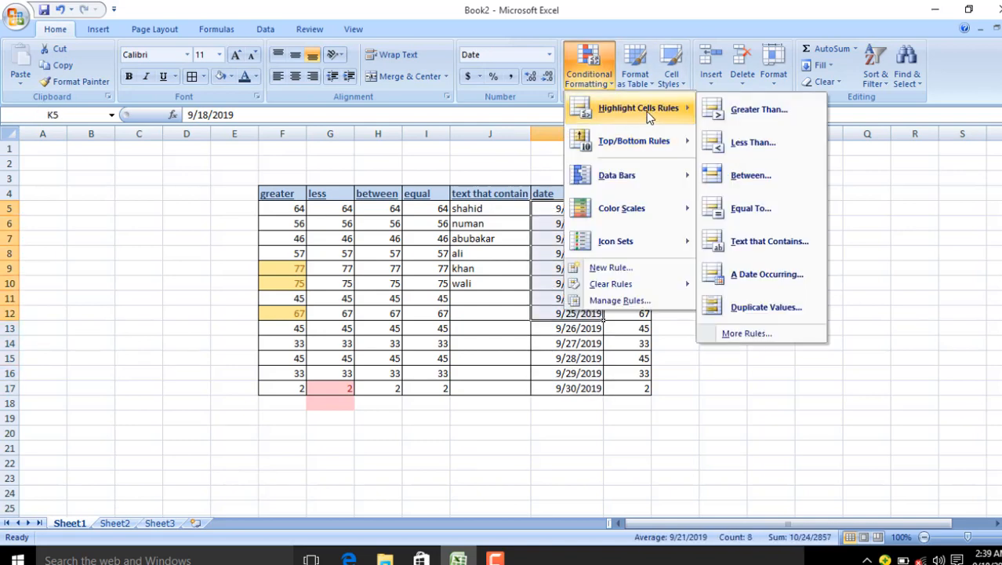
click(773, 274)
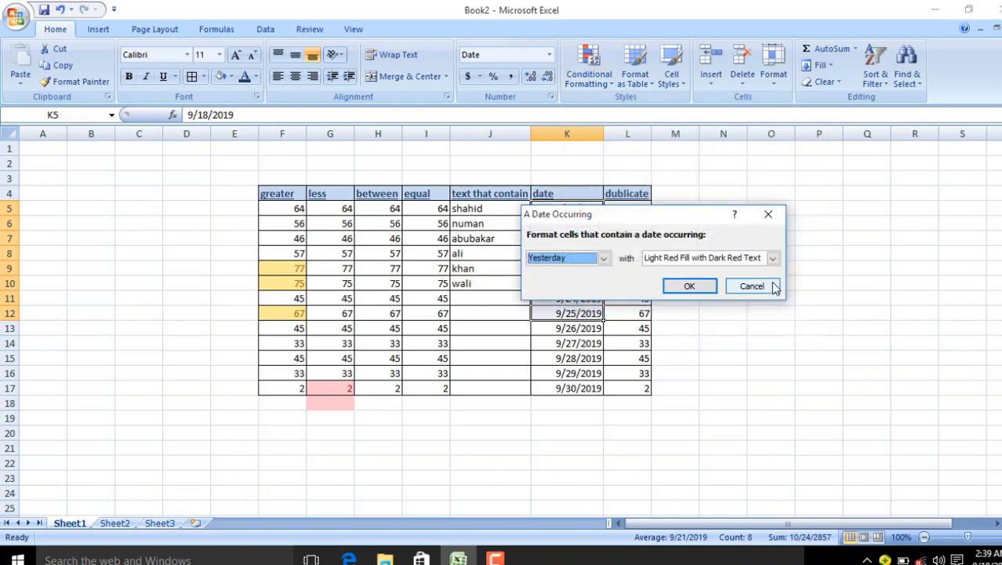
click(602, 259)
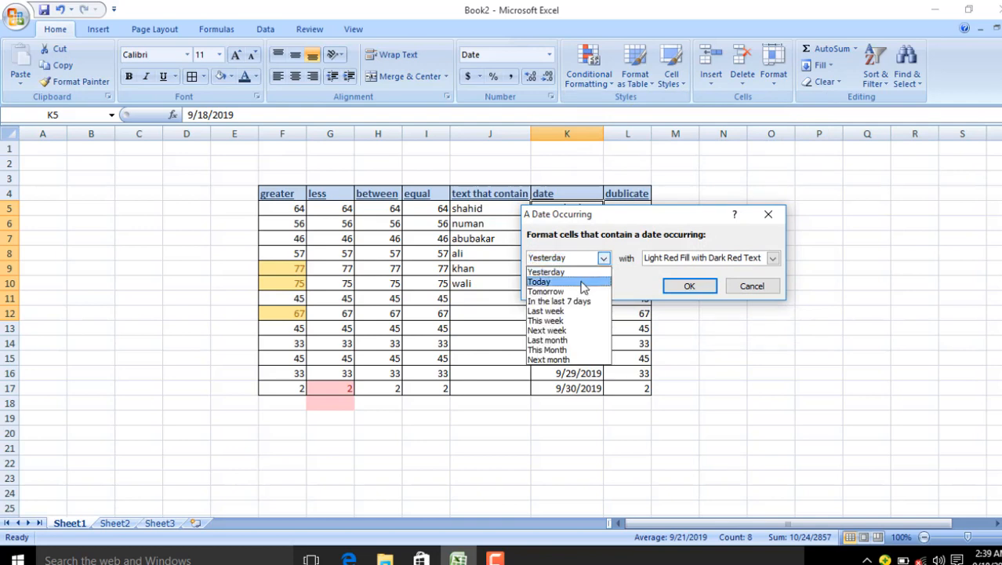
click(584, 283)
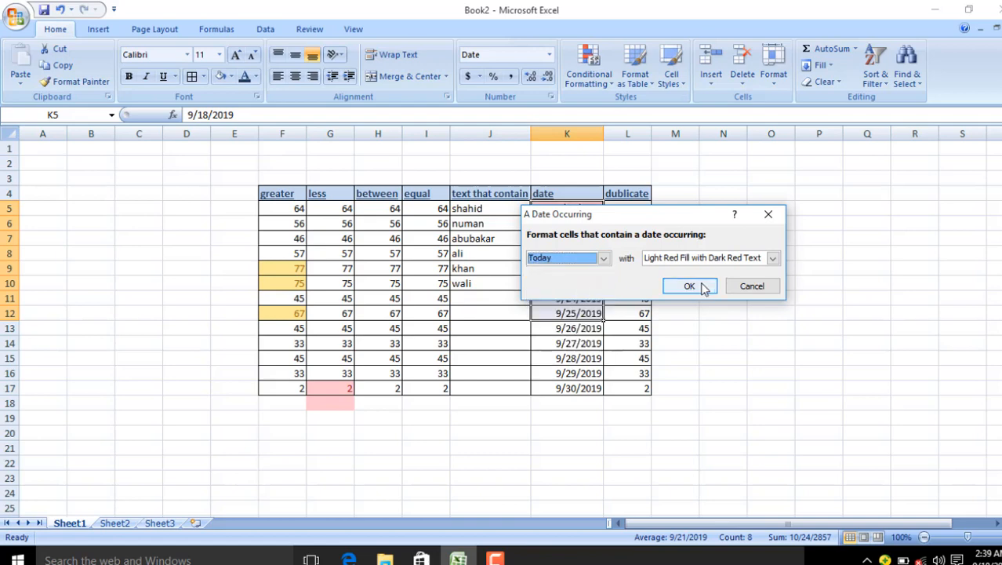
drag(591, 213, 817, 347)
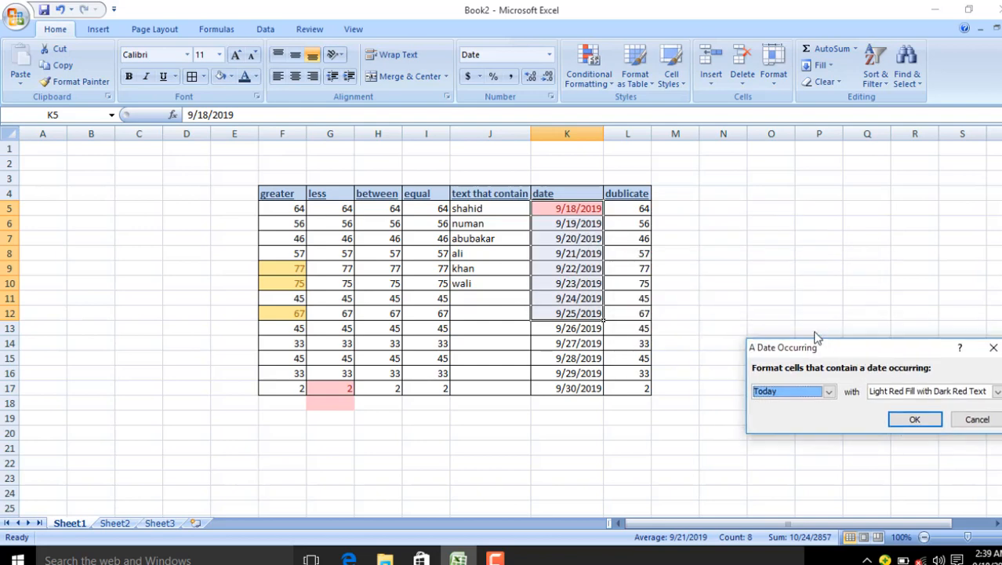
click(828, 391)
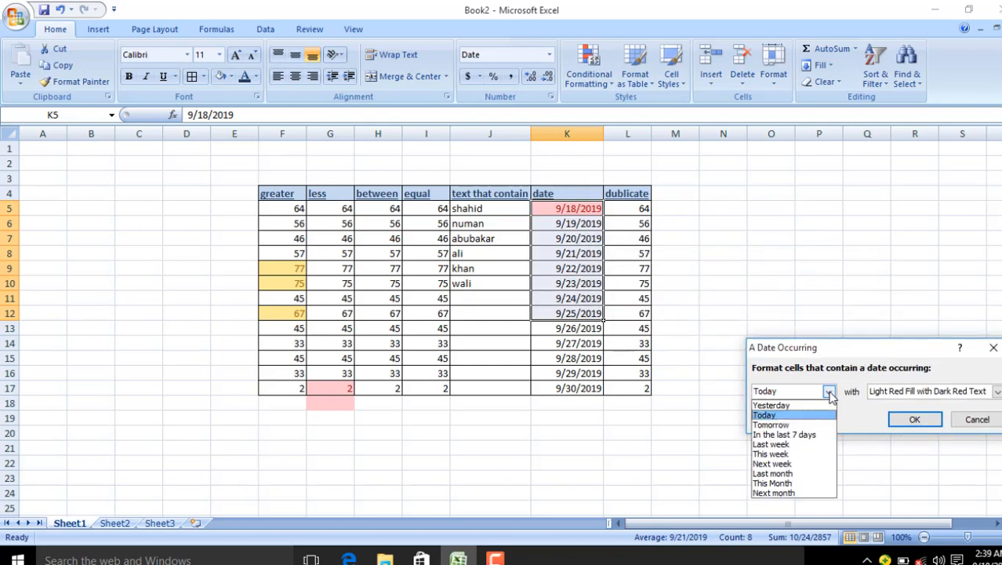
click(800, 425)
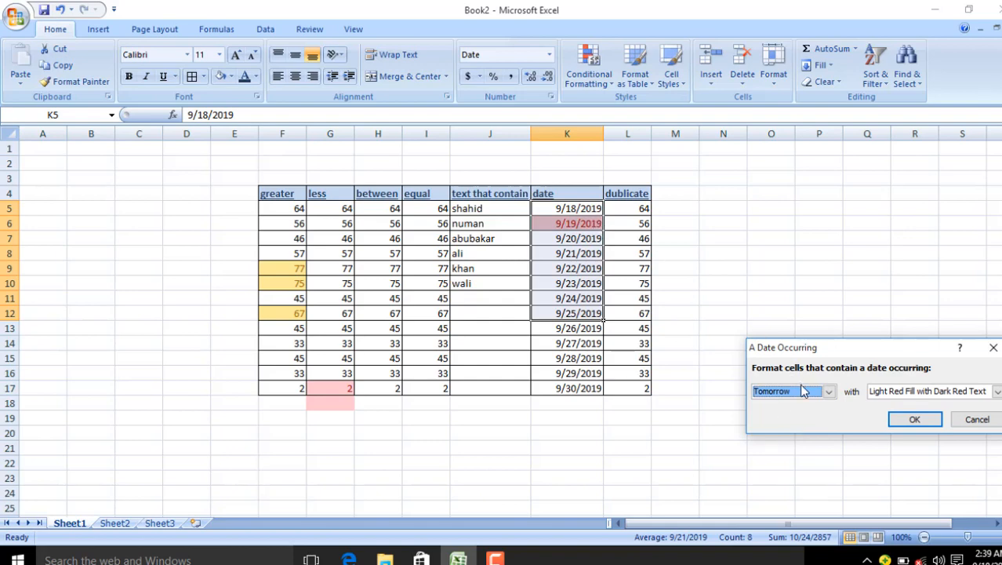
click(829, 392)
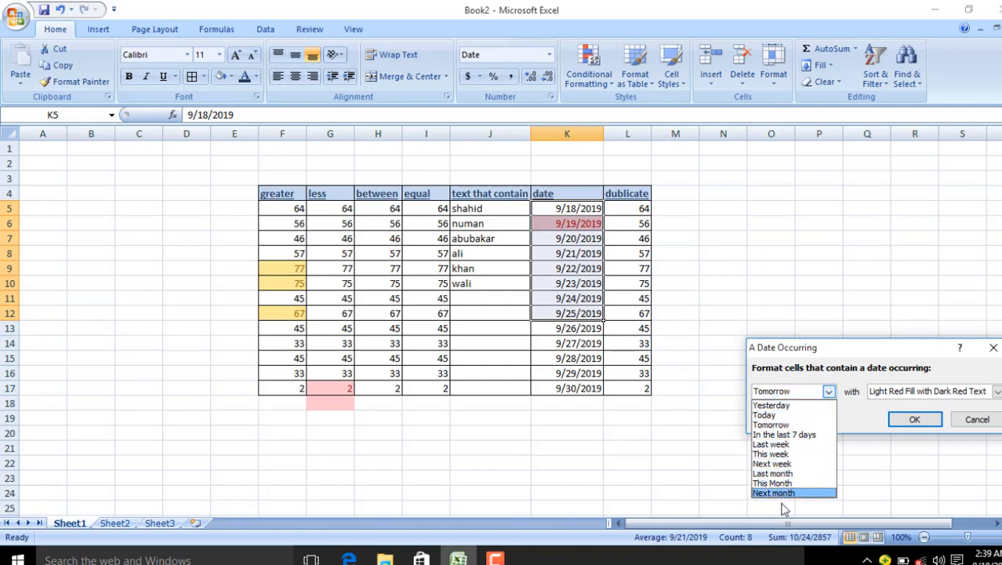
click(783, 466)
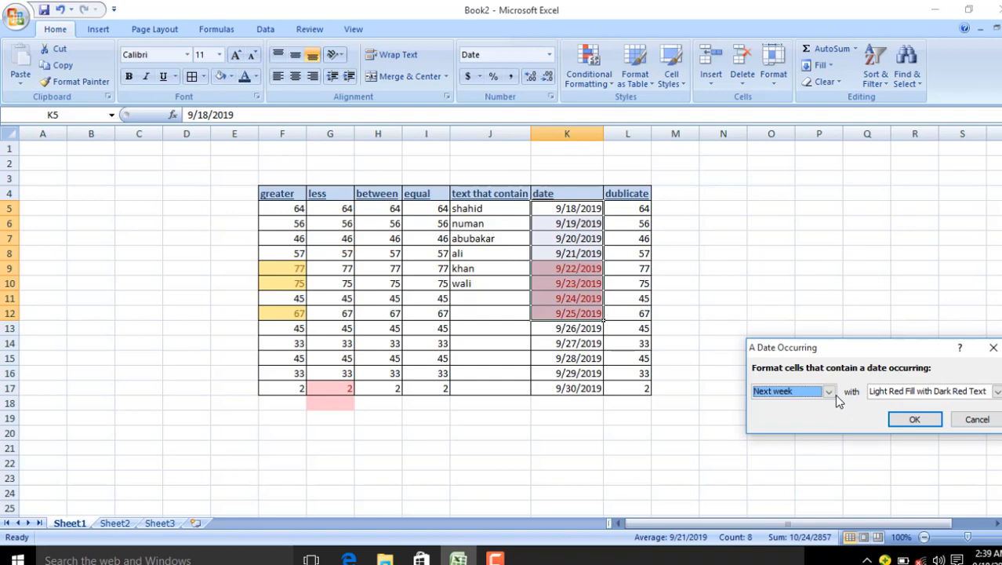
click(973, 420)
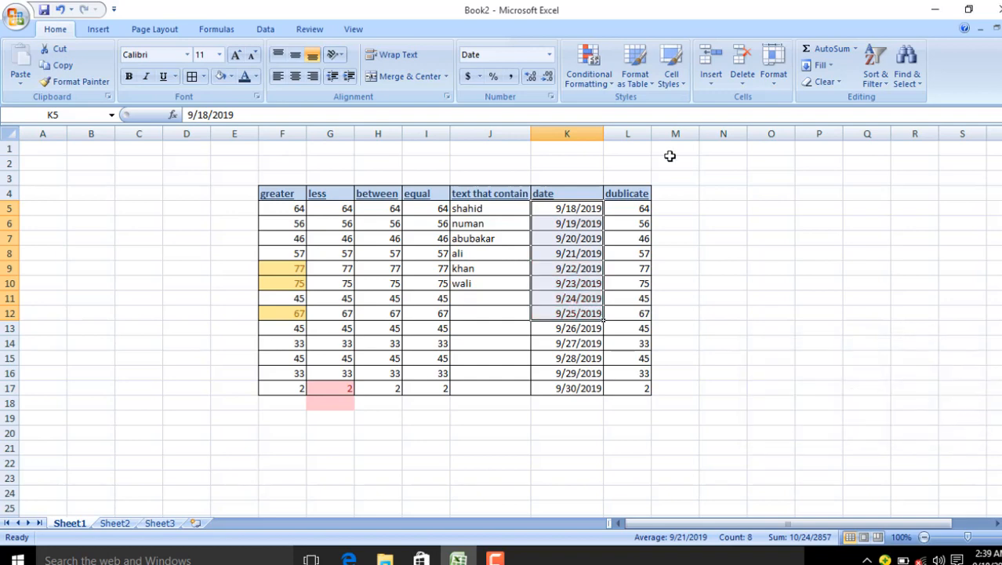
Step: Apply a Duplicate Values rule with Yellow Fill with Dark Yellow Text to the dates
click(600, 78)
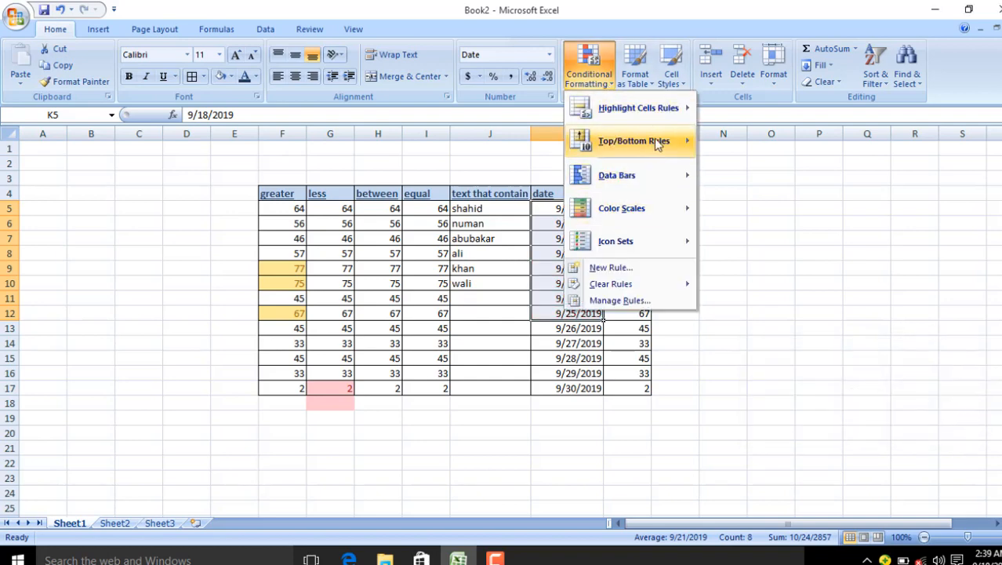
click(737, 308)
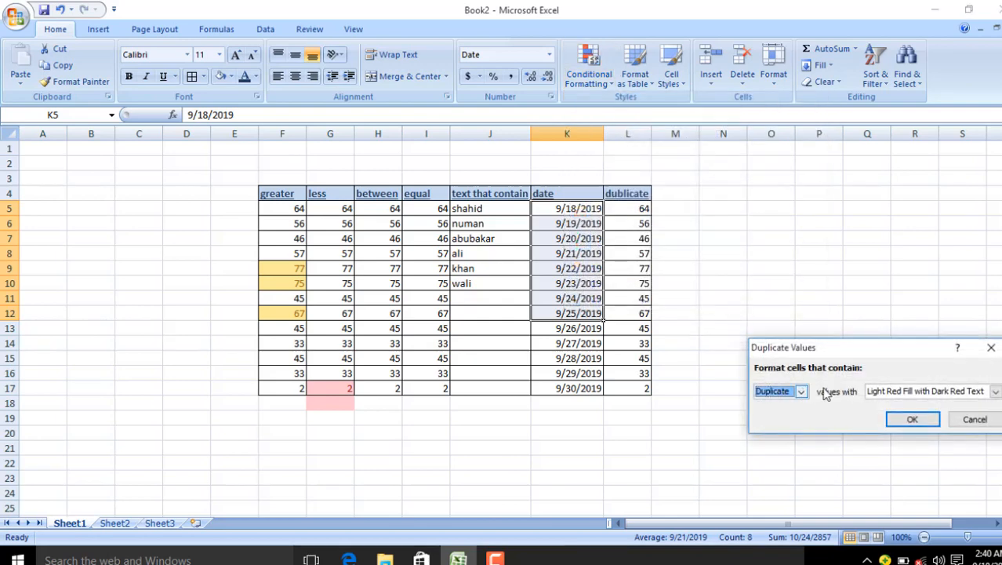
click(994, 391)
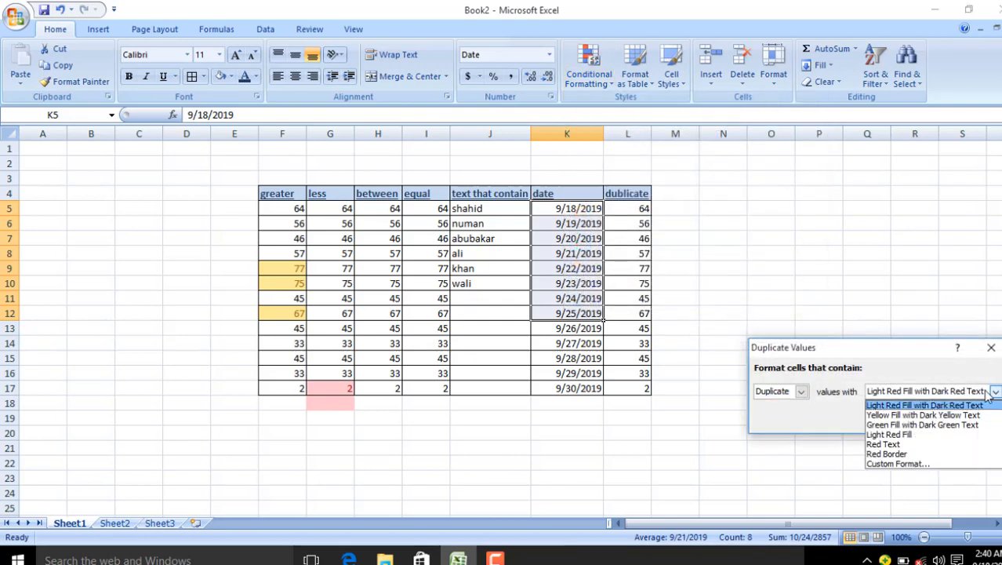
click(922, 416)
click(855, 481)
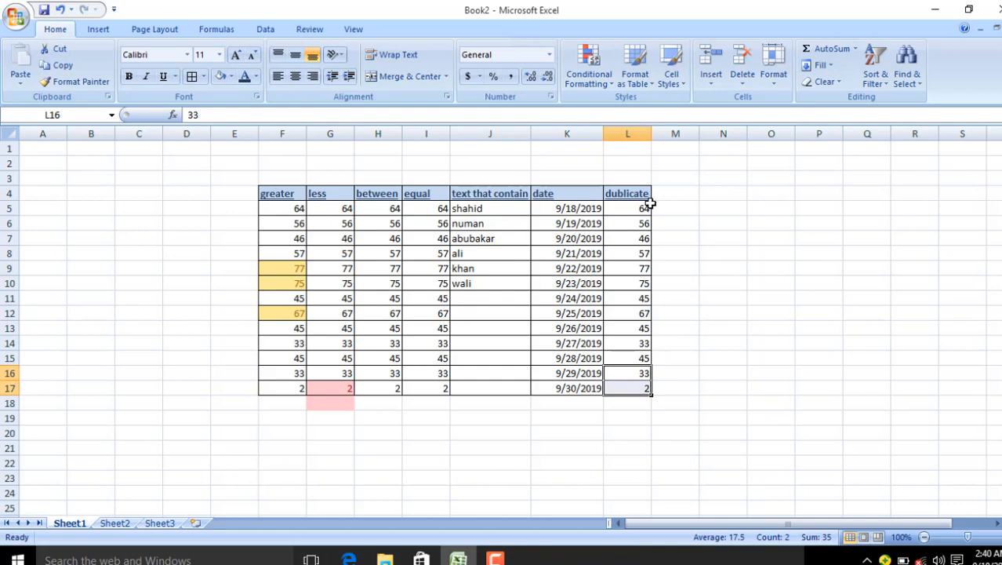
drag(645, 208, 639, 388)
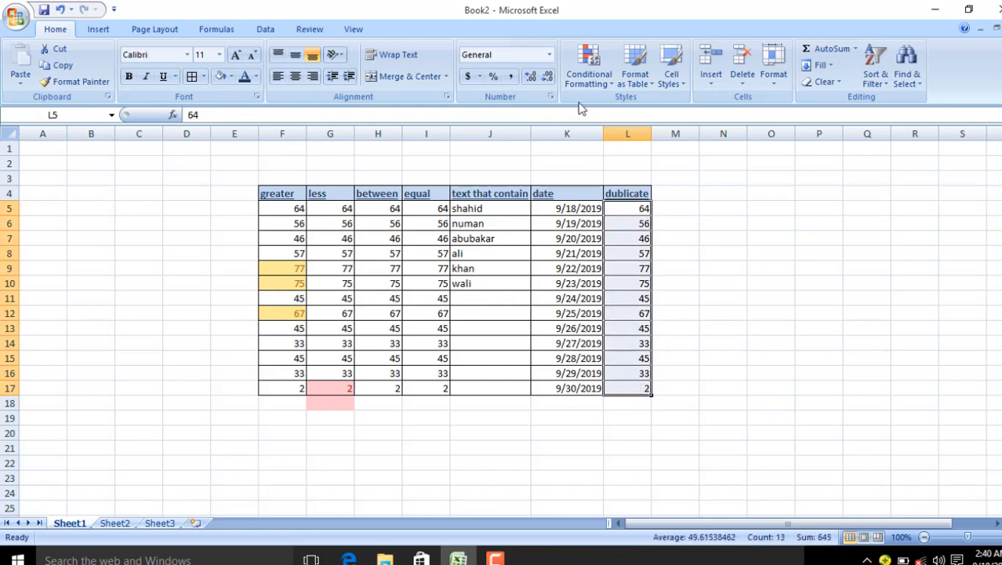
click(589, 77)
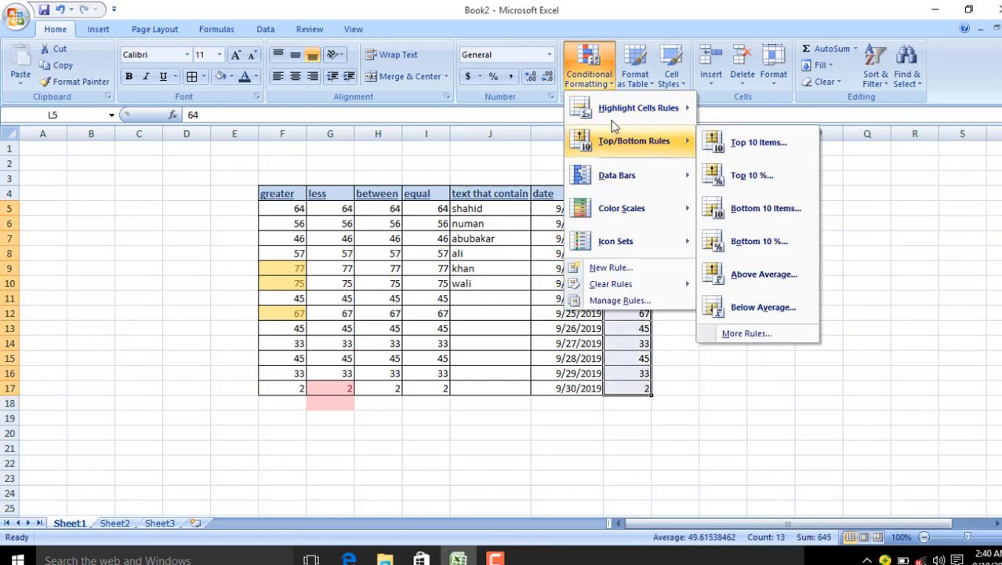
mouse_move(691, 113)
click(745, 310)
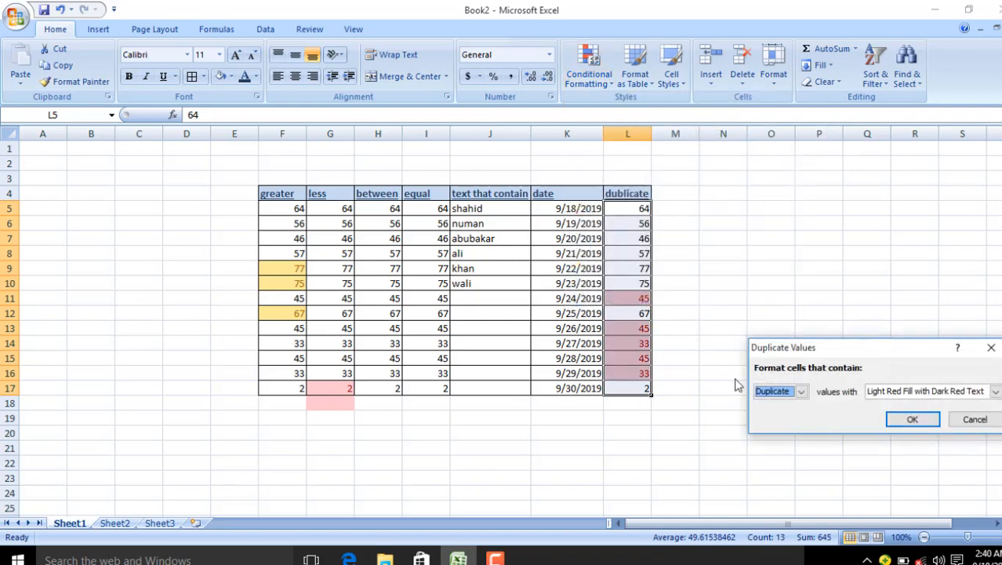
click(990, 347)
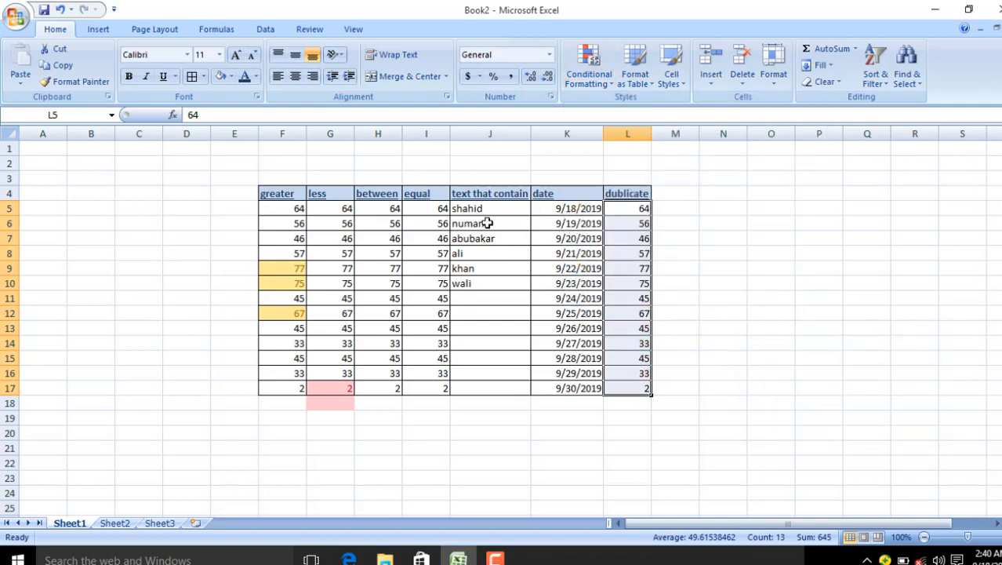
click(117, 523)
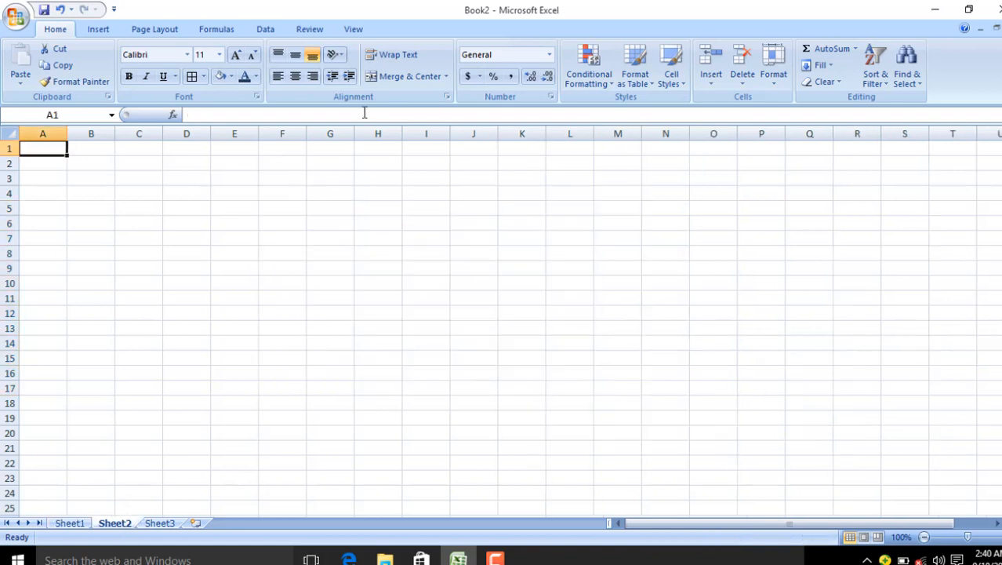
click(245, 312)
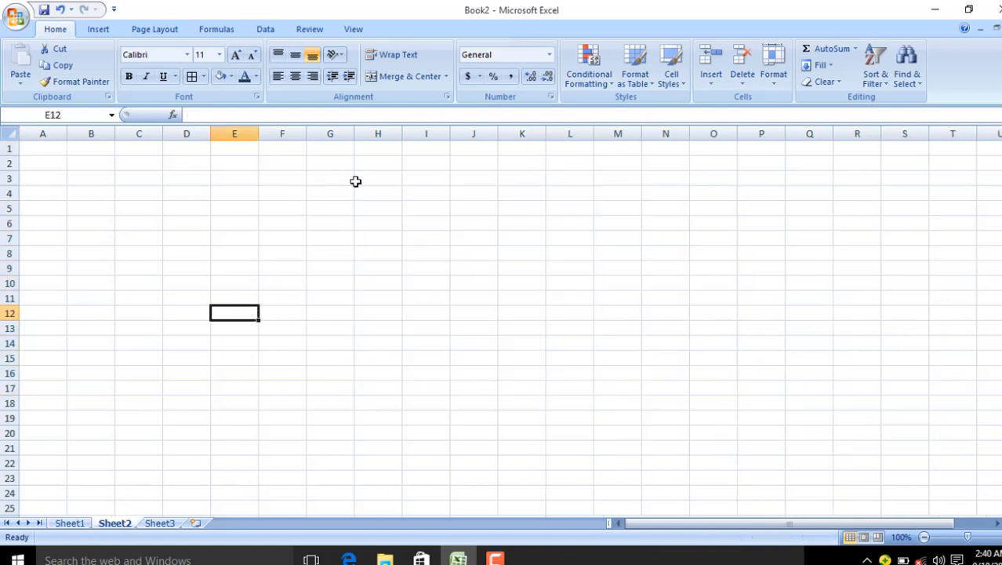
click(593, 91)
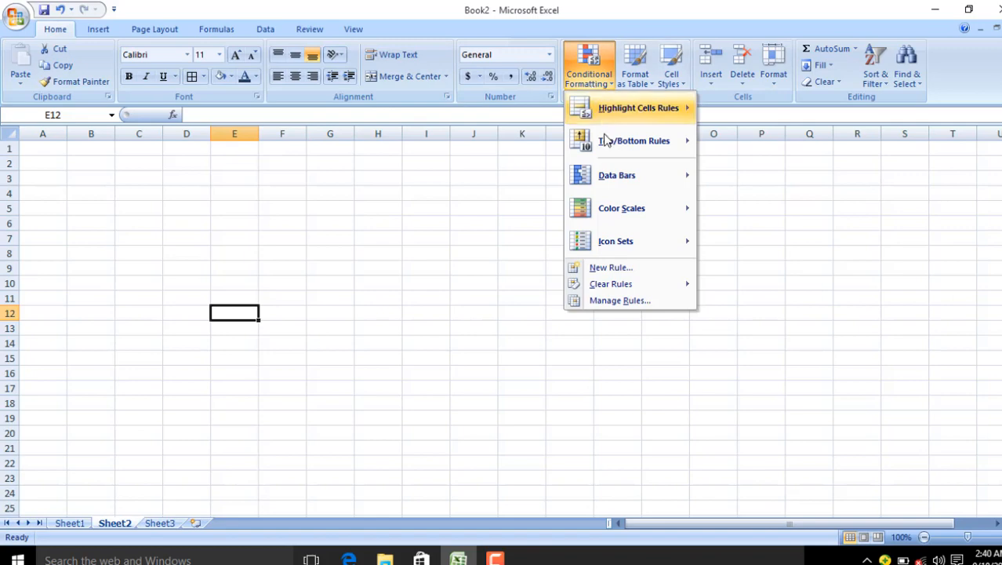
mouse_move(608, 146)
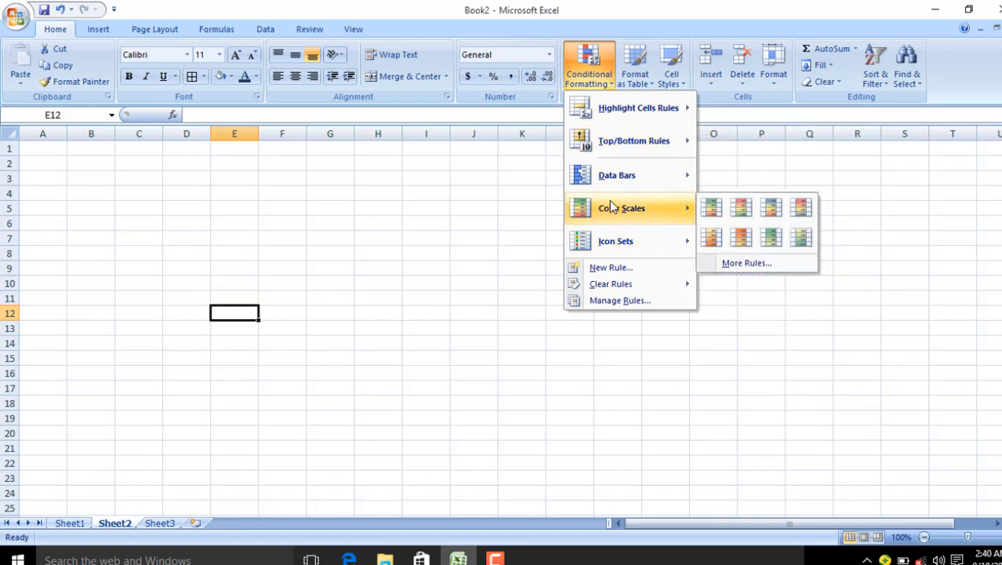
mouse_move(610, 178)
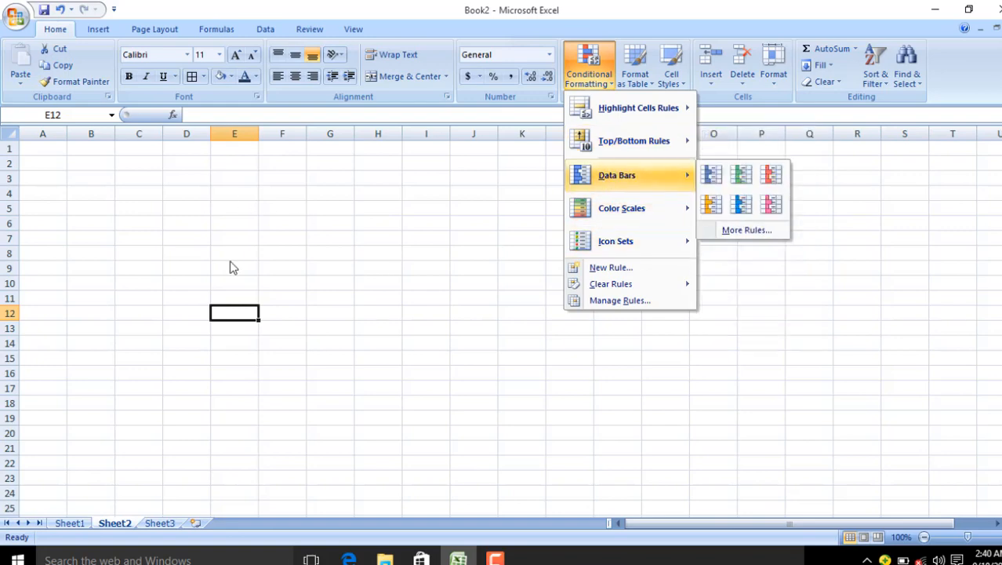
click(60, 529)
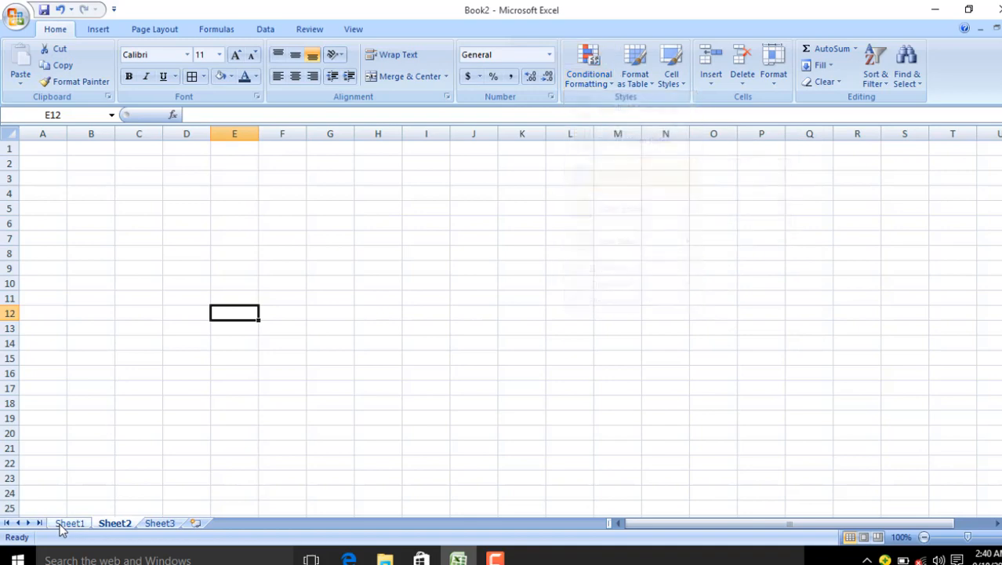
Step: On Sheet1, give the less column values G5:G17 blue data bars
click(69, 523)
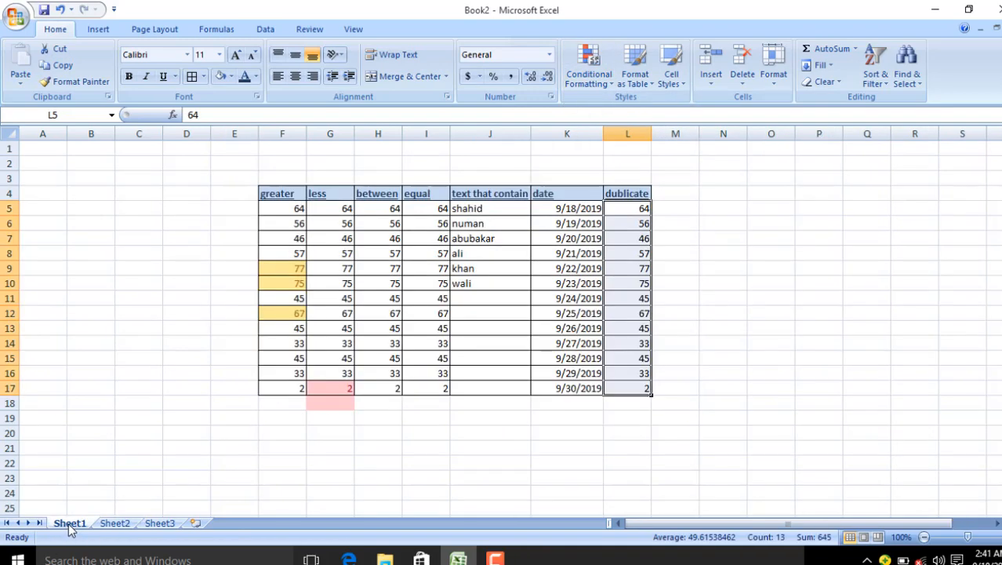
drag(340, 210, 337, 384)
click(614, 83)
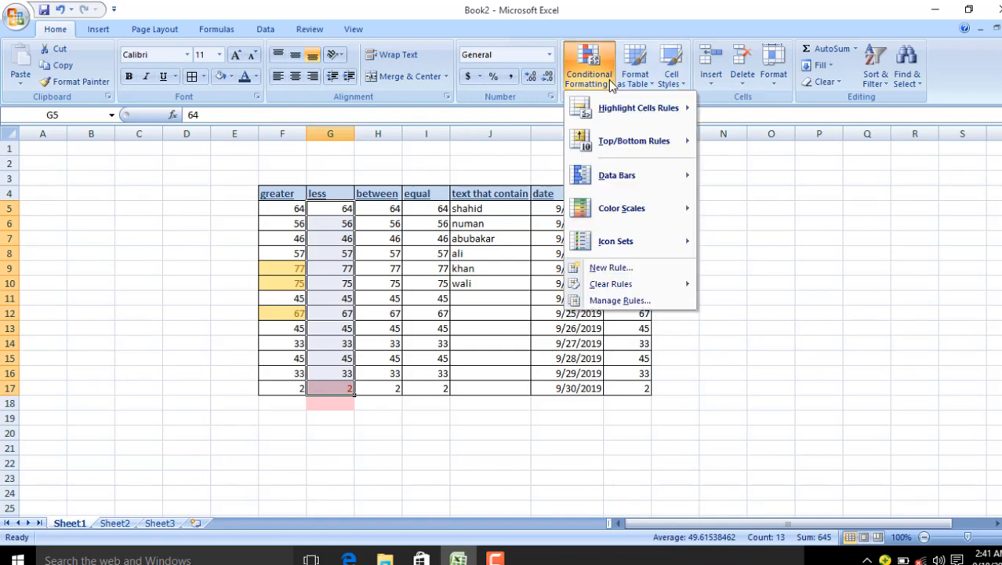
mouse_move(616, 173)
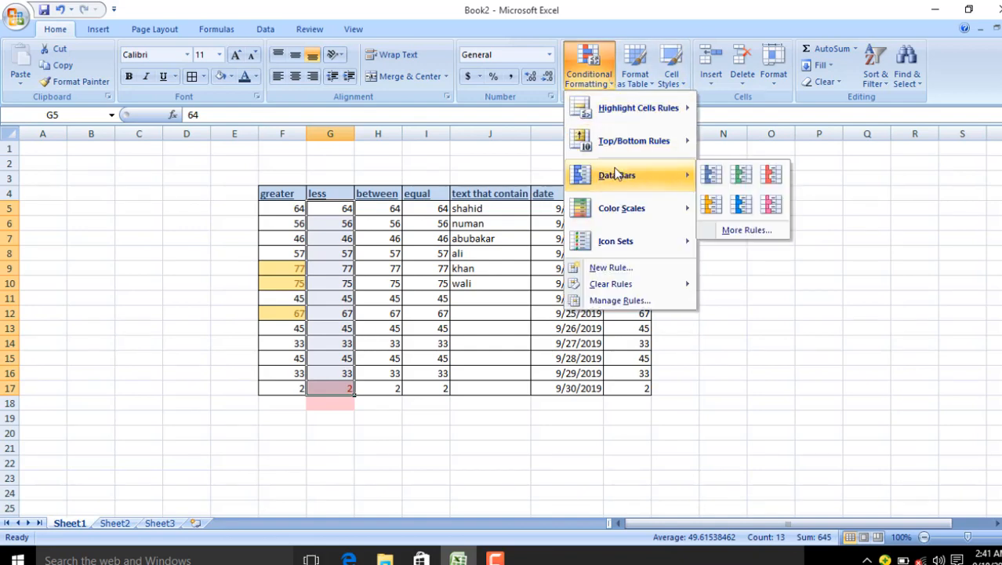
click(713, 180)
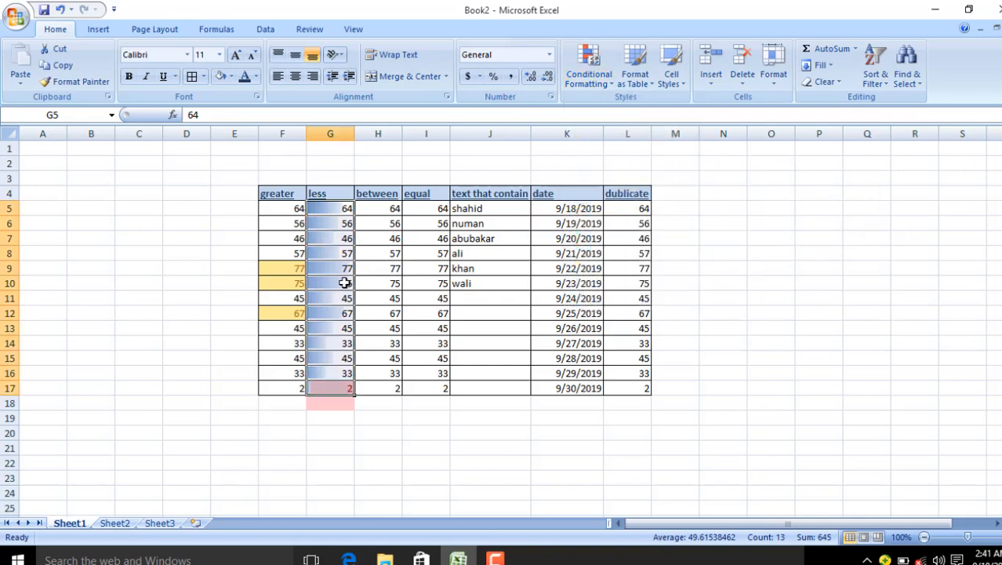
Step: Check the conditional formatting options for G9:G10, then select the between column H6:H16
drag(344, 280, 344, 271)
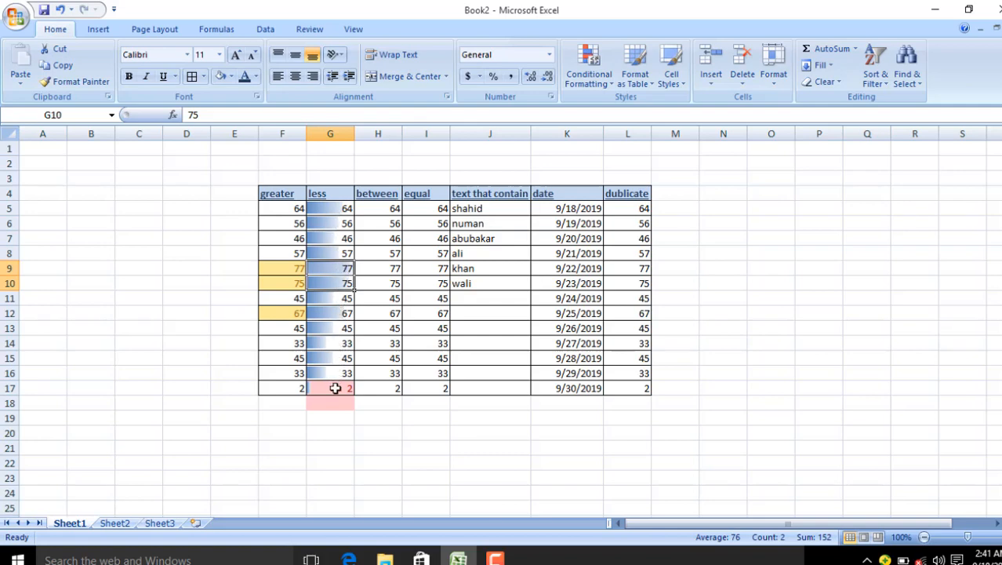
click(589, 75)
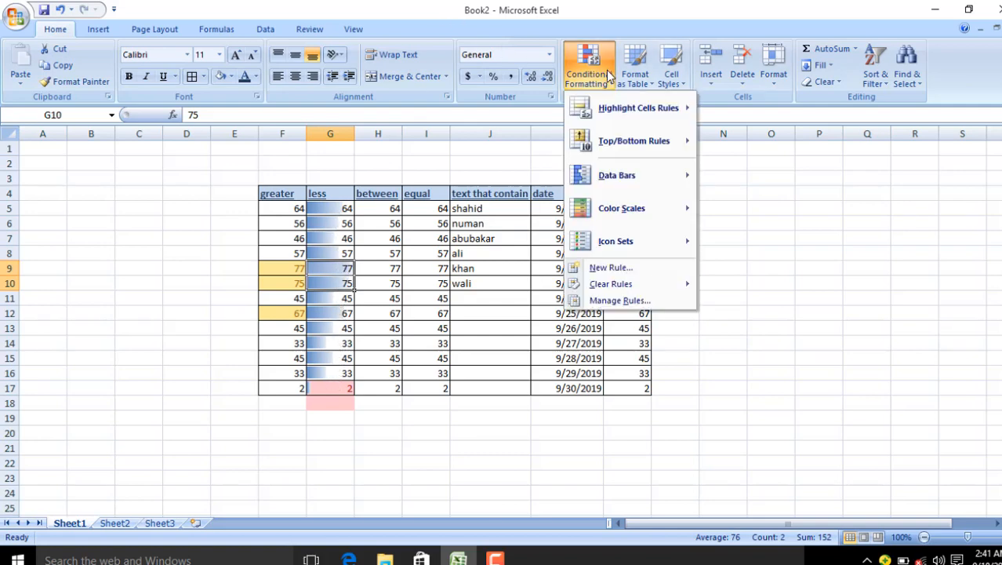
click(384, 215)
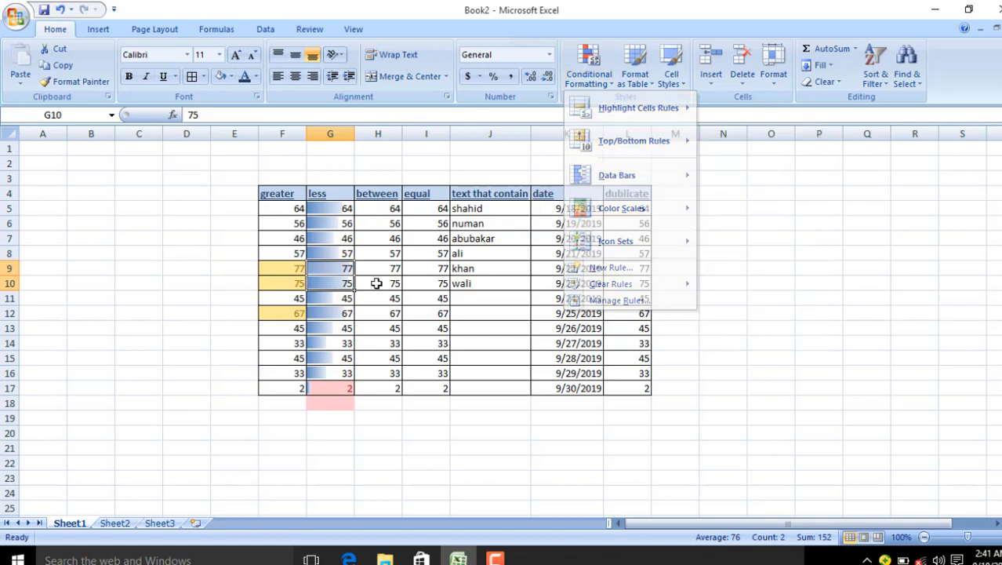
drag(378, 222, 378, 373)
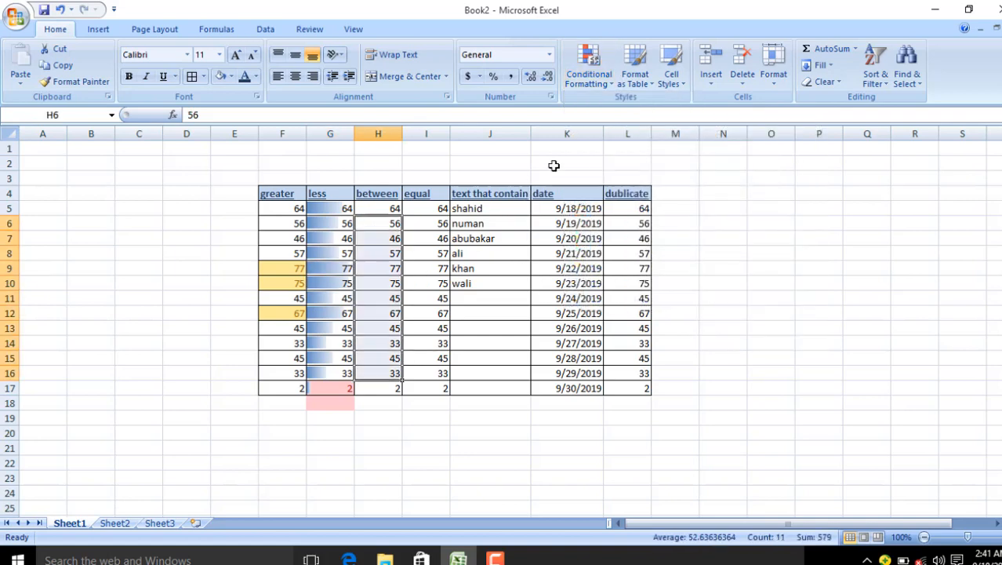
Step: Add 5 Ratings signal-bar icons to the between values H6:H16
click(612, 69)
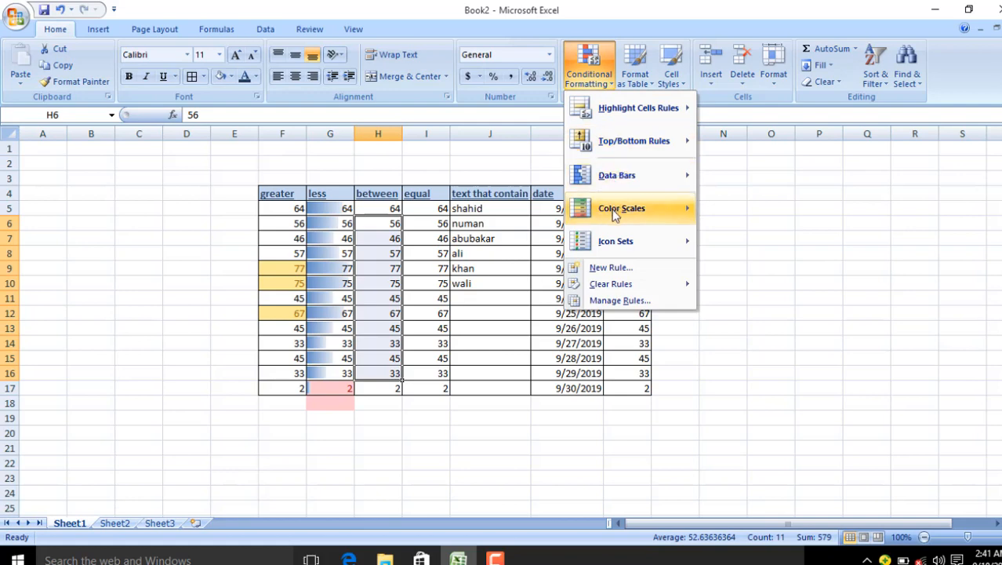
mouse_move(663, 209)
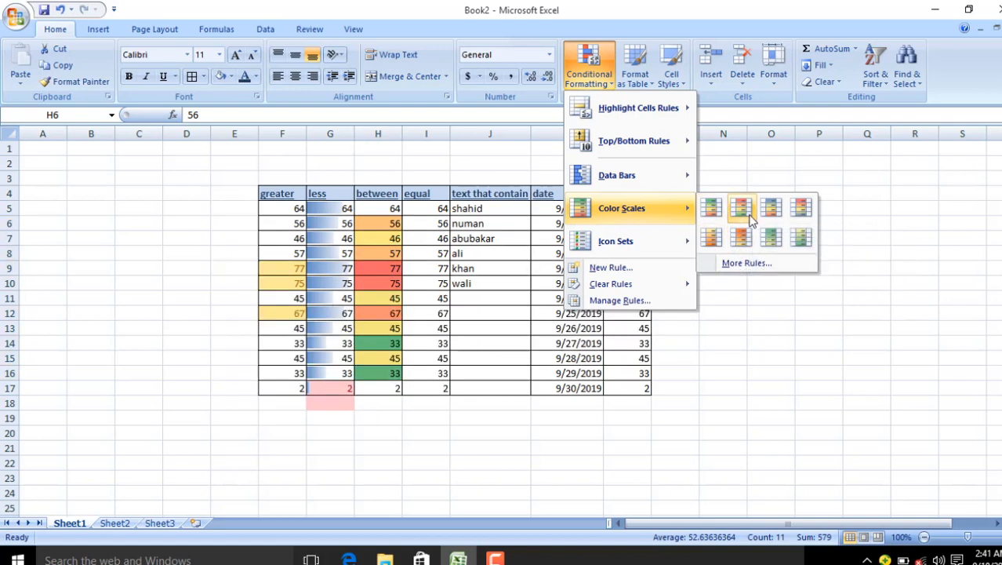
mouse_move(676, 235)
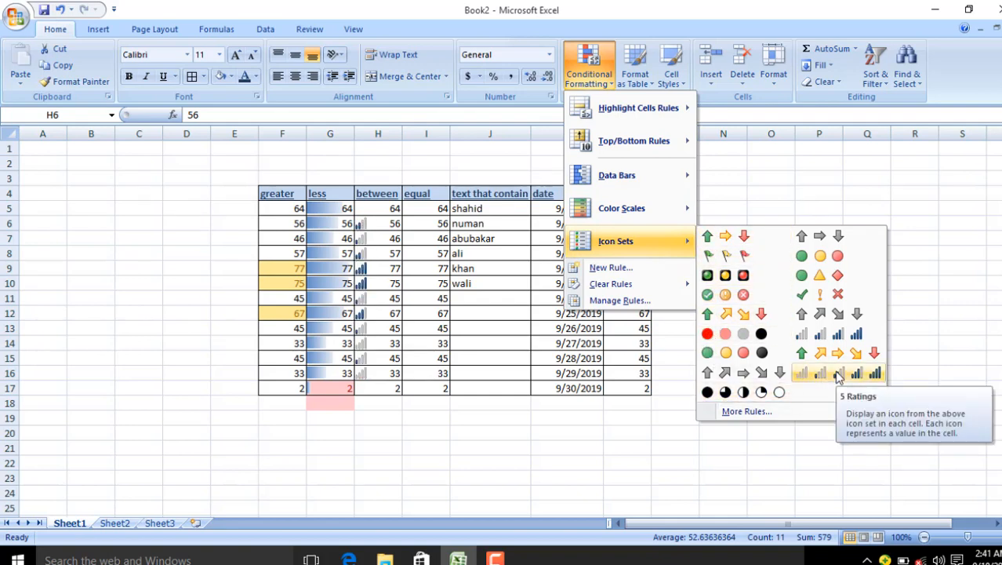
click(836, 375)
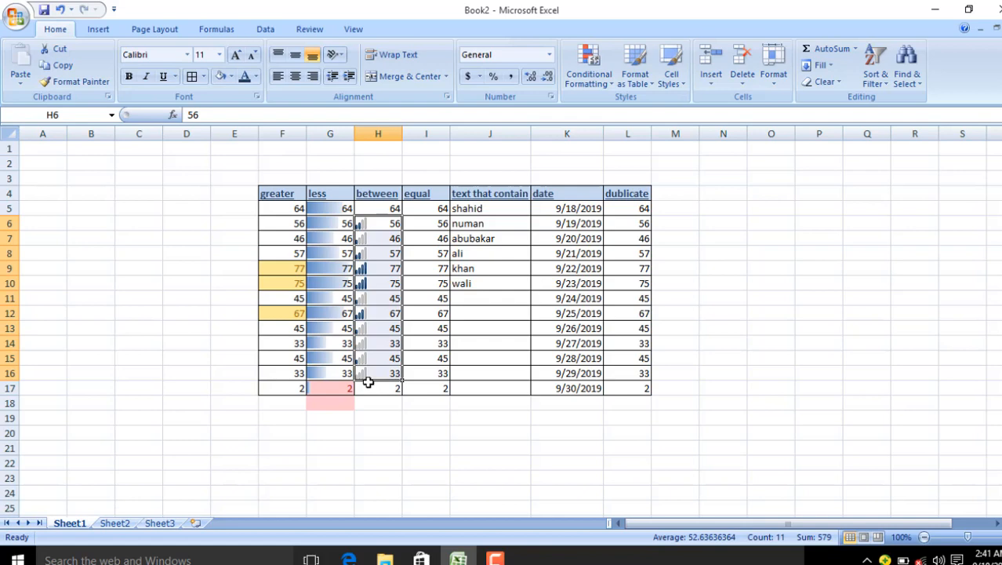
Step: Format F4:L17 as a table in a Medium style, keeping headers
click(577, 276)
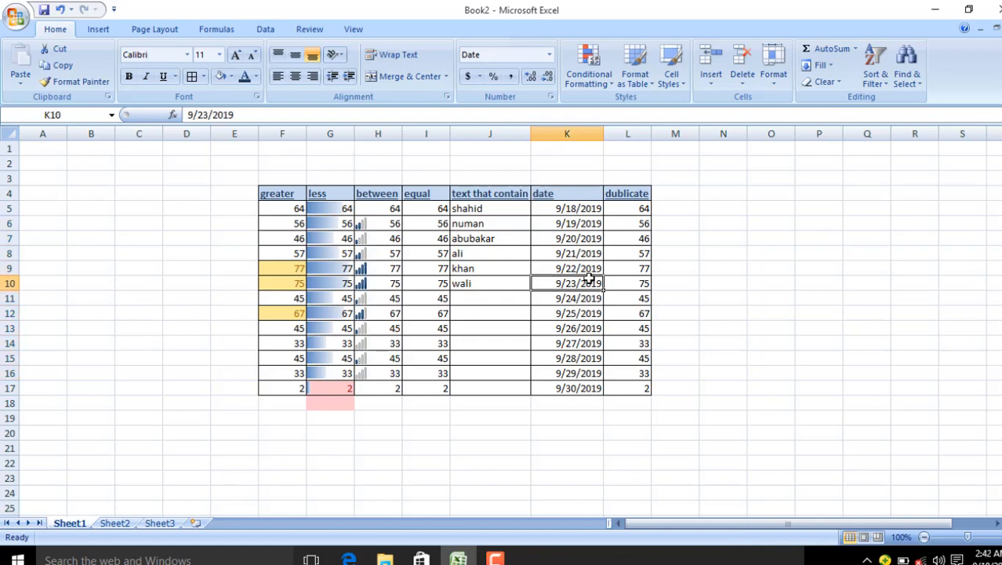
click(635, 74)
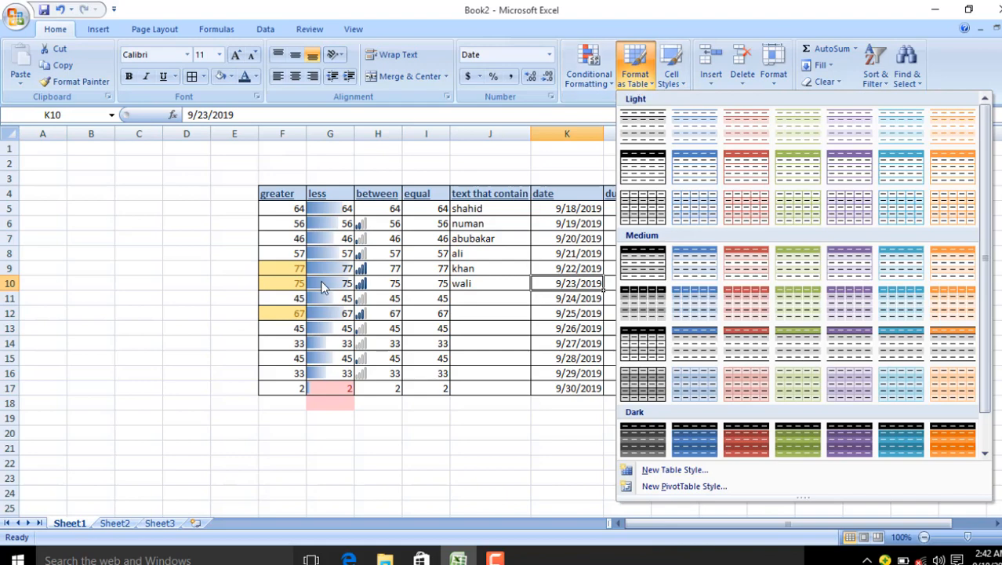
click(269, 180)
drag(262, 196, 622, 389)
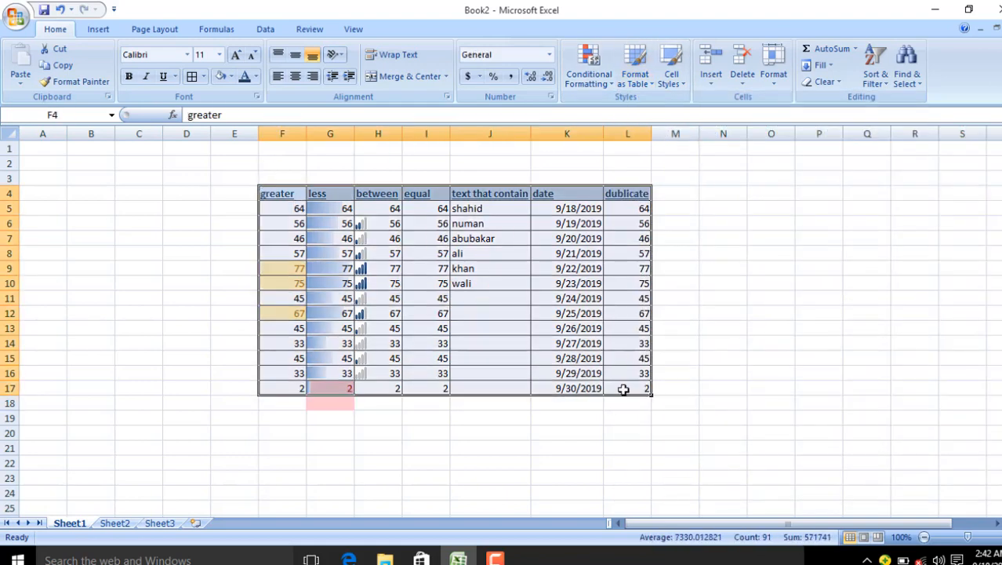
click(645, 78)
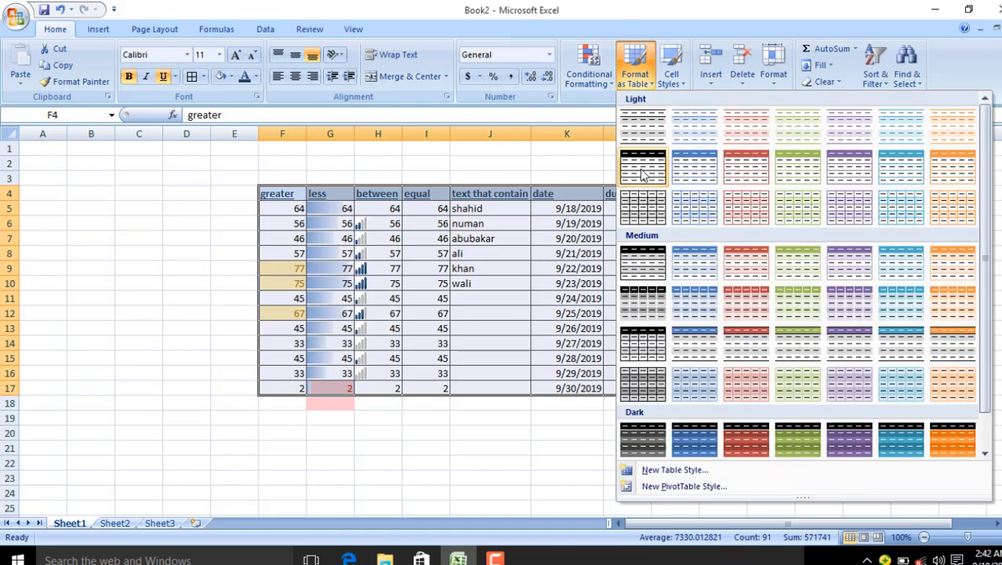
click(642, 264)
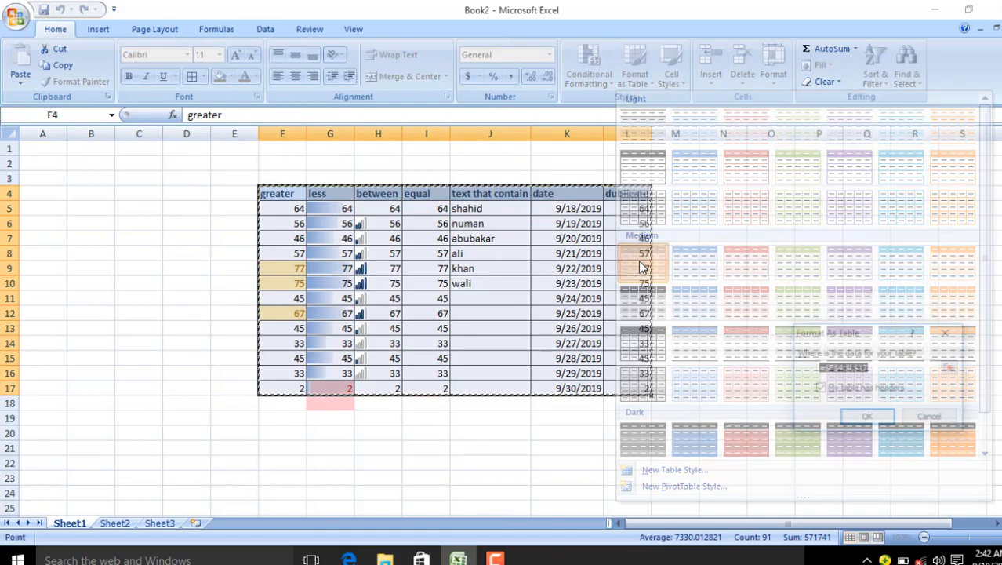
click(879, 420)
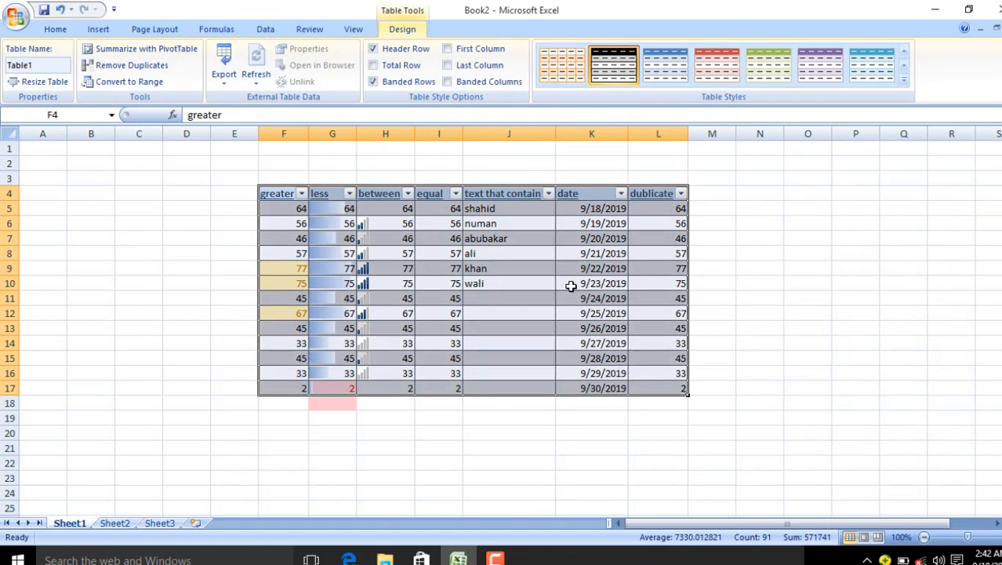
Step: Clear the conditional formatting rules from the greater and less columns, then select the table
drag(325, 175, 270, 394)
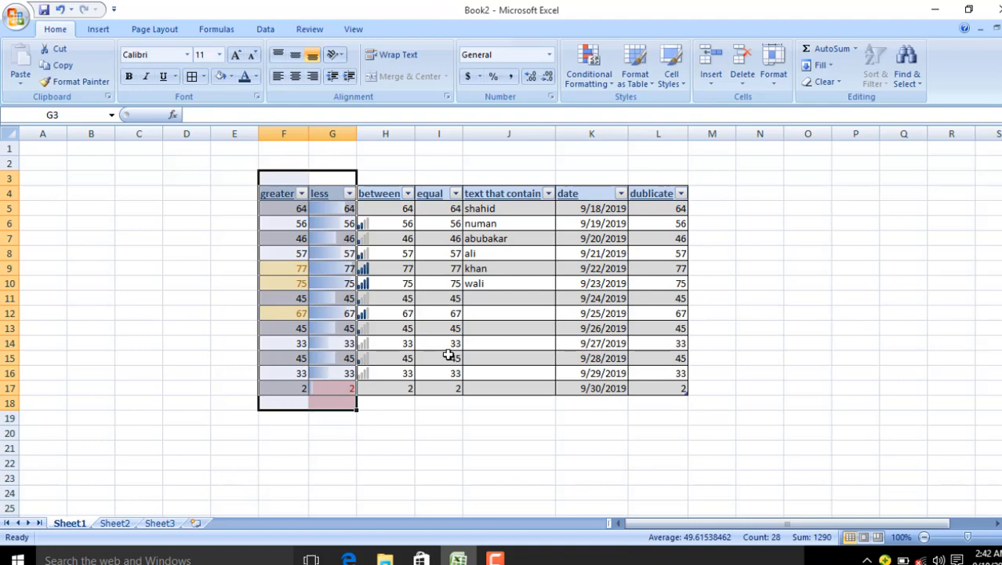
click(592, 81)
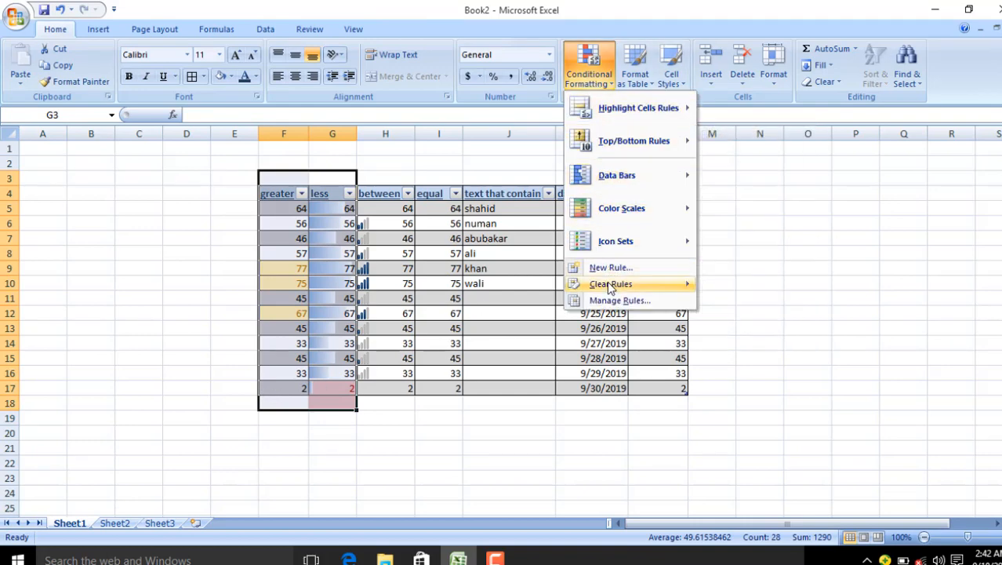
mouse_move(610, 284)
click(748, 290)
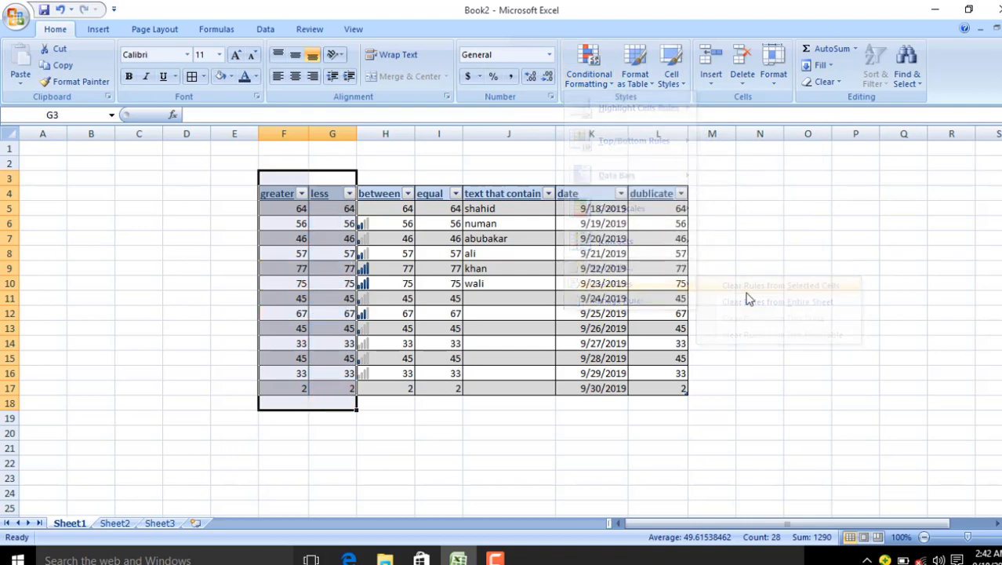
click(471, 447)
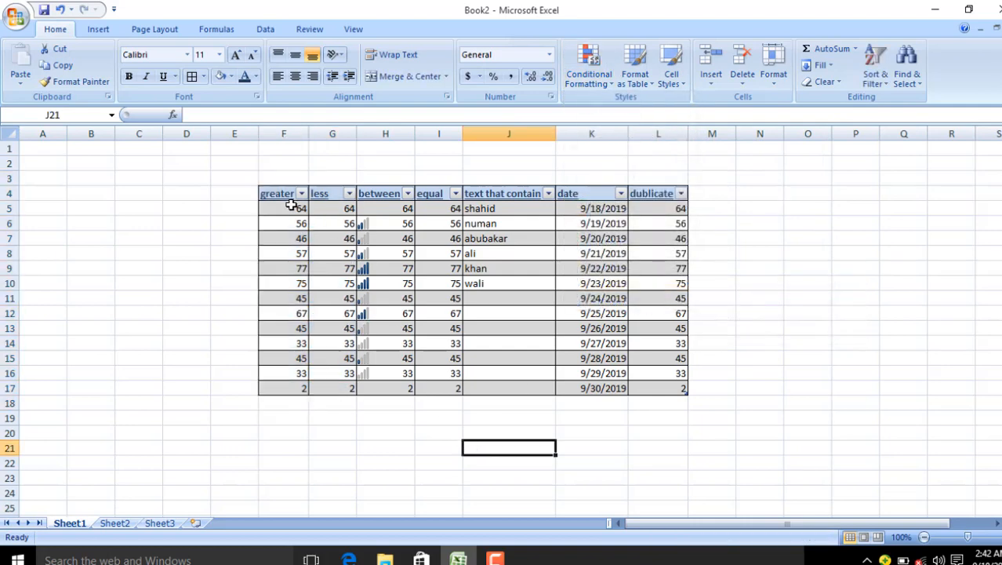
drag(279, 195, 640, 378)
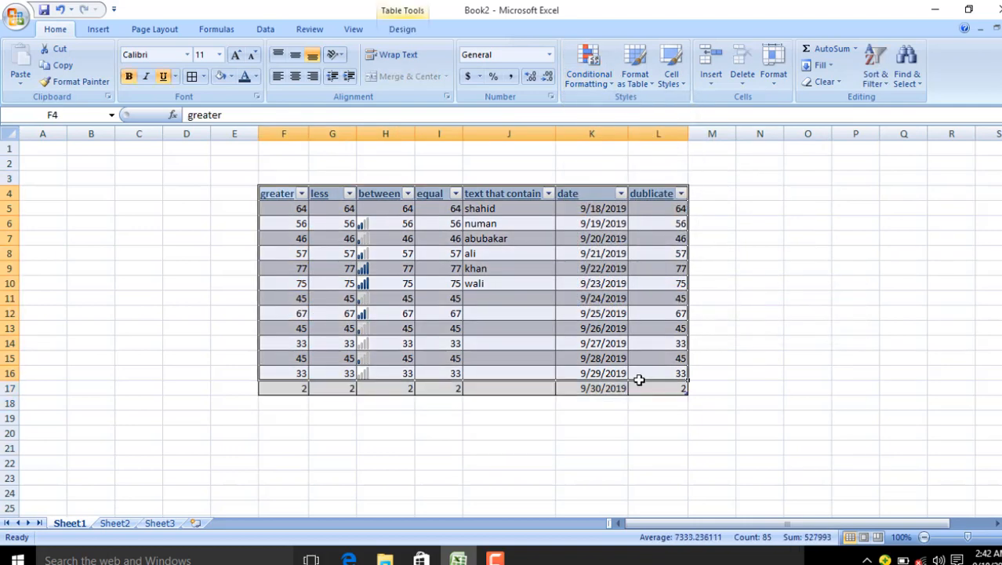
Step: Restyle the table with a Medium purple table style and the 40% - Accent4 cell style
click(625, 72)
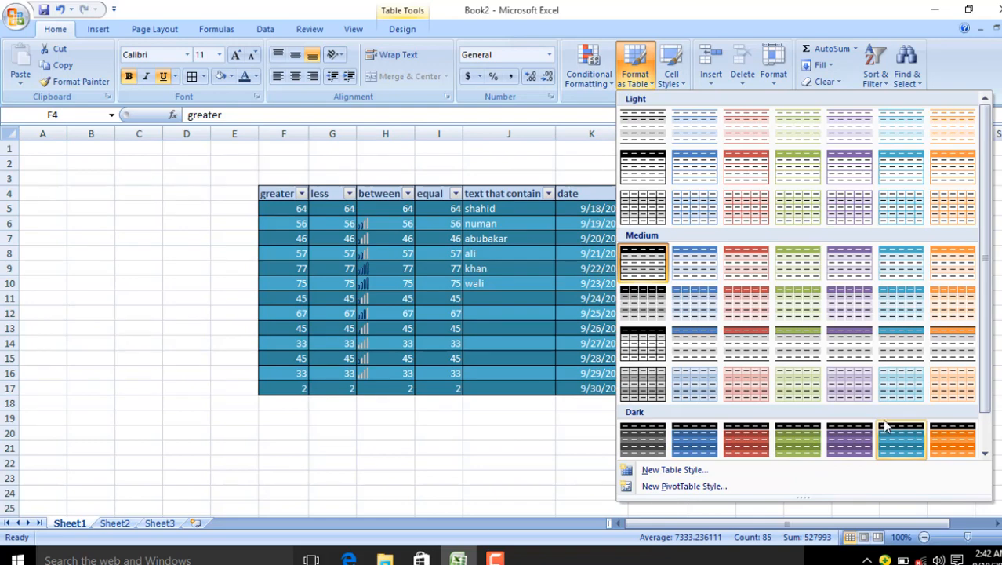
click(856, 376)
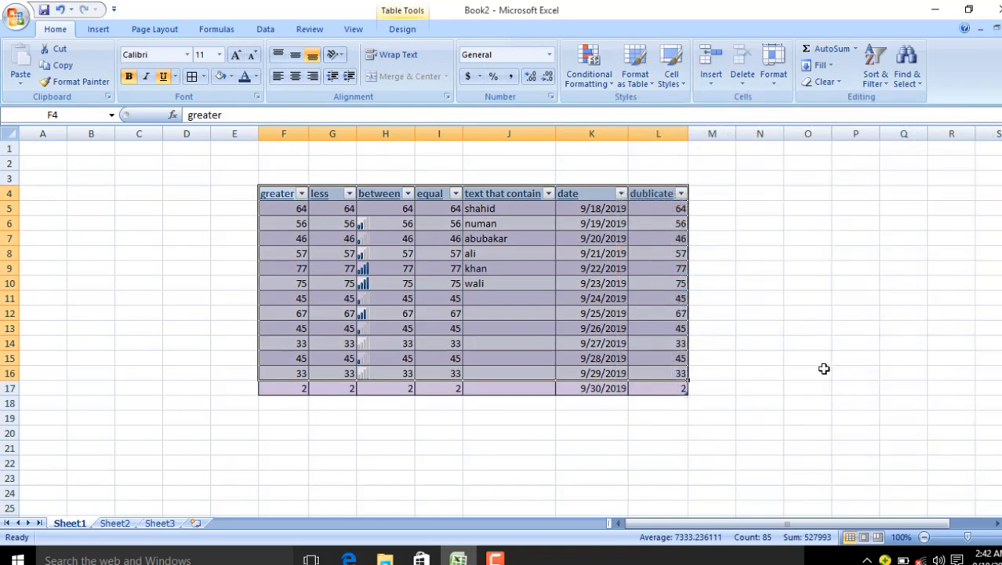
click(681, 81)
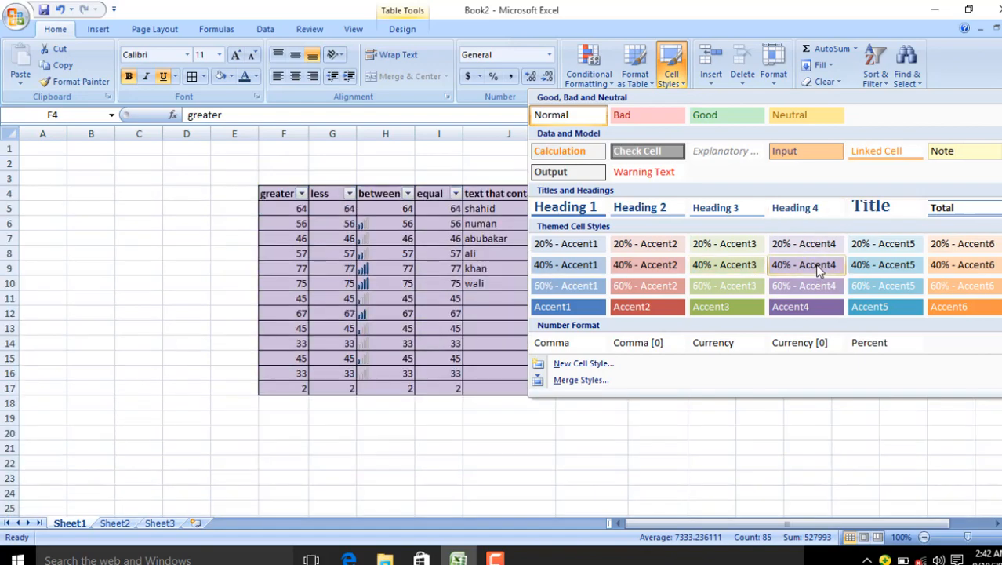
click(815, 263)
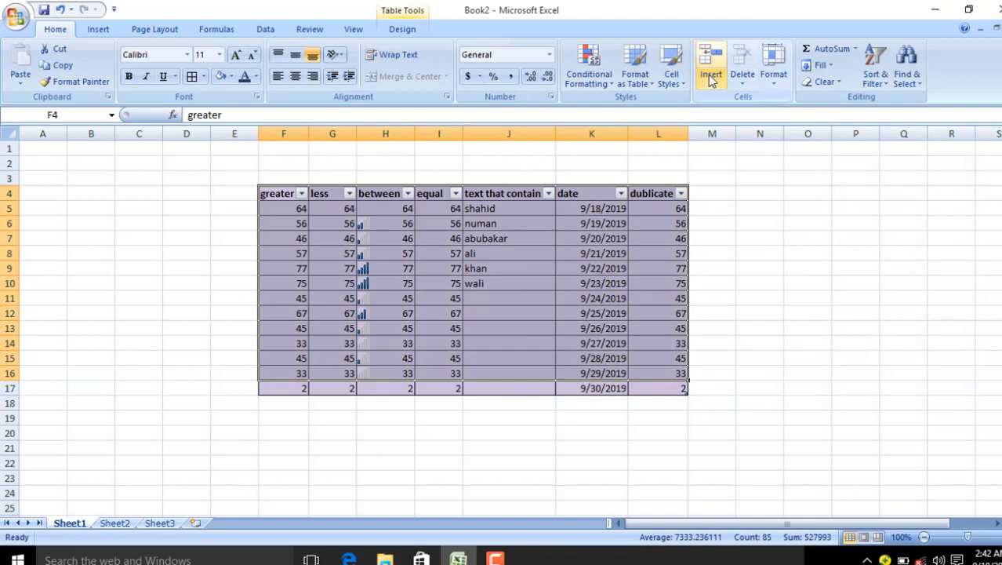
Step: Insert cells beside the table header, shifting cells down
click(711, 79)
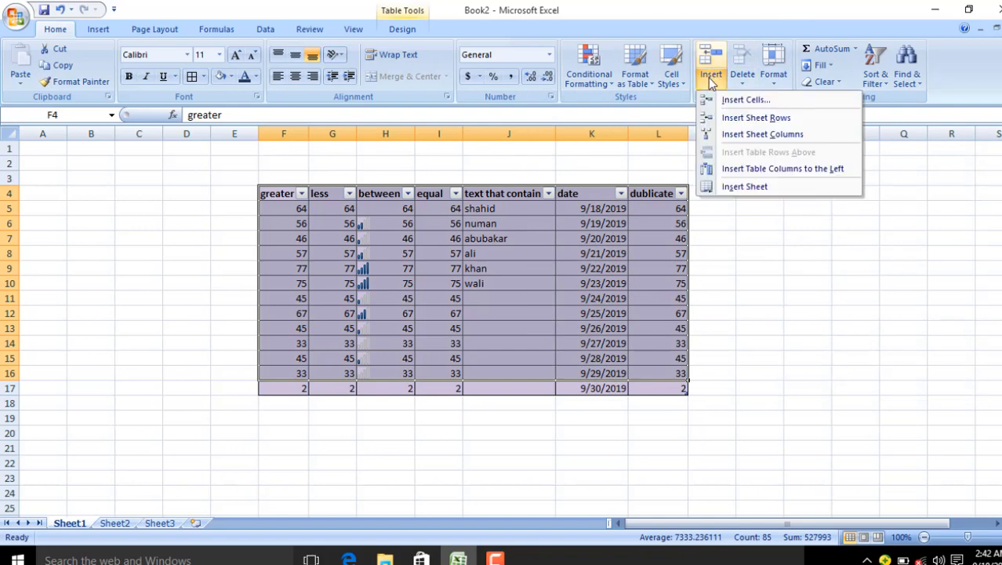
click(711, 79)
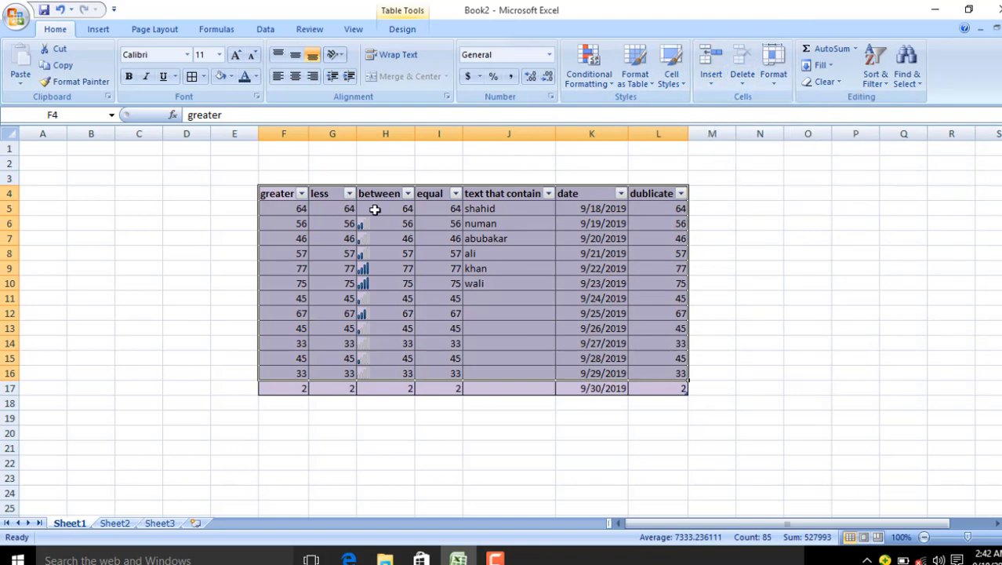
click(407, 235)
click(698, 192)
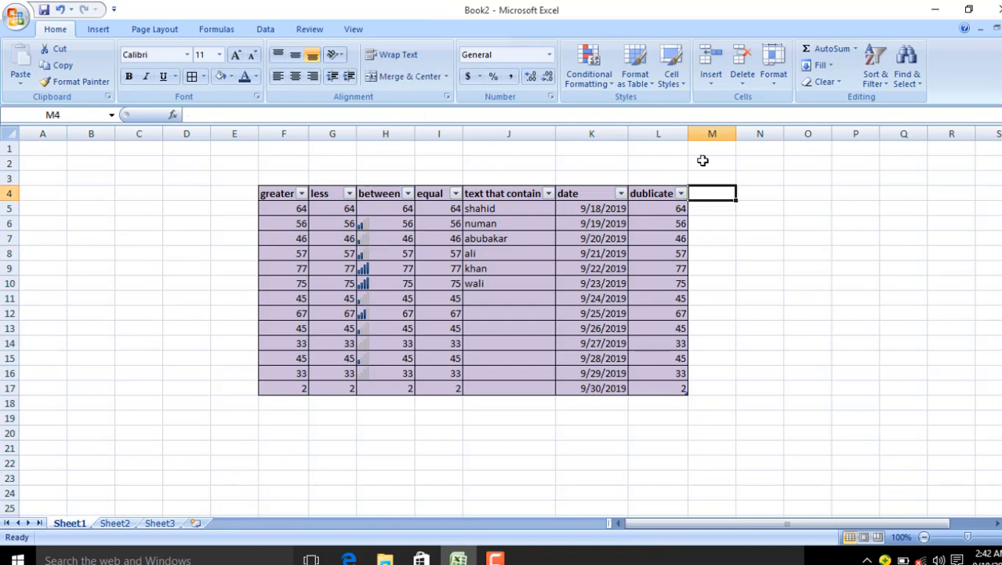
click(710, 78)
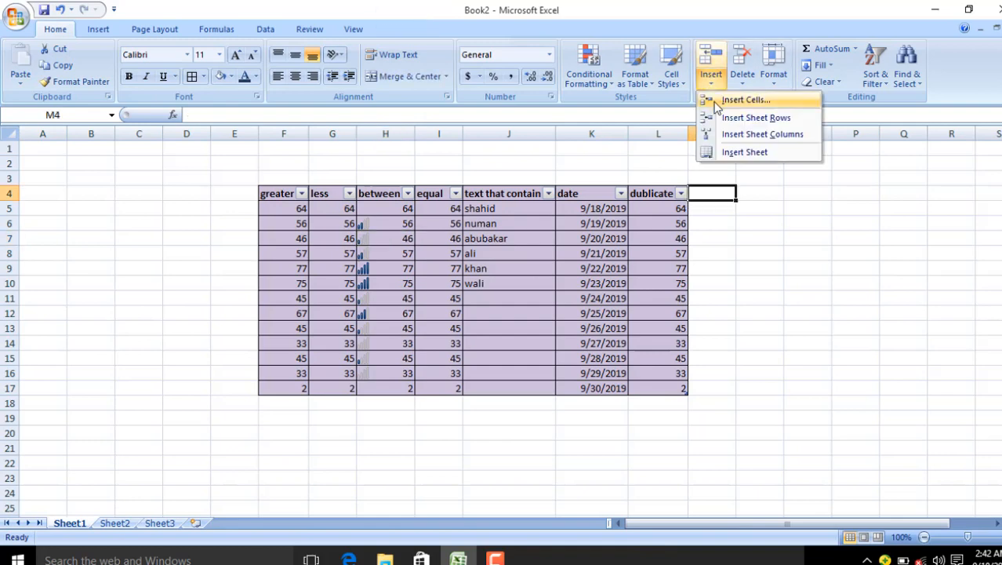
click(722, 103)
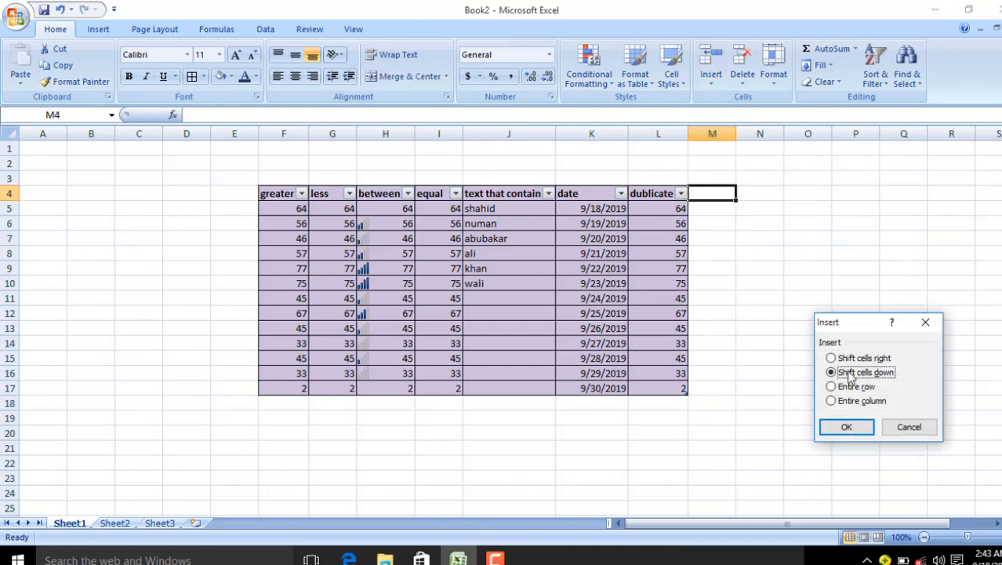
click(857, 430)
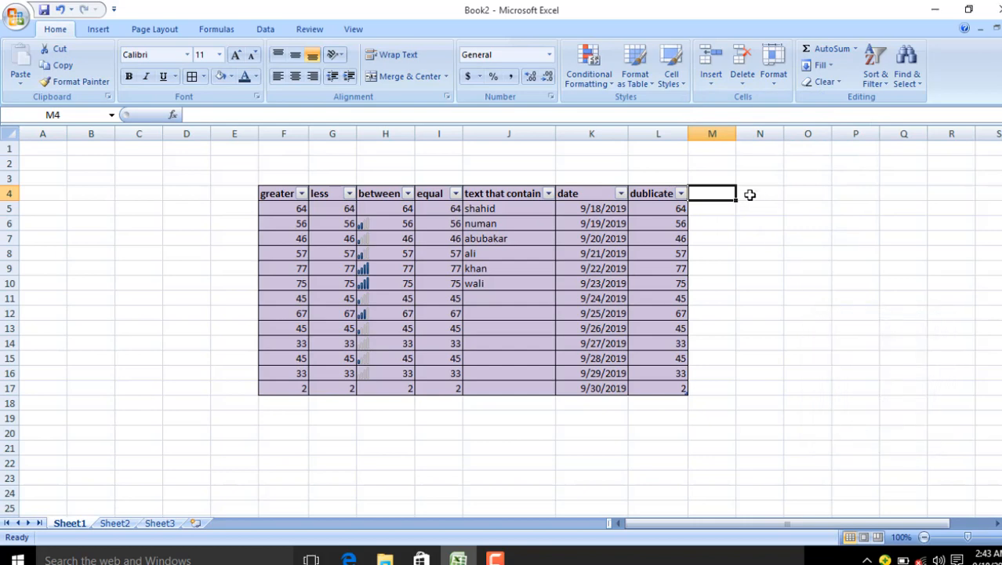
click(704, 208)
Step: Insert a blank table row above shahid
click(592, 222)
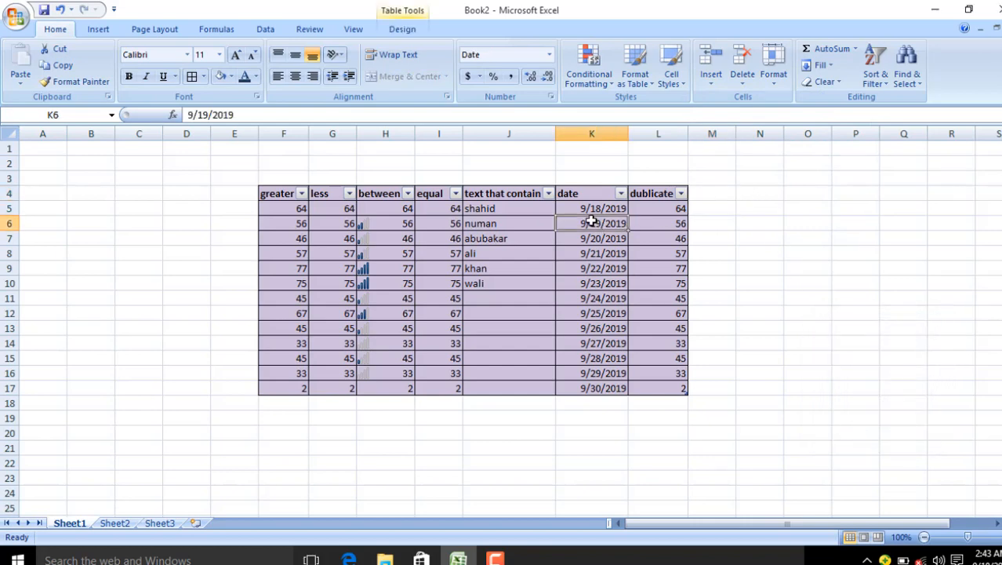
click(506, 209)
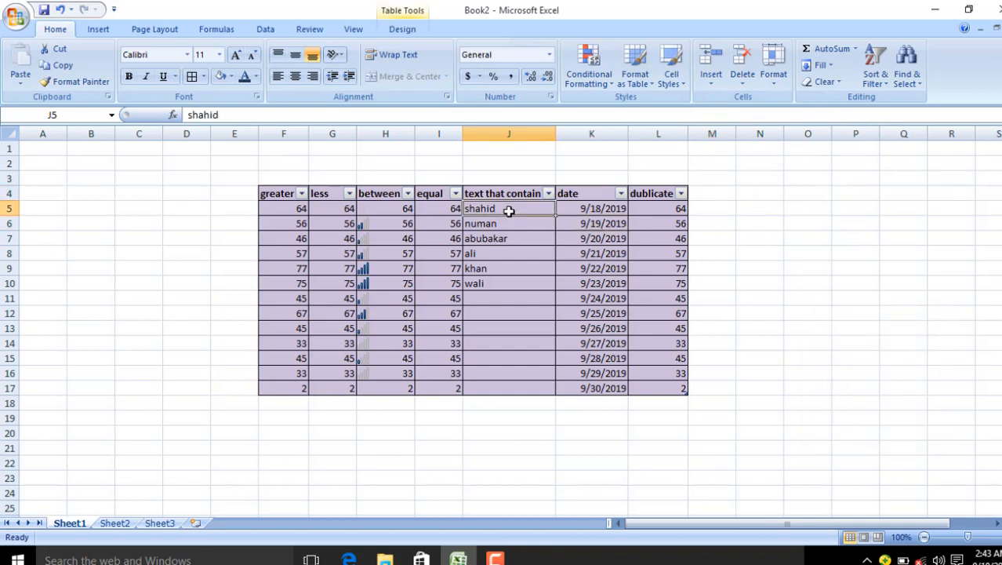
click(711, 79)
click(741, 100)
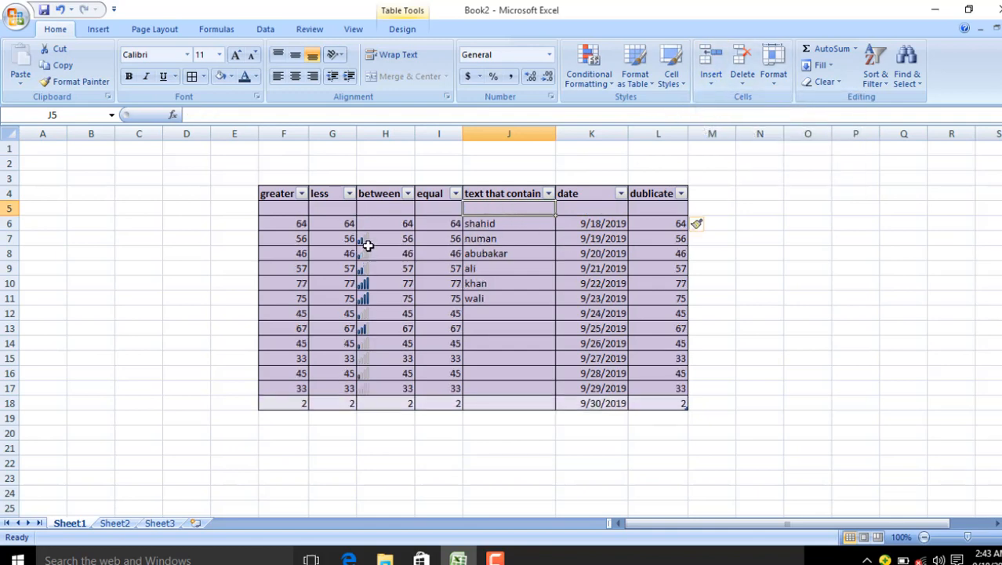
key(ctrl+z)
click(712, 88)
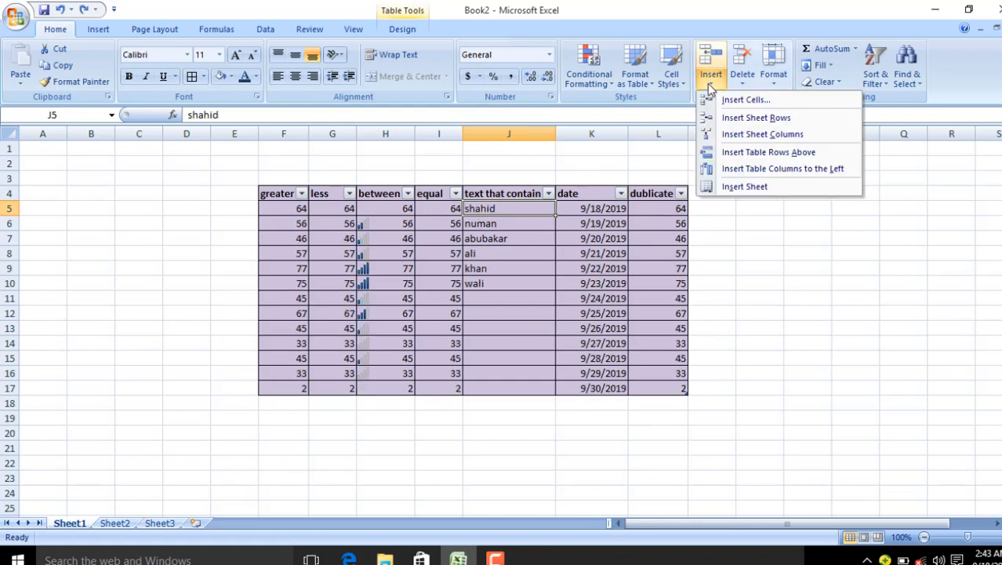
click(713, 105)
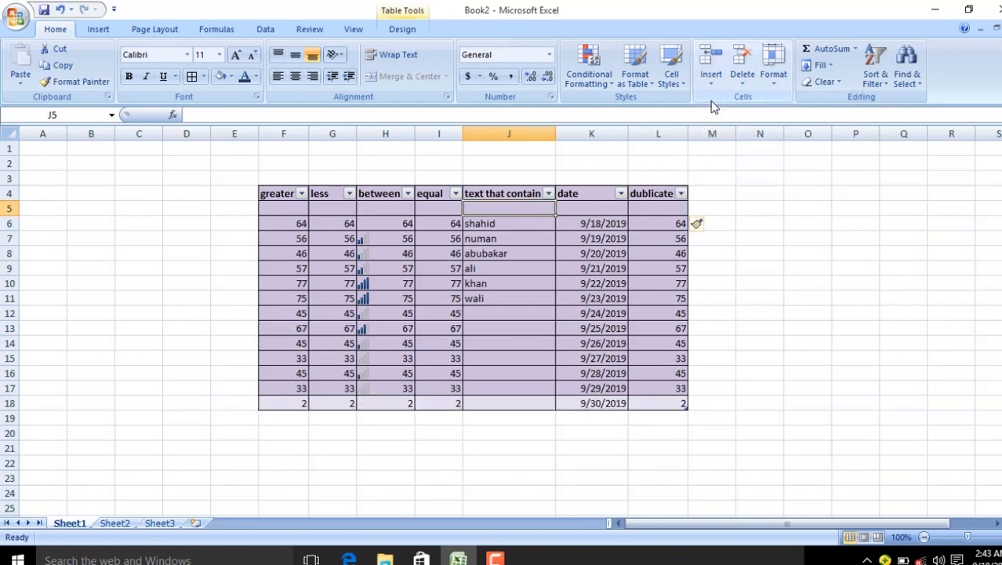
Step: Insert a blank sheet row above numan, after undoing an accidental cell move
click(673, 198)
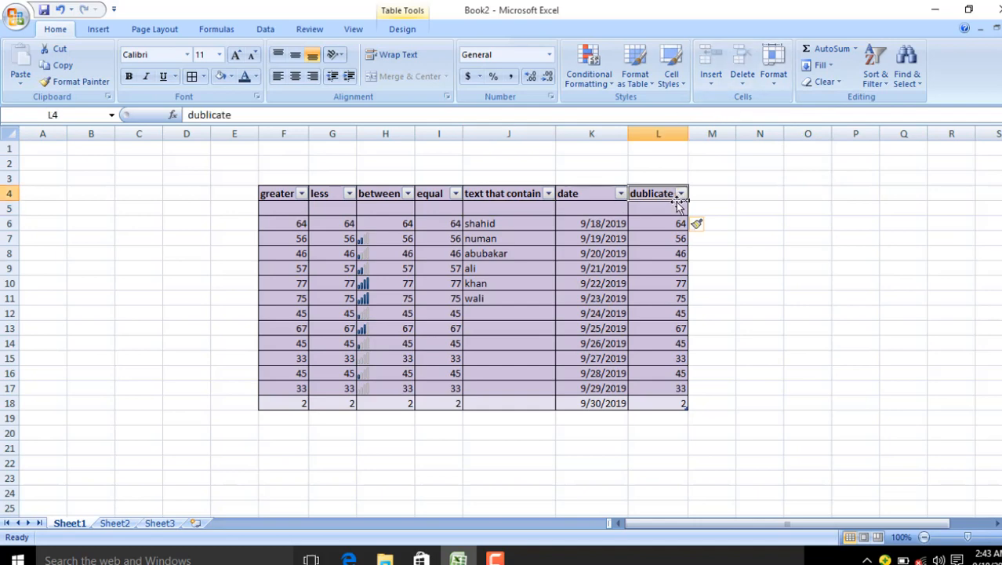
click(641, 208)
drag(629, 209, 447, 210)
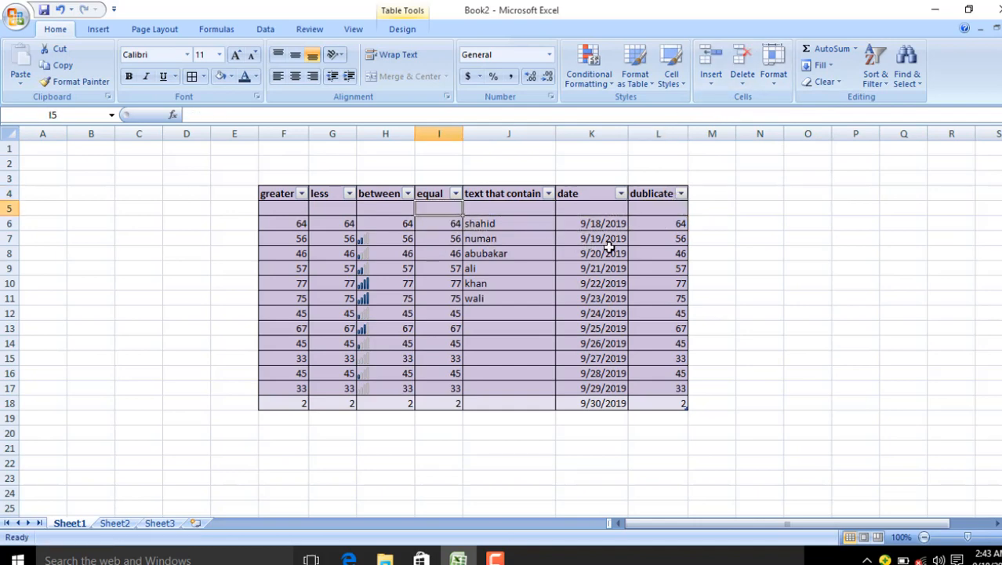
key(ctrl+z)
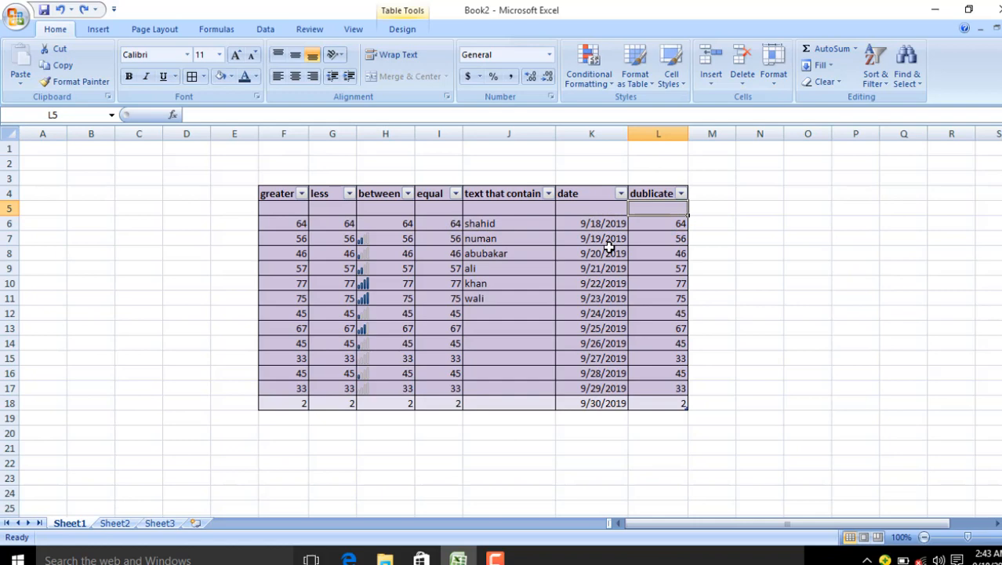
click(489, 209)
click(489, 239)
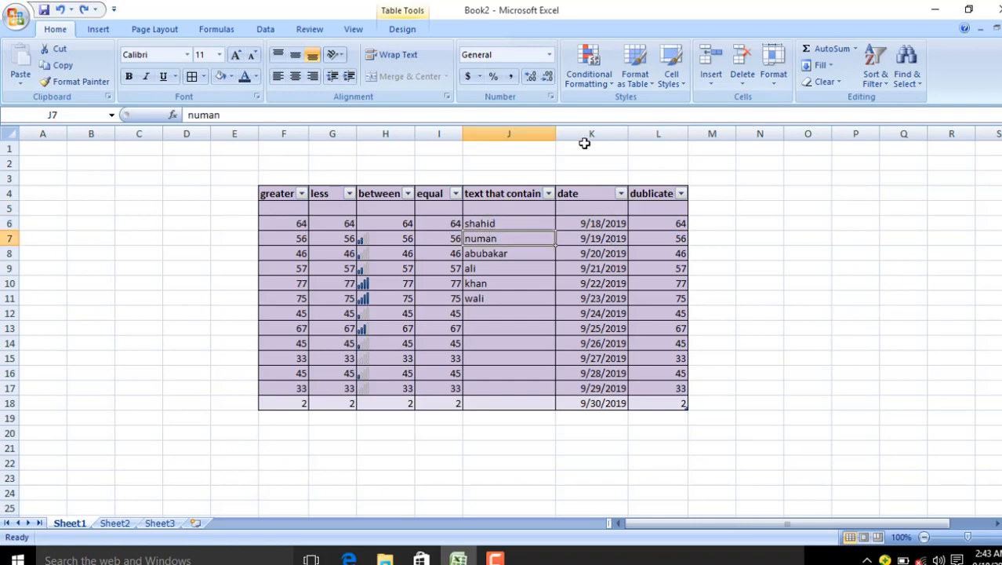
click(721, 82)
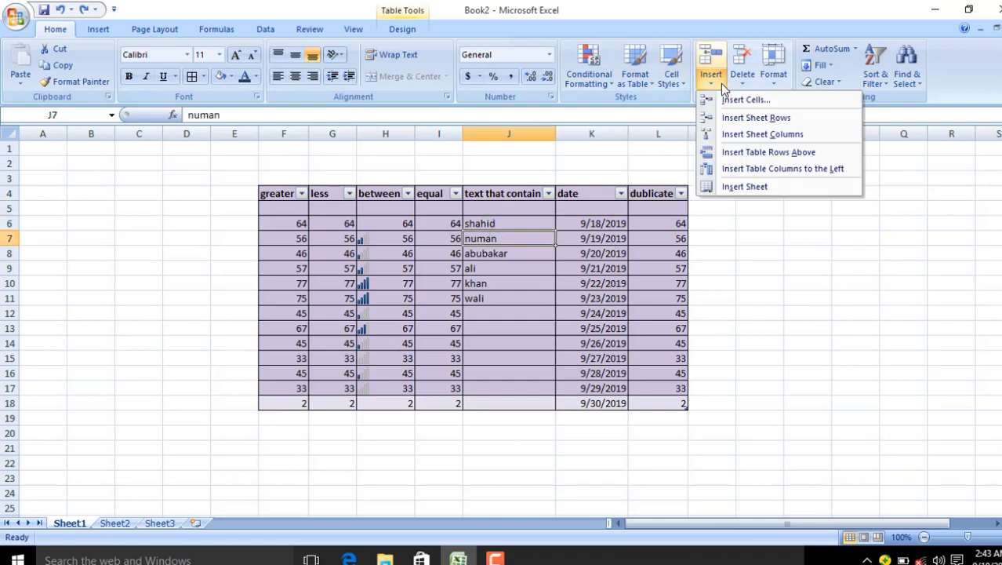
click(754, 117)
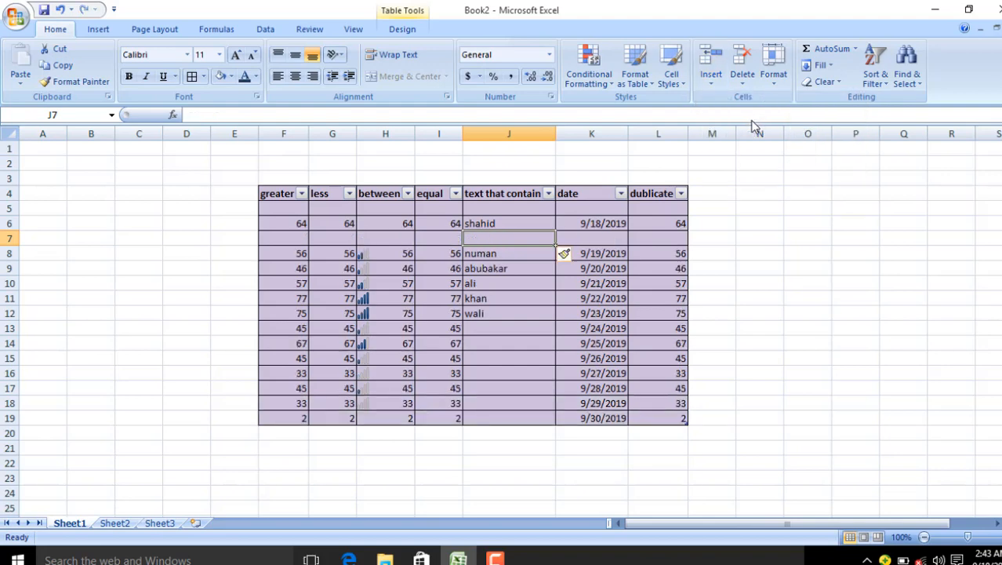
Step: Insert a blank table row above abubakar, undoing a stray column insert first
click(487, 264)
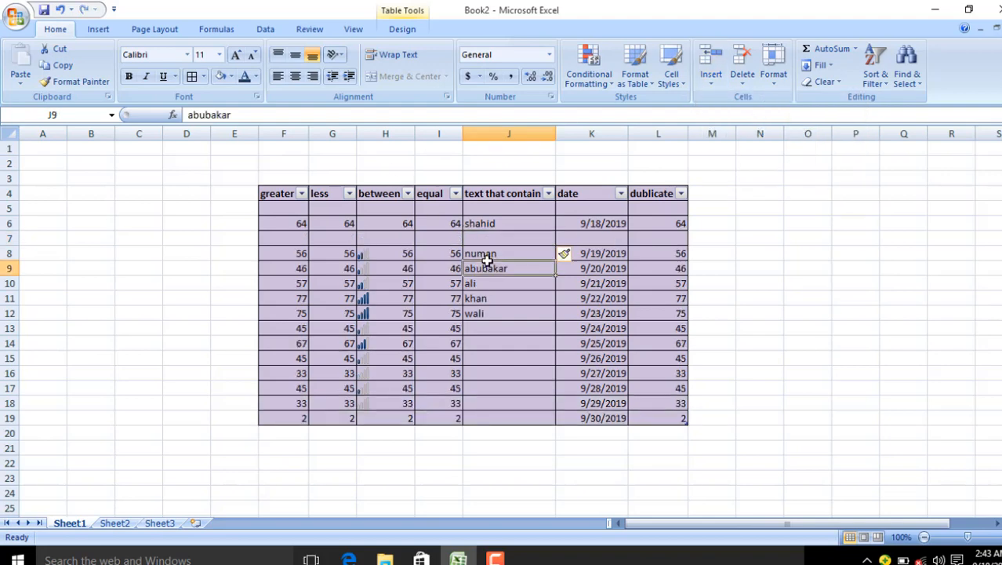
click(705, 82)
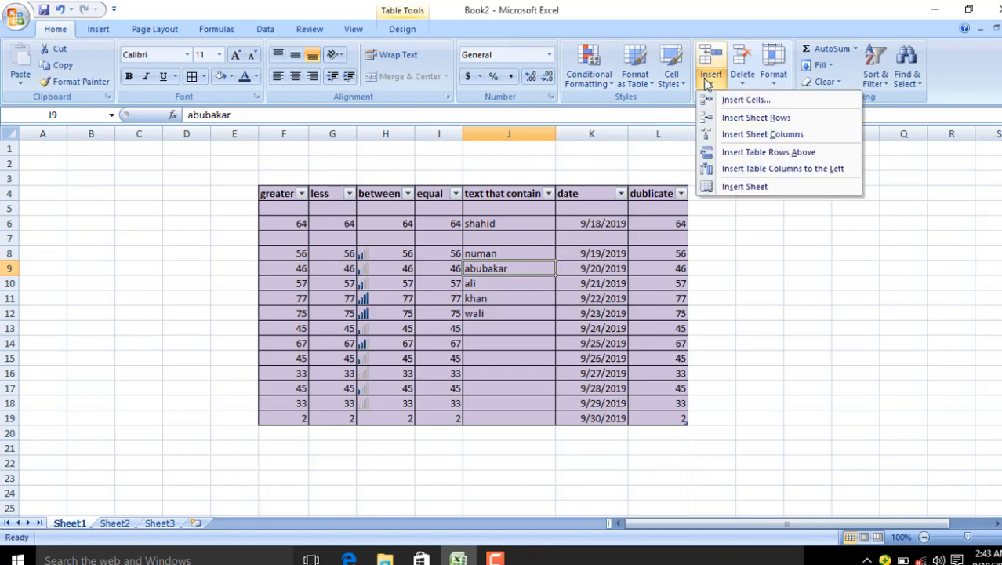
click(727, 135)
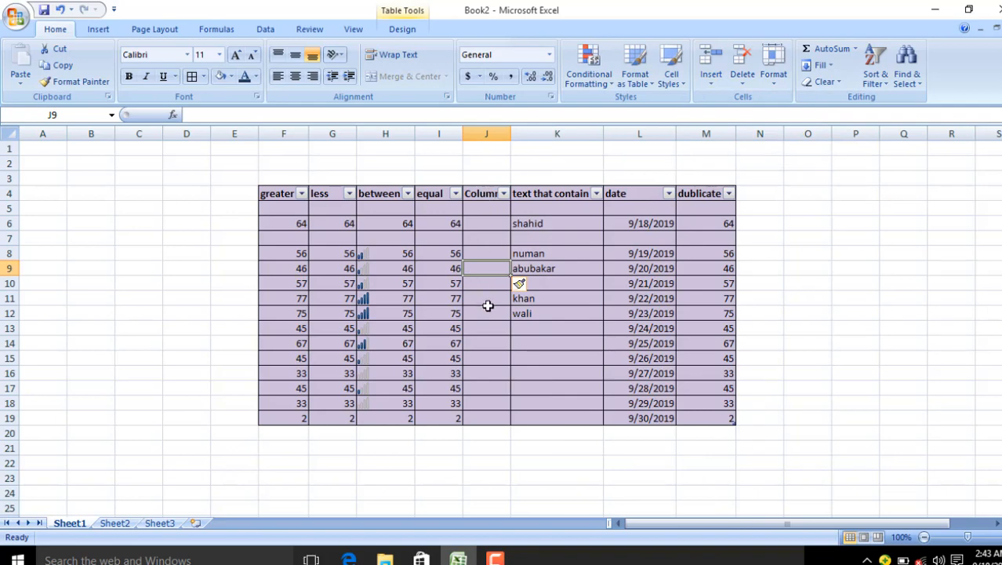
key(ctrl+z)
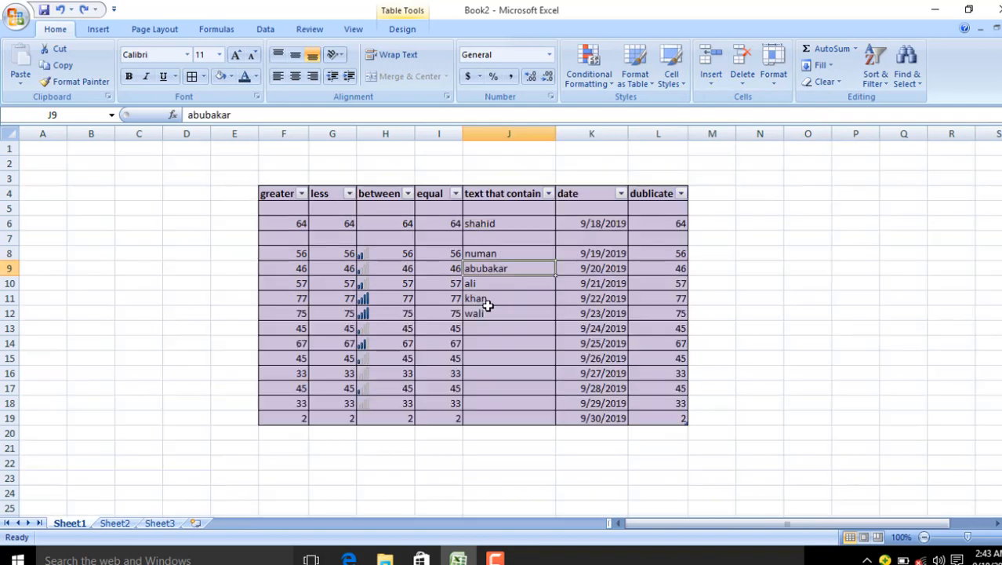
click(710, 82)
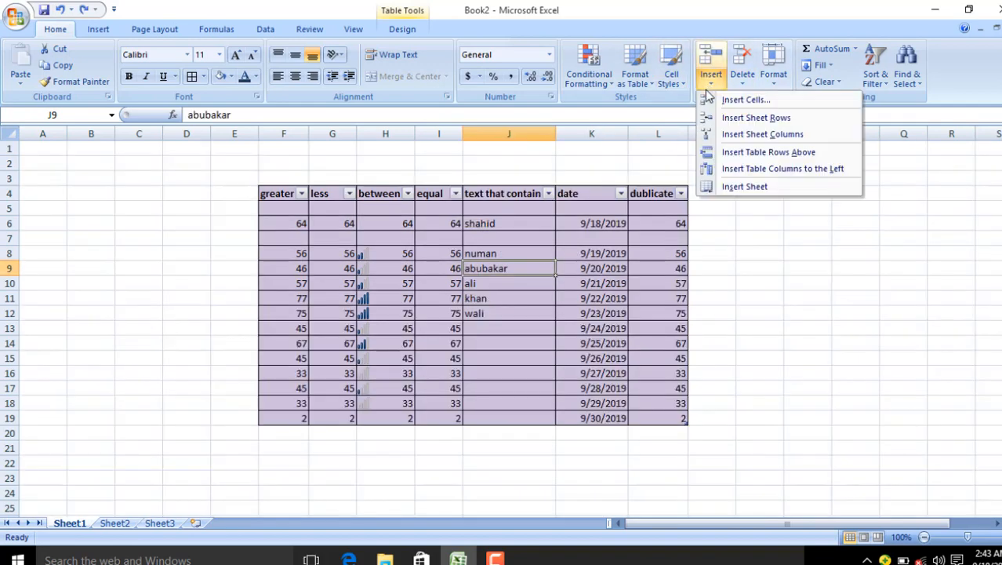
click(711, 152)
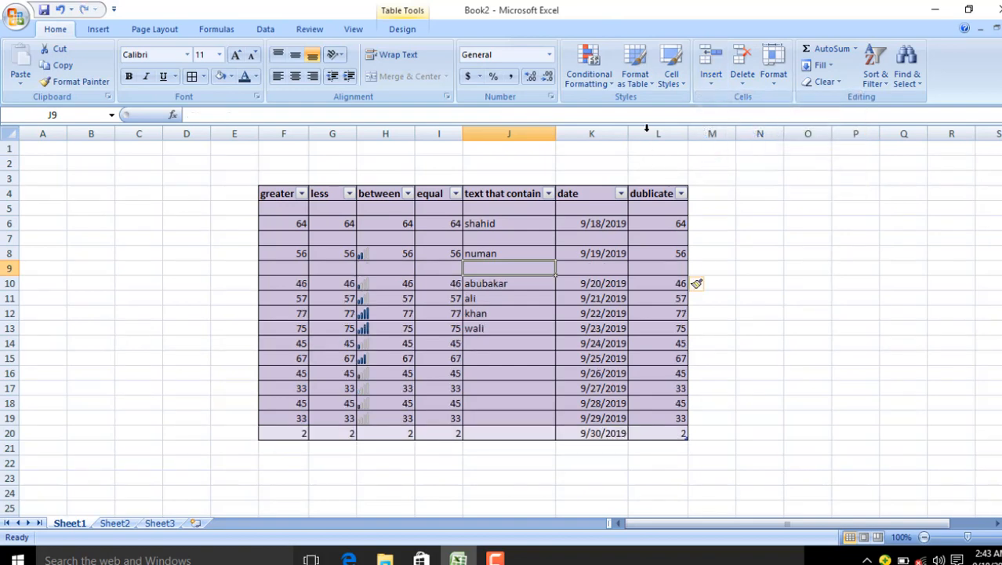
Step: Select the blank cells J9:L9, then the wali cell
click(710, 78)
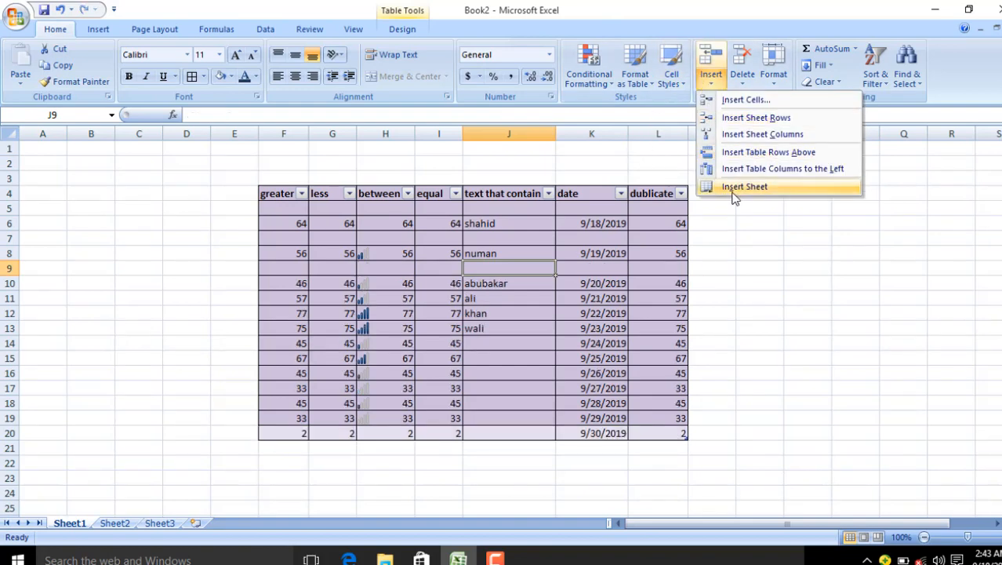
click(641, 261)
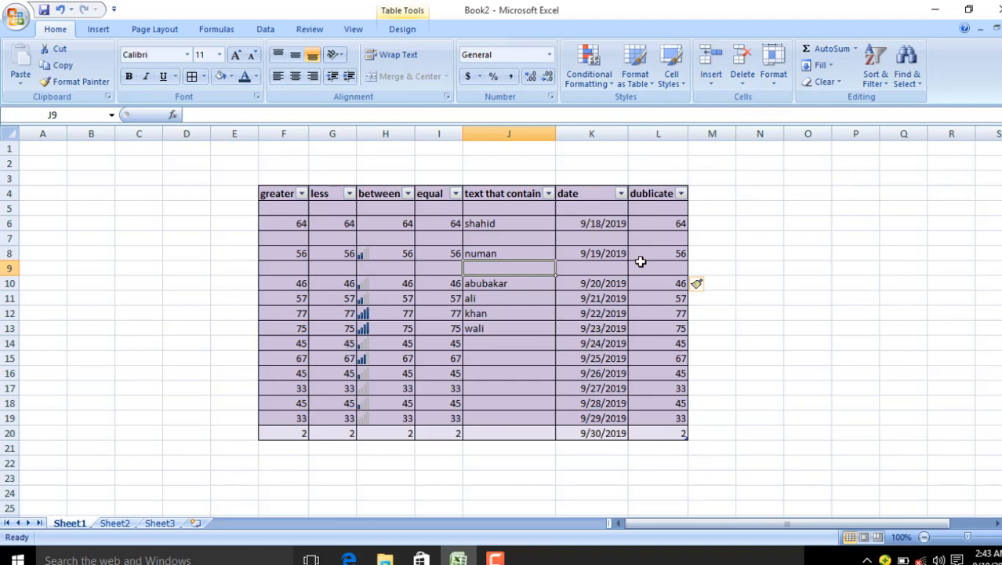
drag(642, 261, 541, 264)
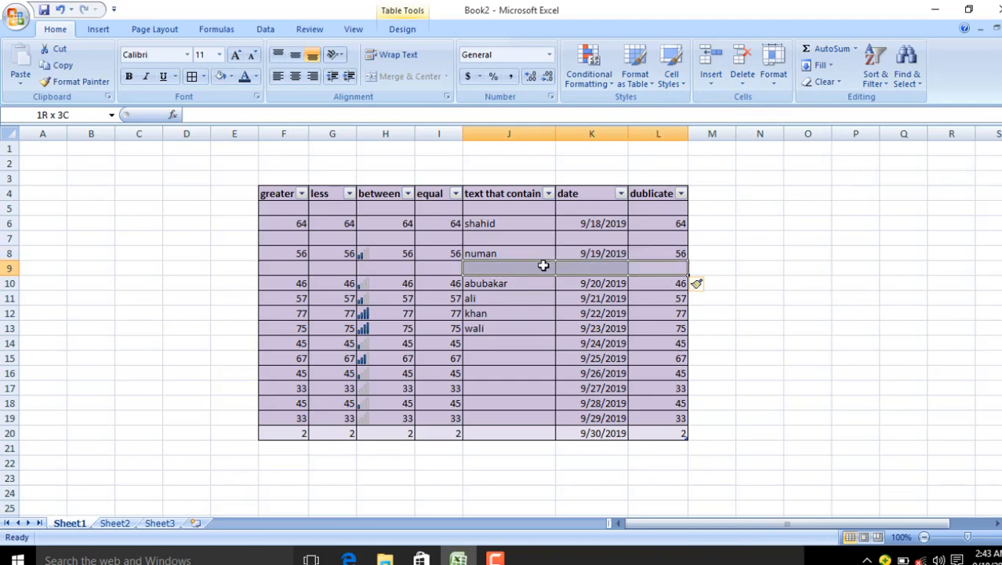
click(491, 321)
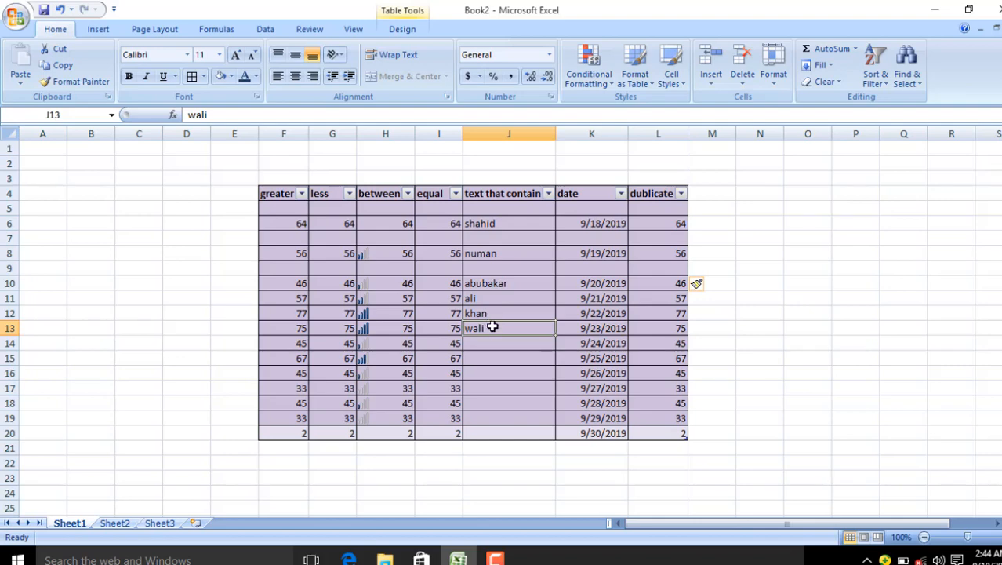
Step: Insert a blank table row above wali from the right-click menu
right_click(492, 327)
mouse_move(572, 149)
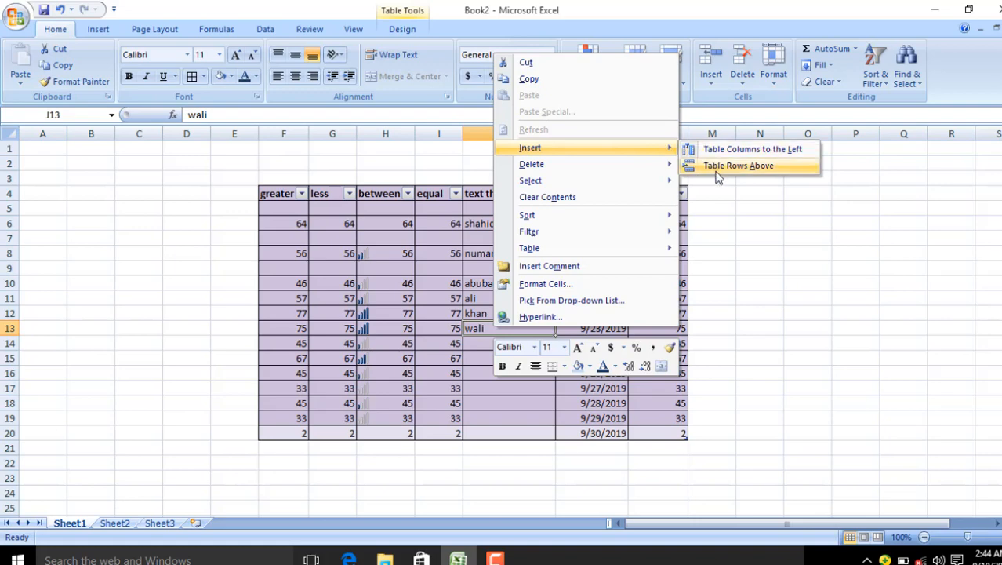
click(717, 166)
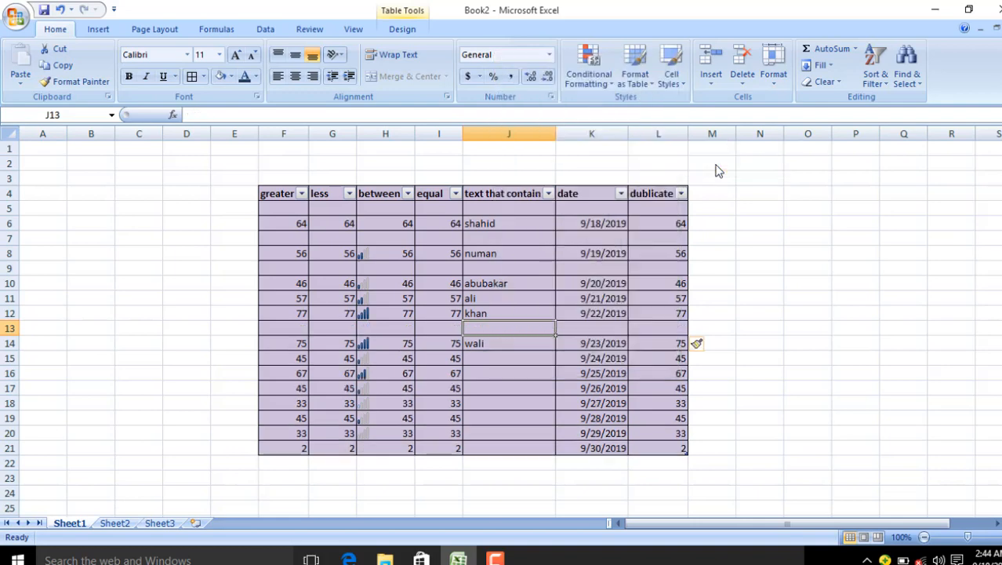
click(494, 359)
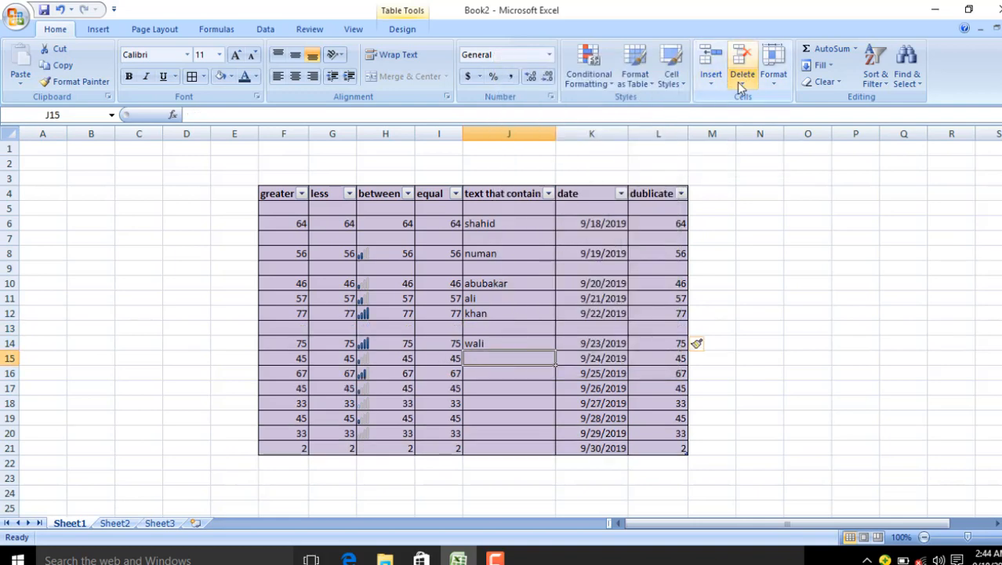
Step: Delete the blank row above shahid, then bring up the Delete options for K6
click(591, 207)
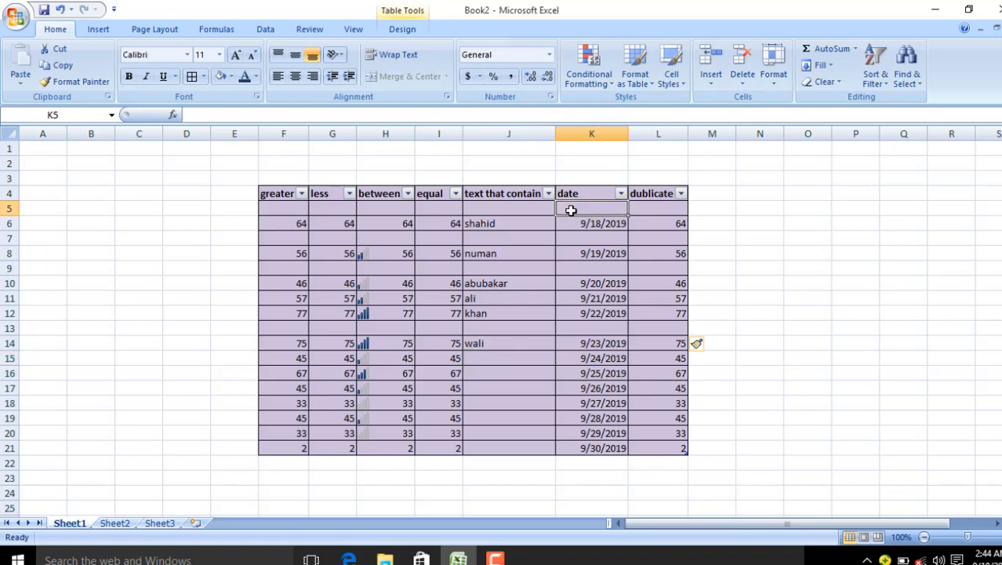
click(743, 82)
click(778, 100)
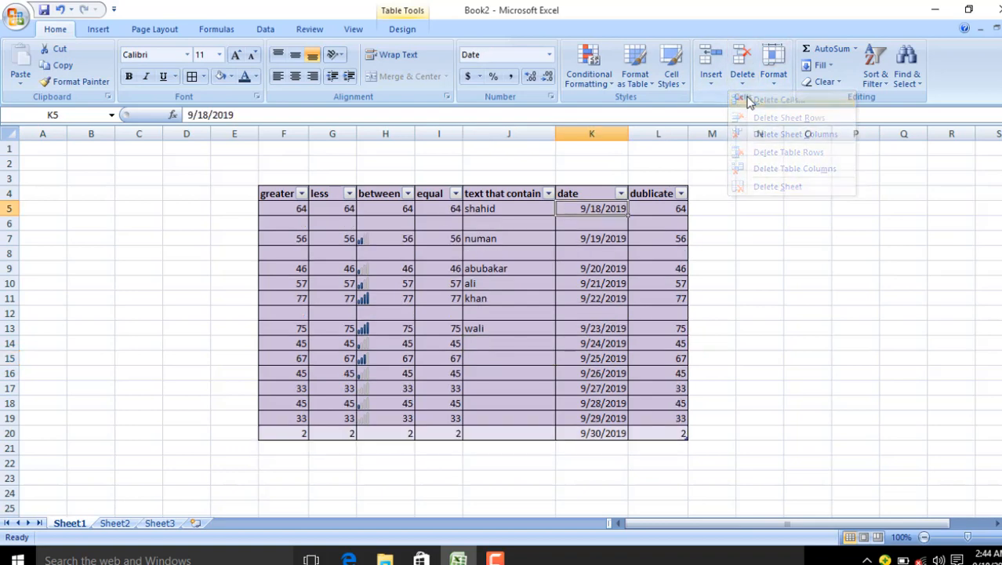
click(587, 220)
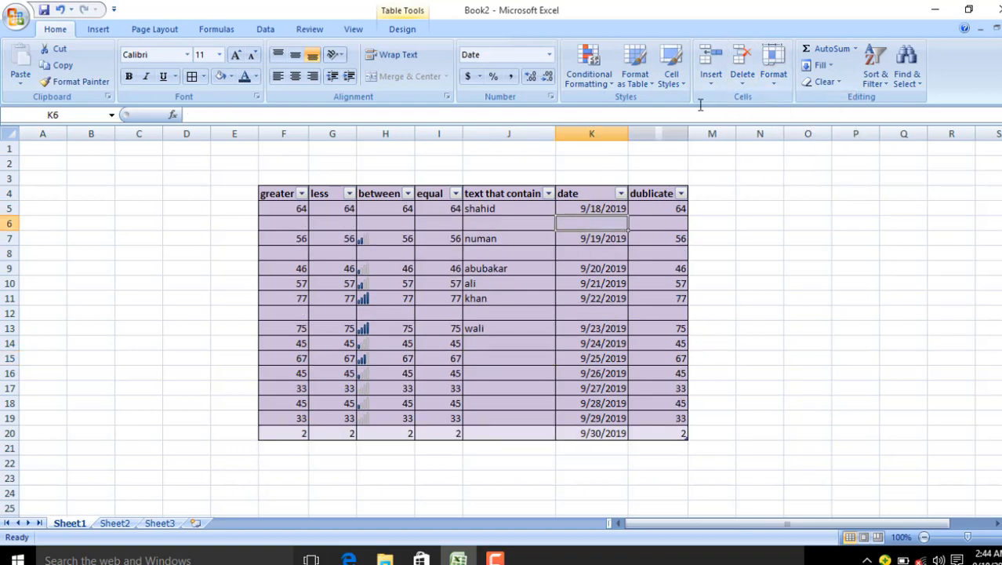
click(743, 79)
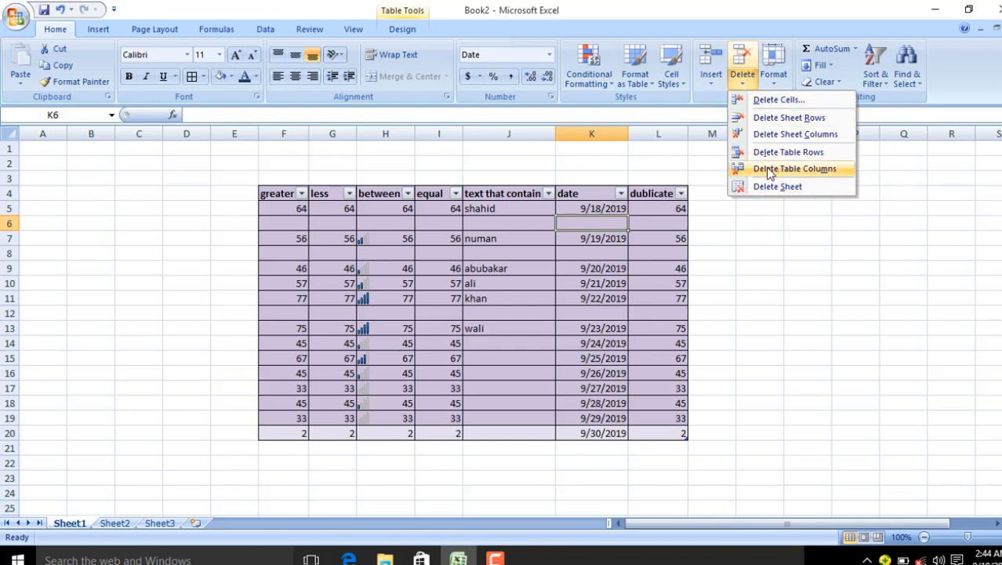
click(773, 79)
click(773, 83)
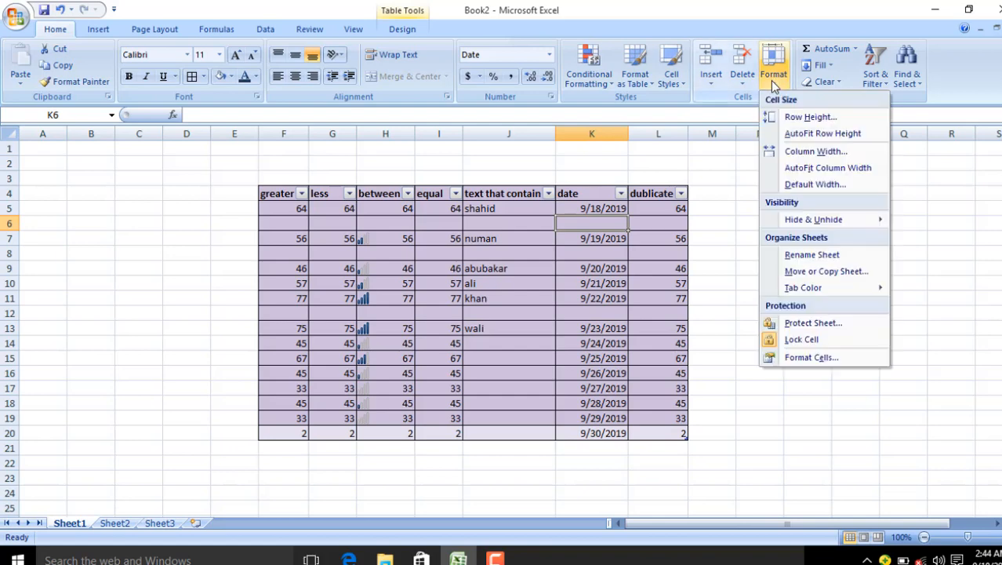
click(702, 180)
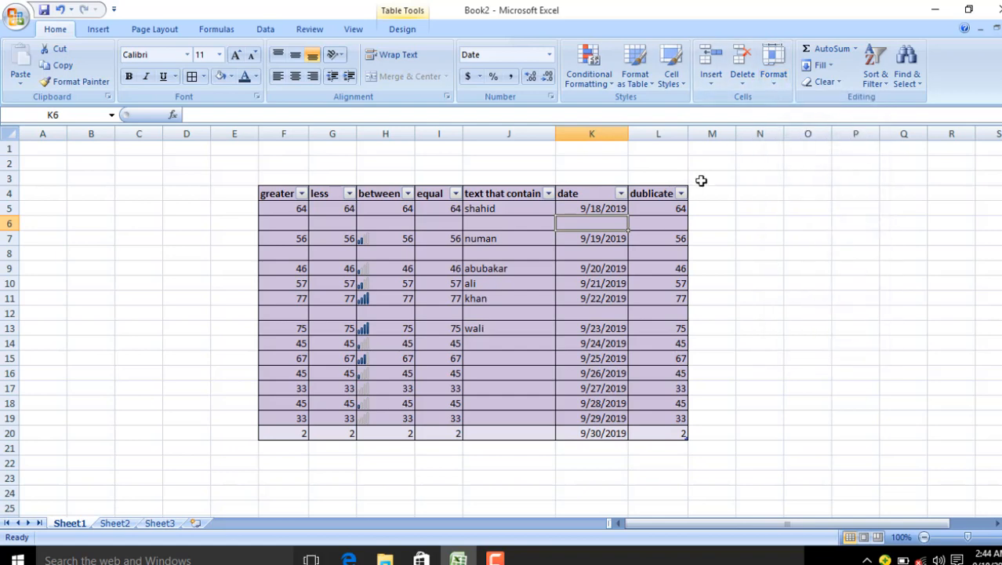
click(715, 164)
click(775, 78)
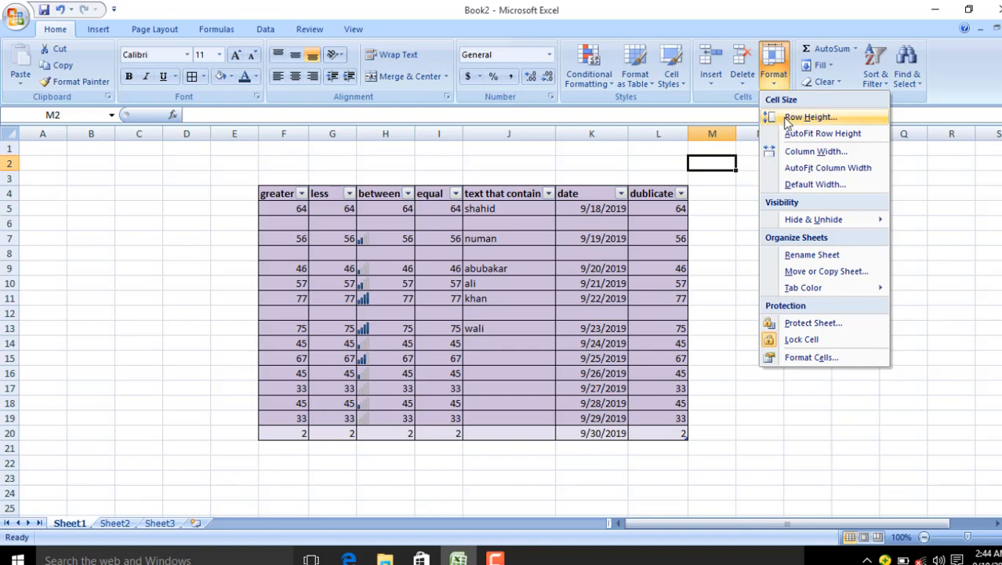
click(787, 119)
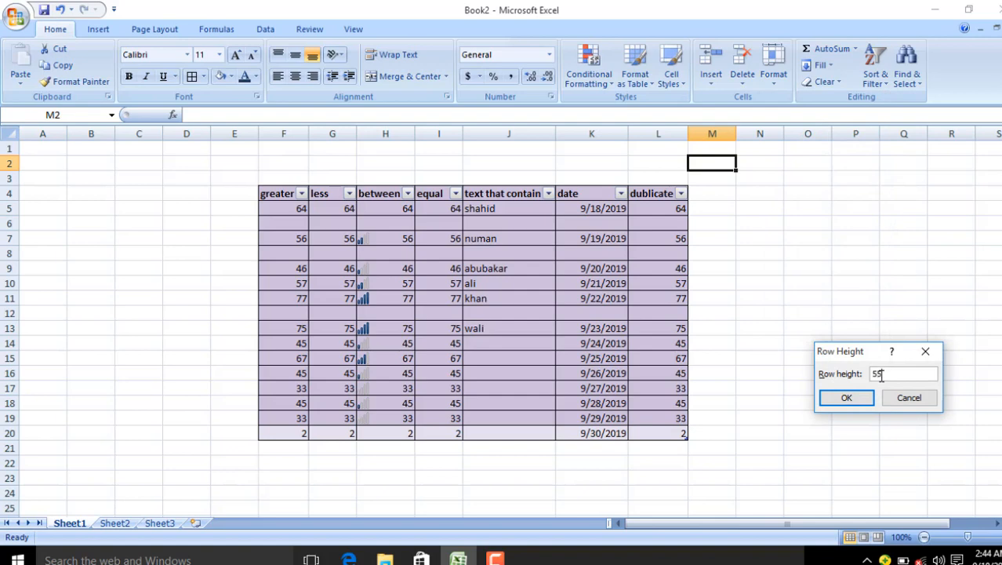
click(859, 402)
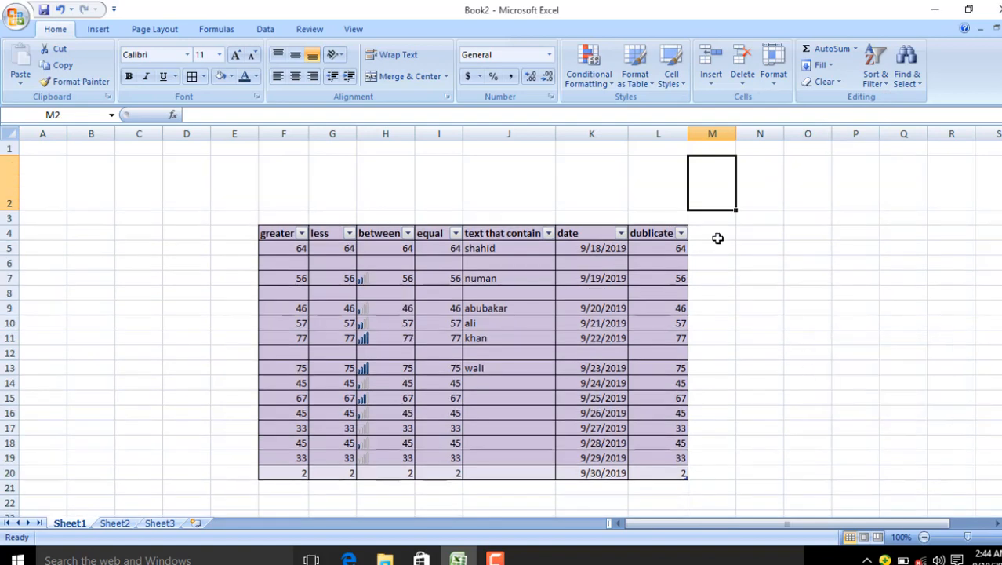
click(714, 77)
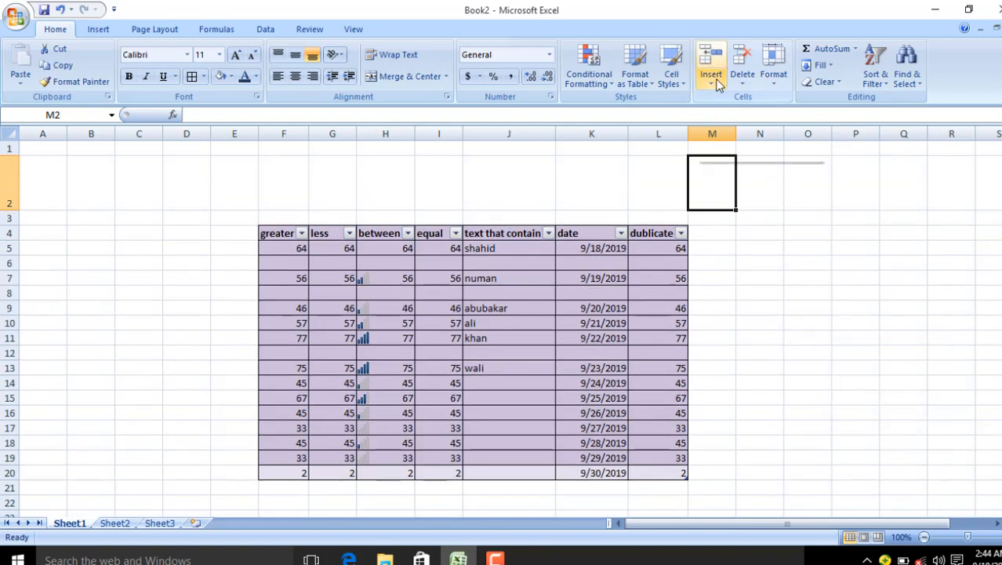
click(775, 72)
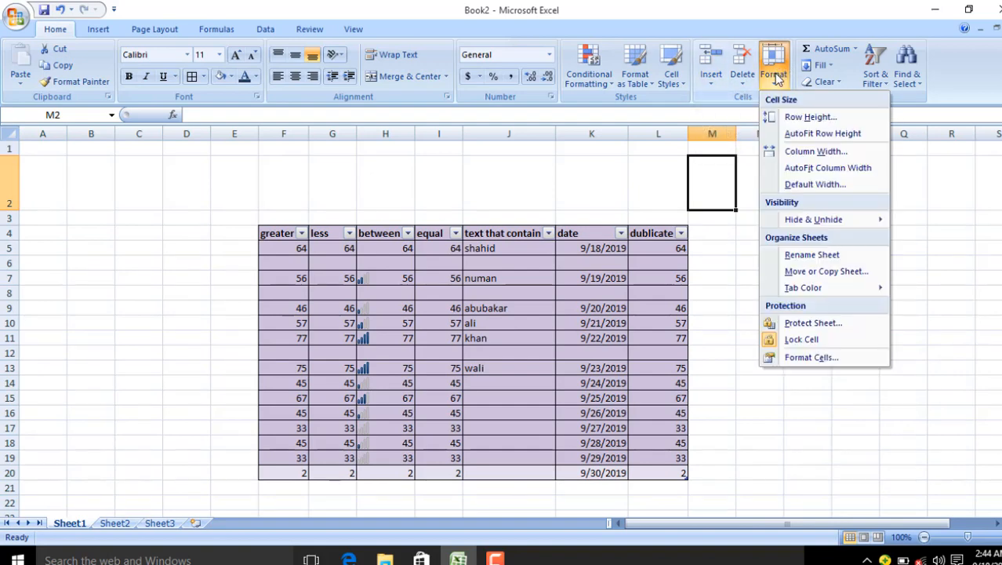
click(793, 134)
click(774, 74)
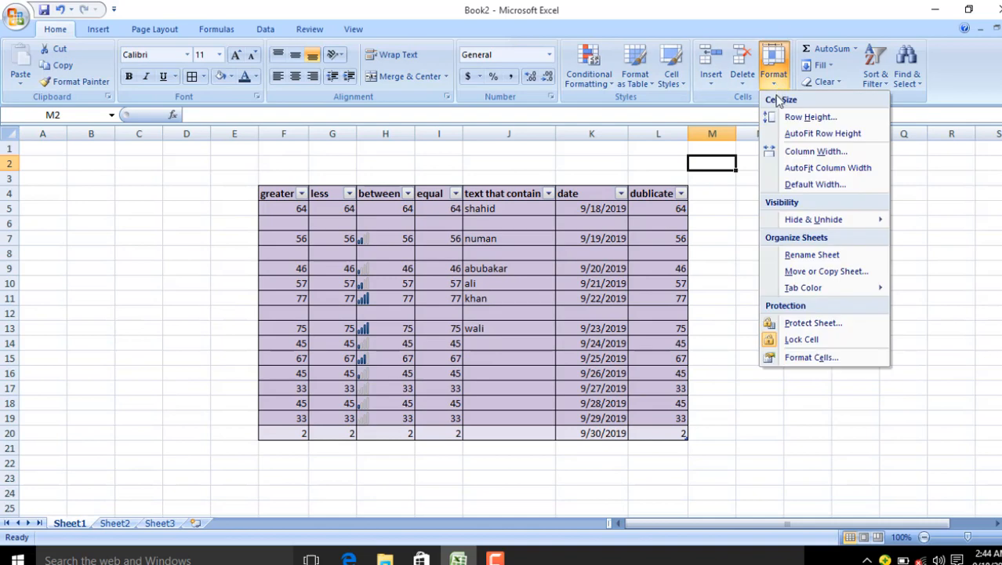
click(800, 185)
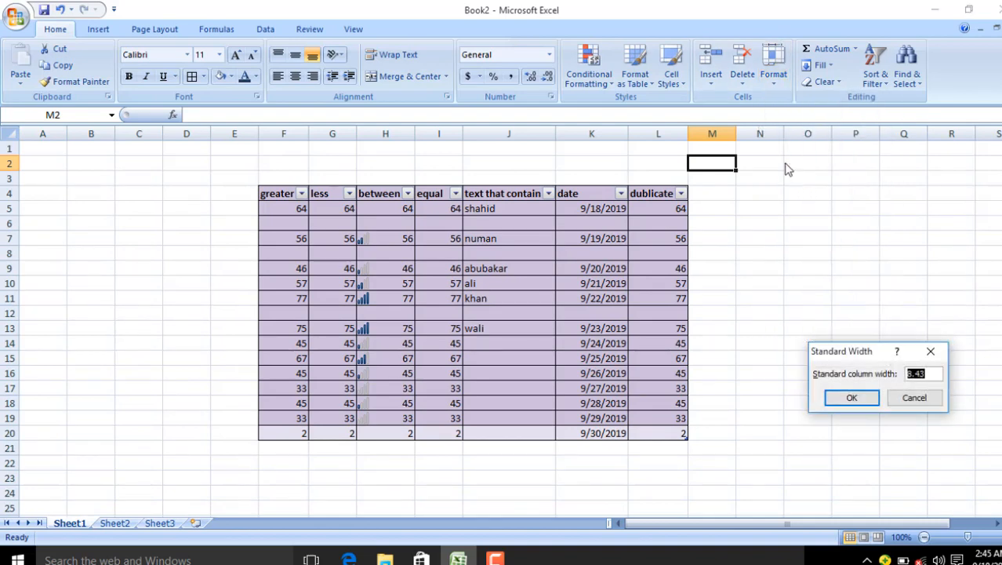
click(851, 399)
click(774, 74)
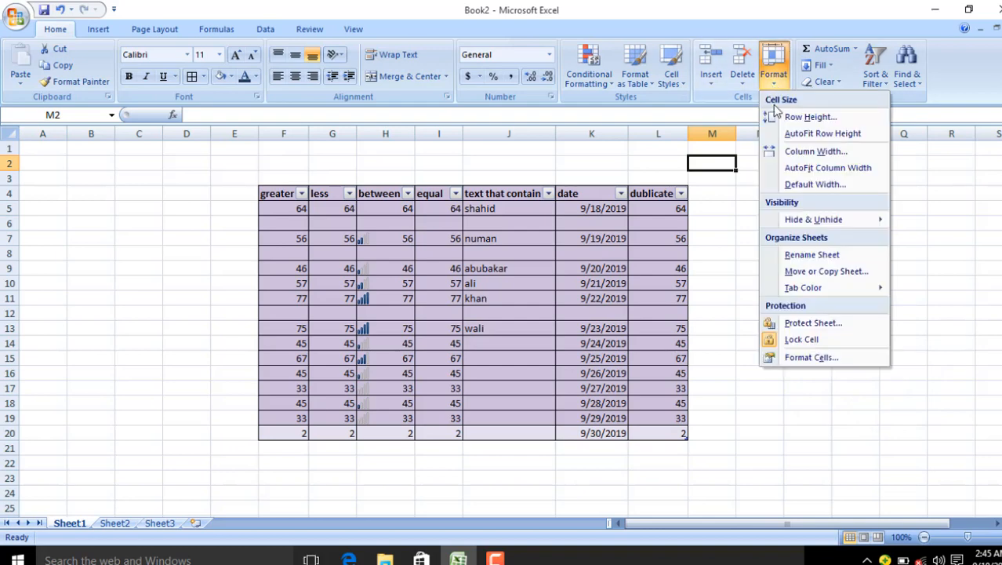
click(601, 349)
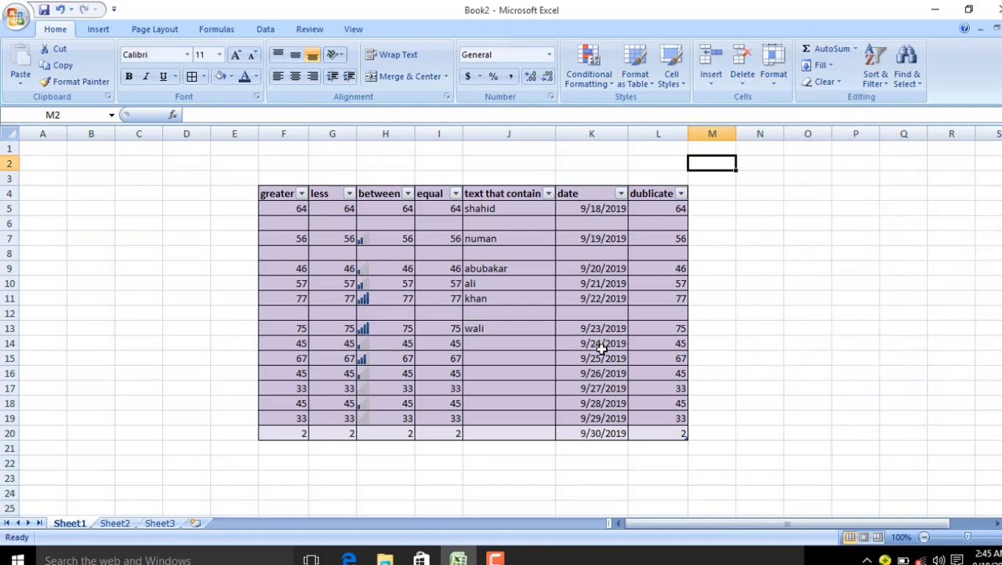
click(298, 208)
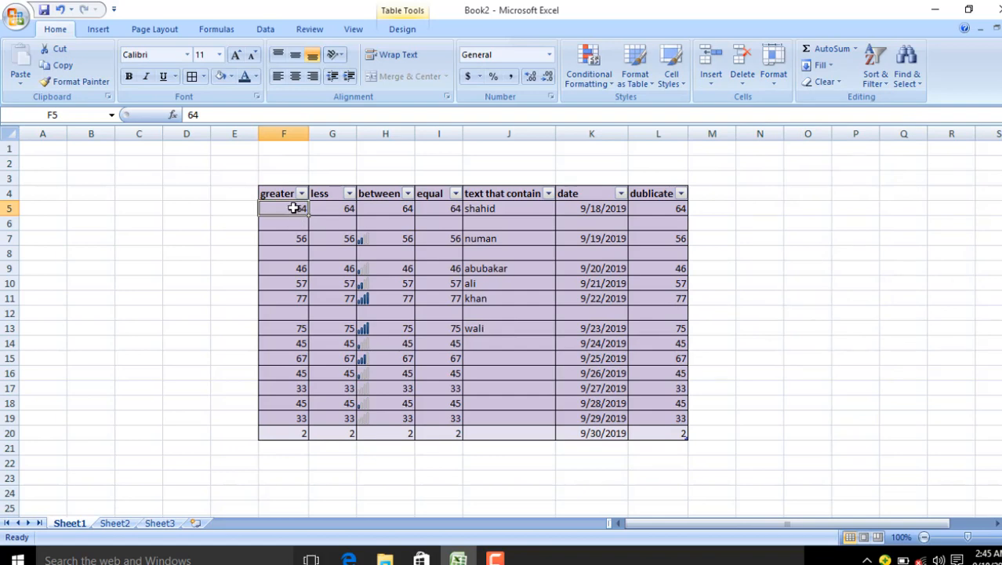
click(287, 200)
click(283, 189)
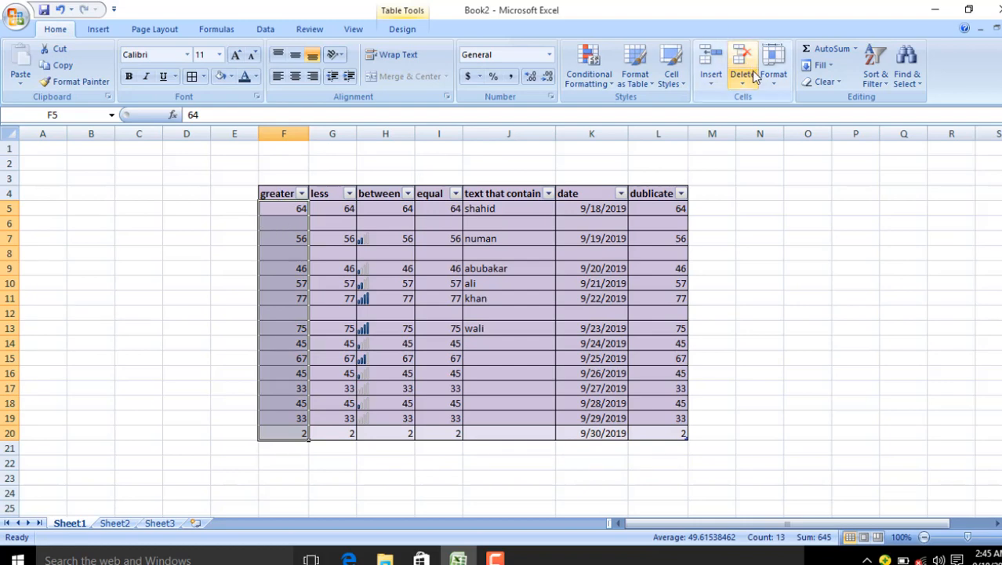
click(779, 78)
mouse_move(851, 218)
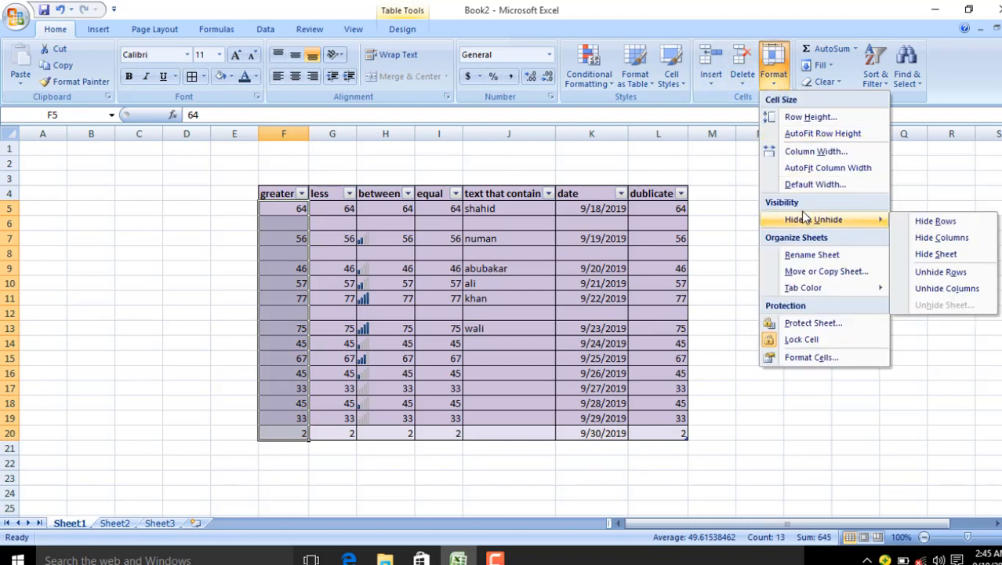
click(922, 240)
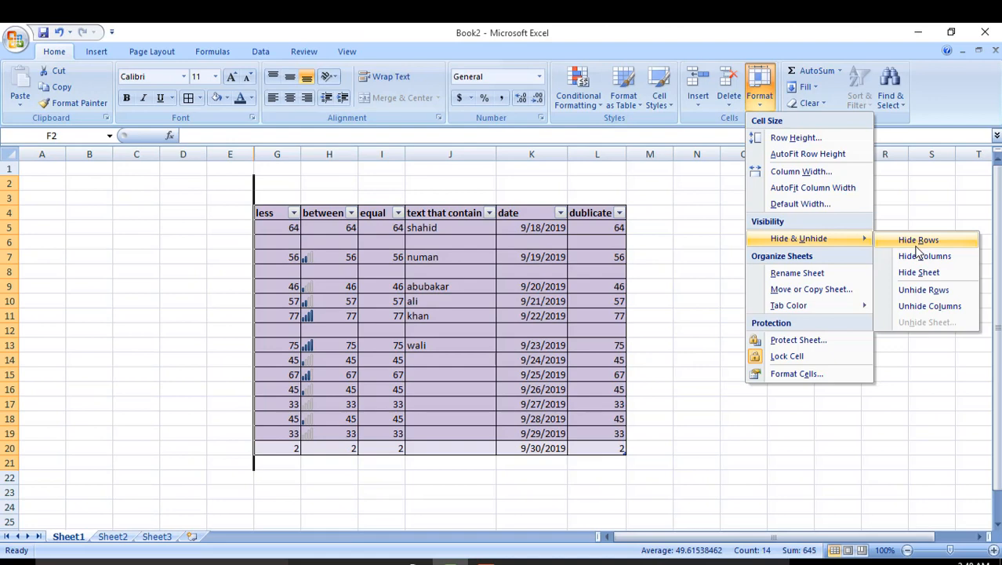
click(926, 307)
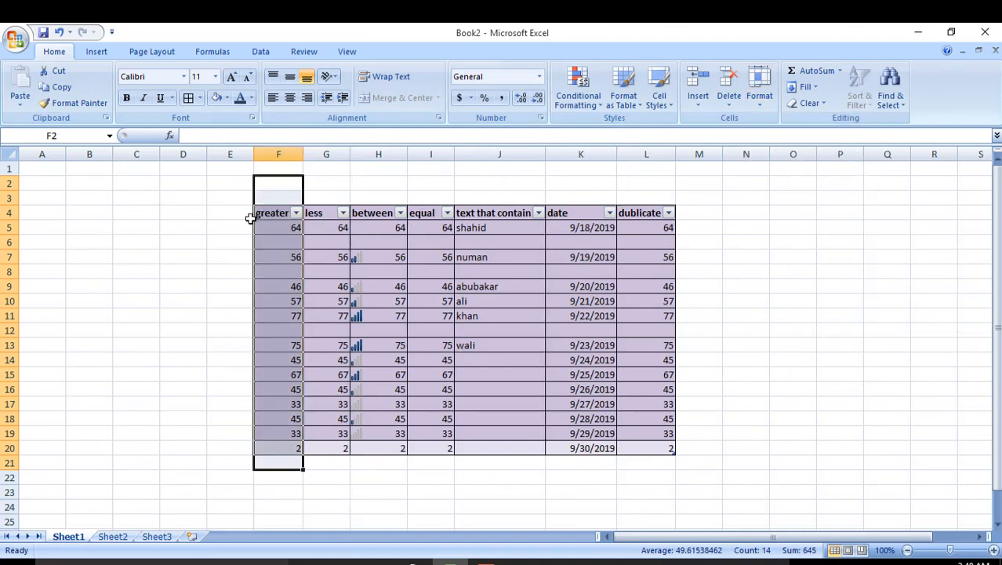
click(326, 241)
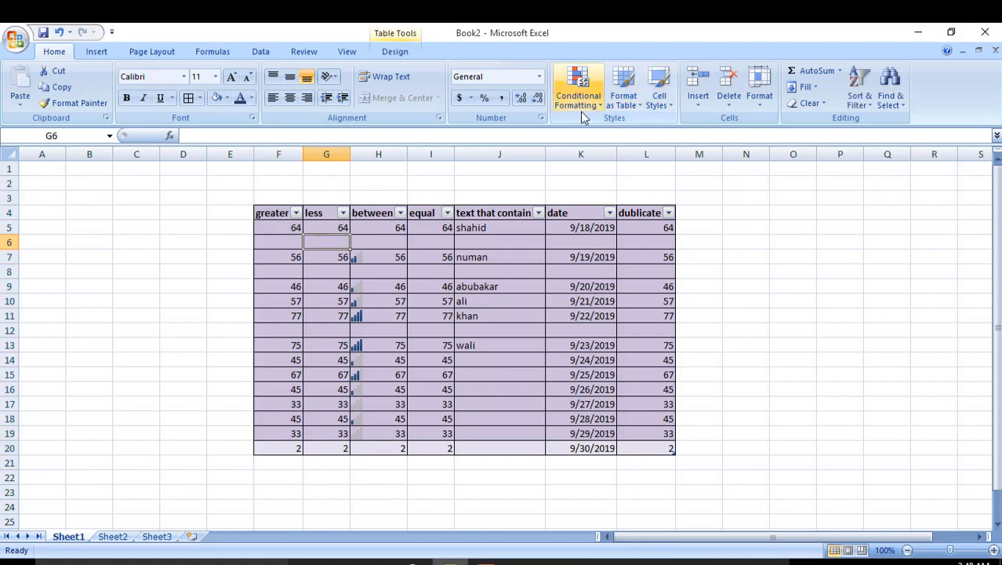
click(759, 86)
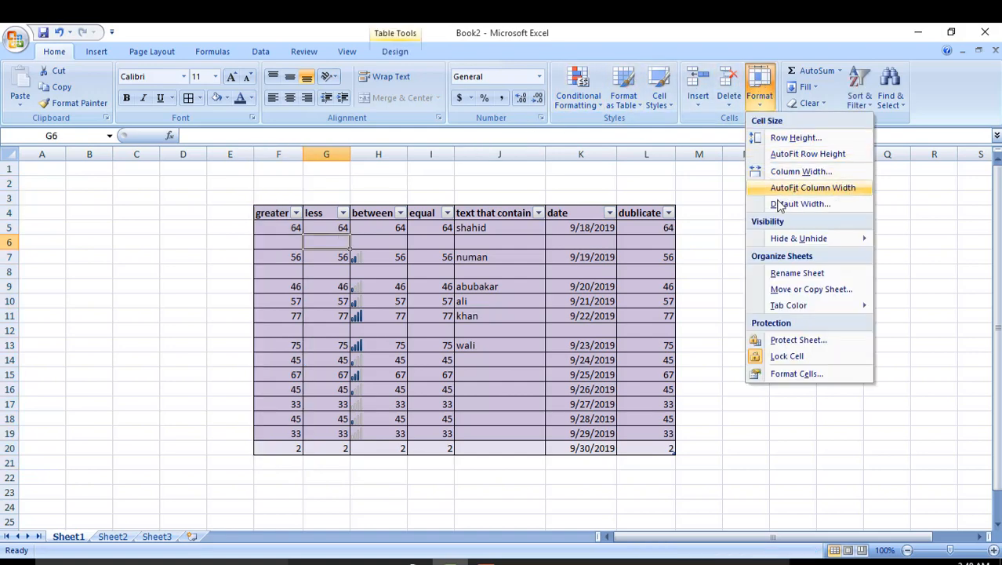
mouse_move(784, 238)
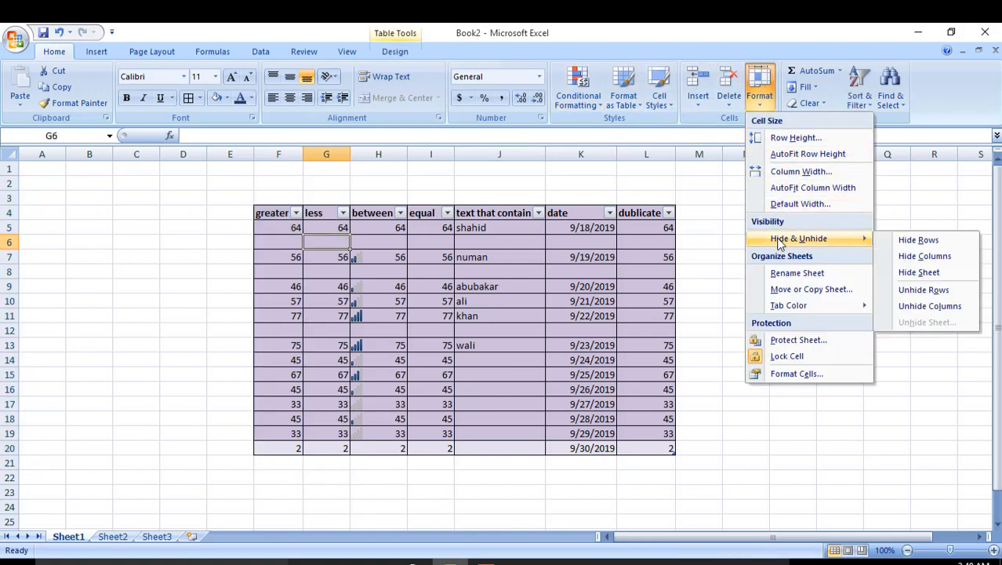
click(921, 272)
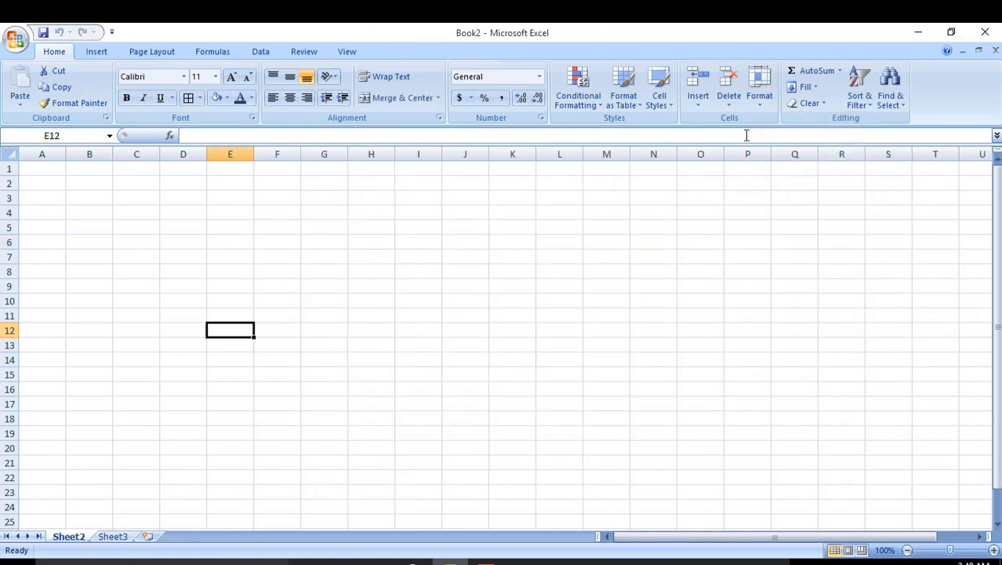
click(759, 98)
mouse_move(818, 245)
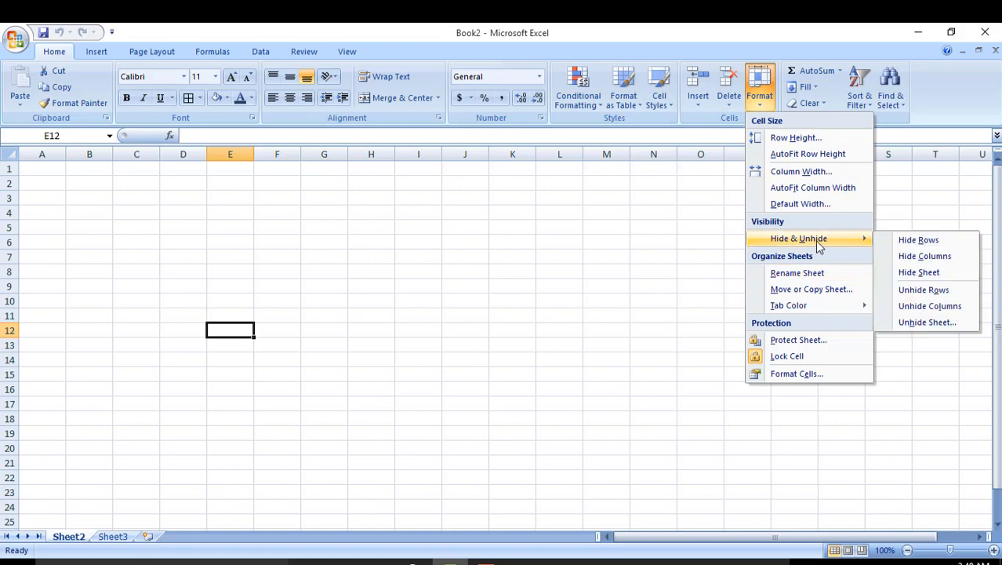
click(927, 323)
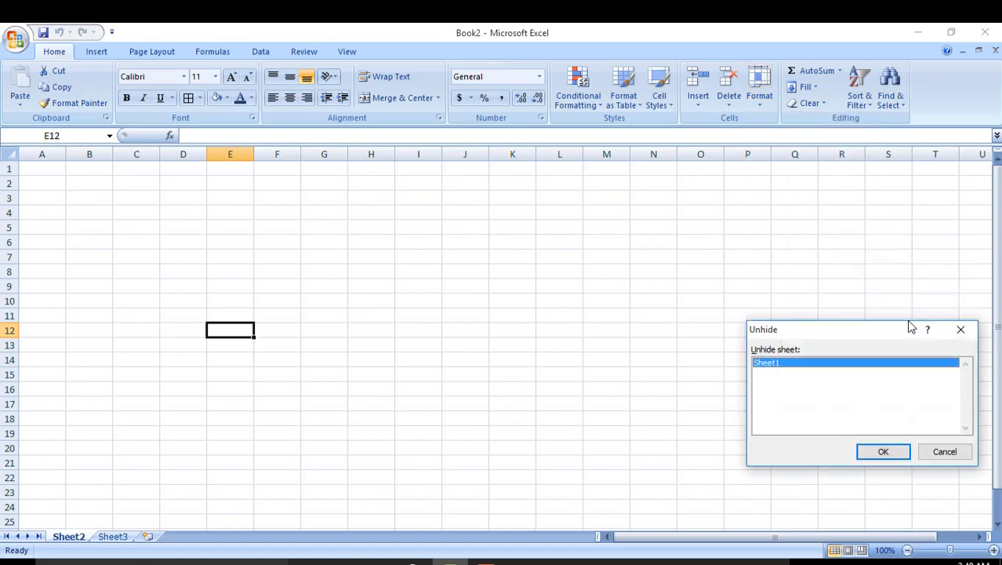
click(883, 453)
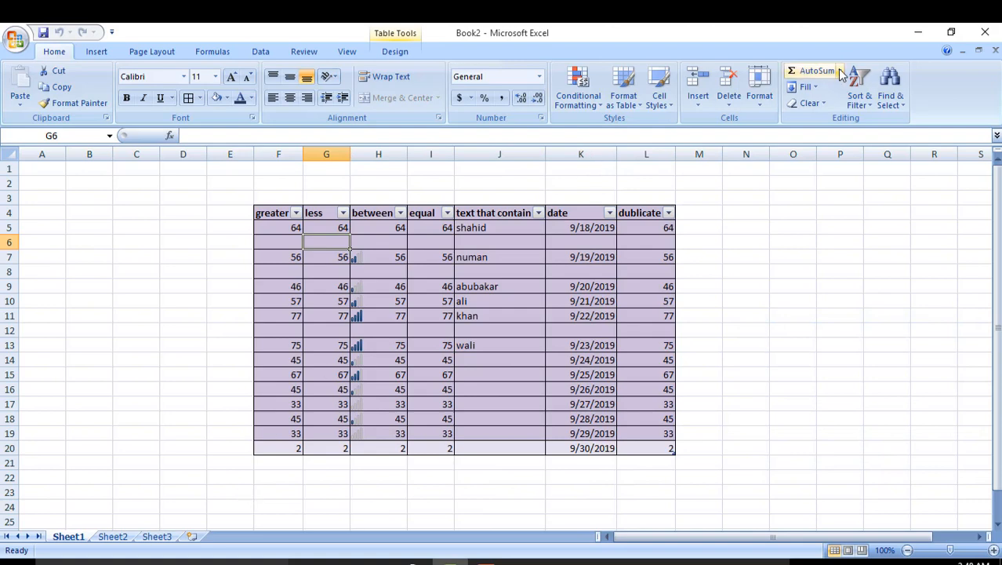
click(759, 87)
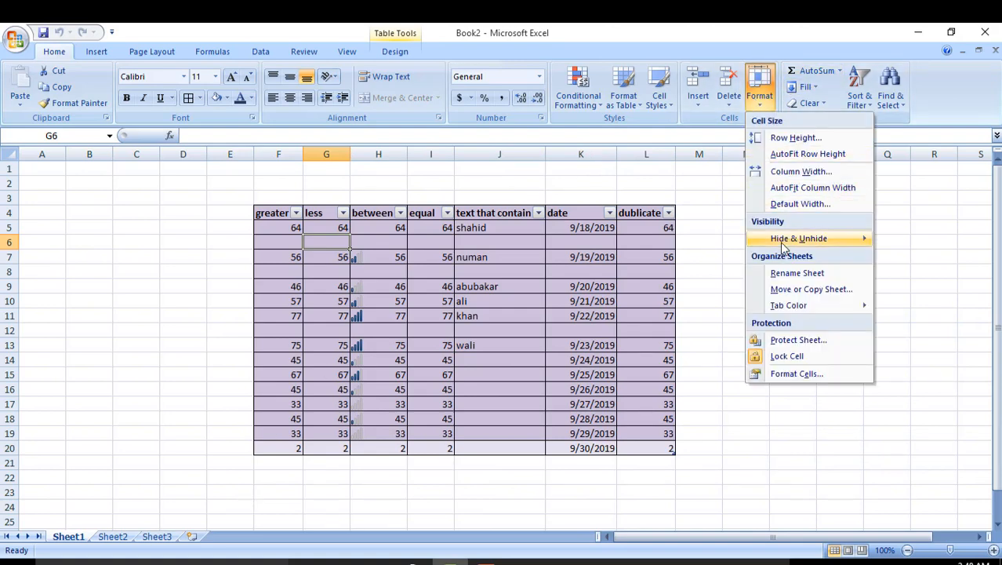
Step: Rename Sheet1 to 'first sheet'
click(782, 283)
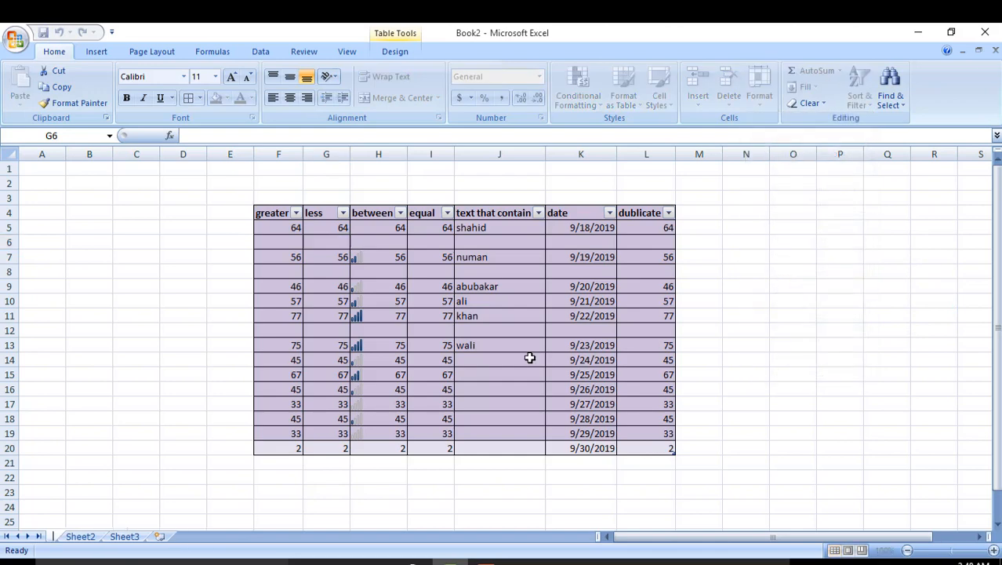
text(first )
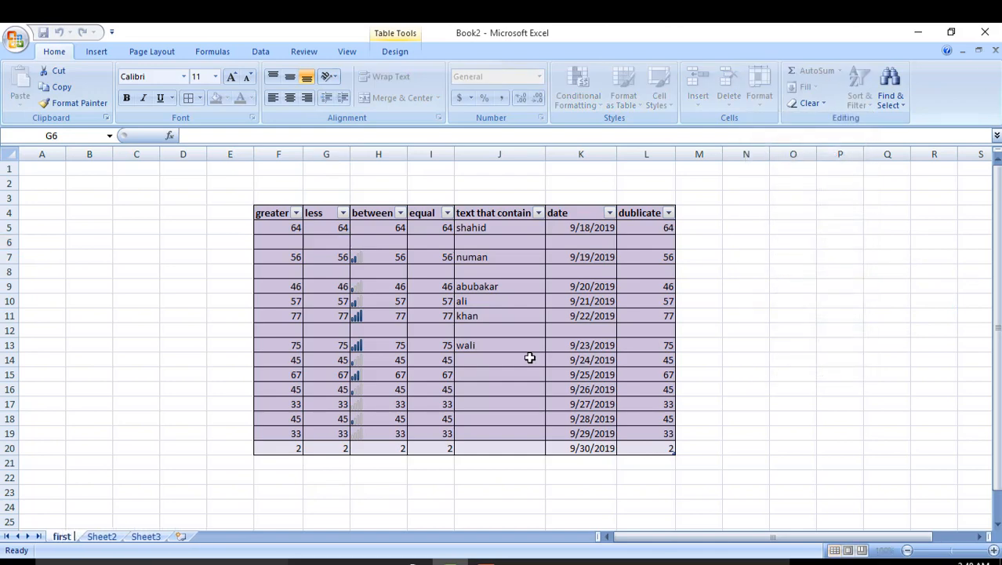
text(sheet)
key(Return)
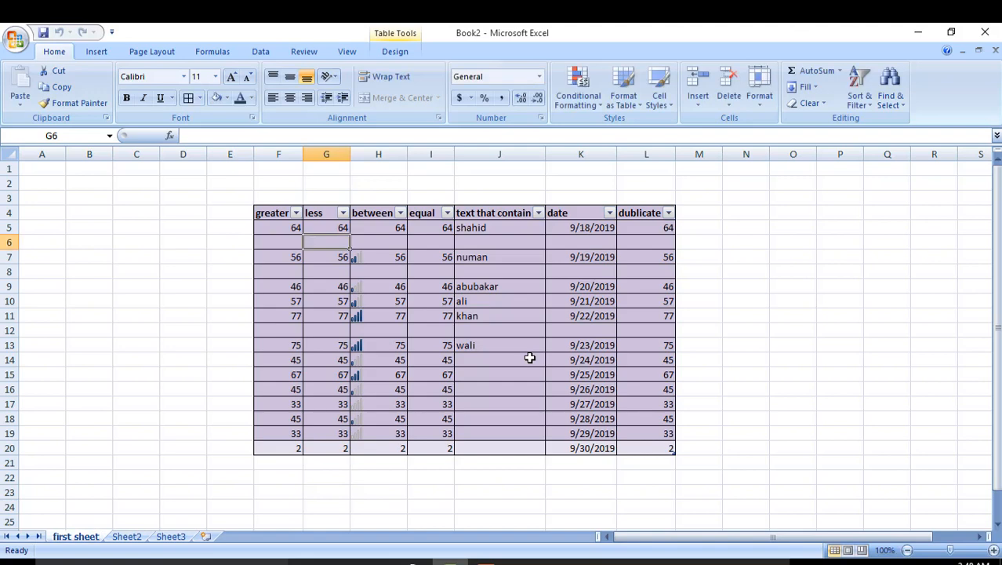
Step: Give the first sheet tab a colour and check it from Sheet2
click(759, 87)
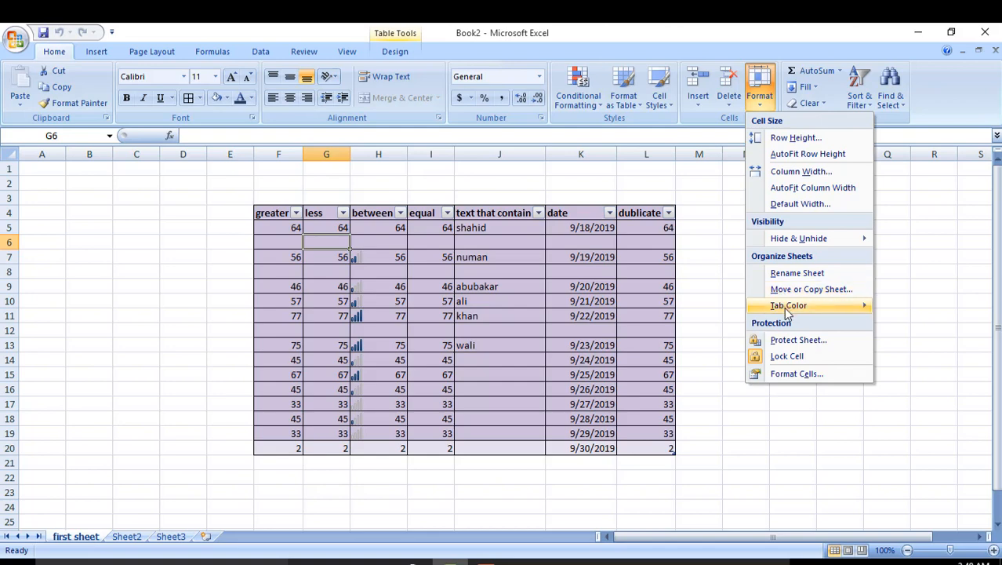
mouse_move(786, 306)
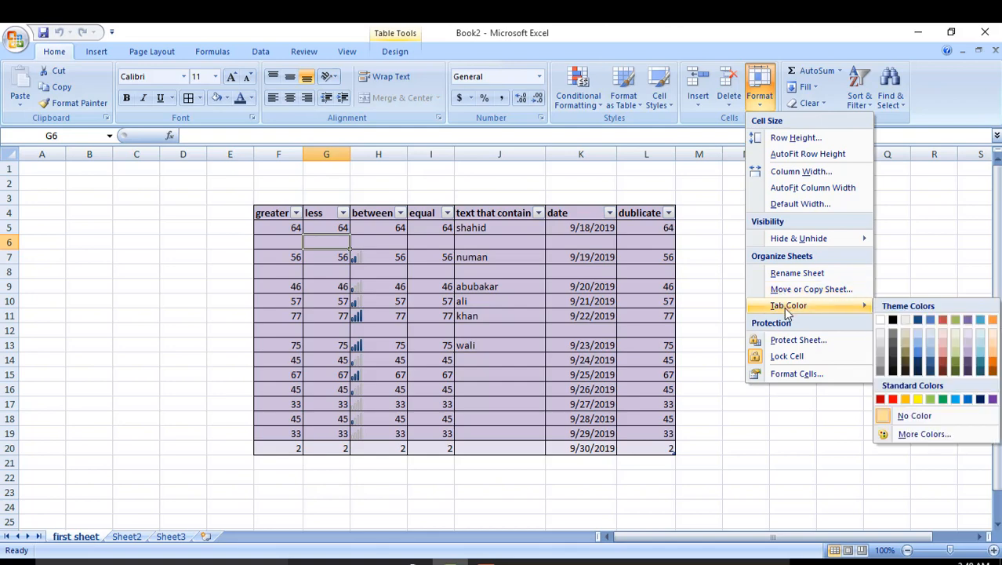
click(920, 346)
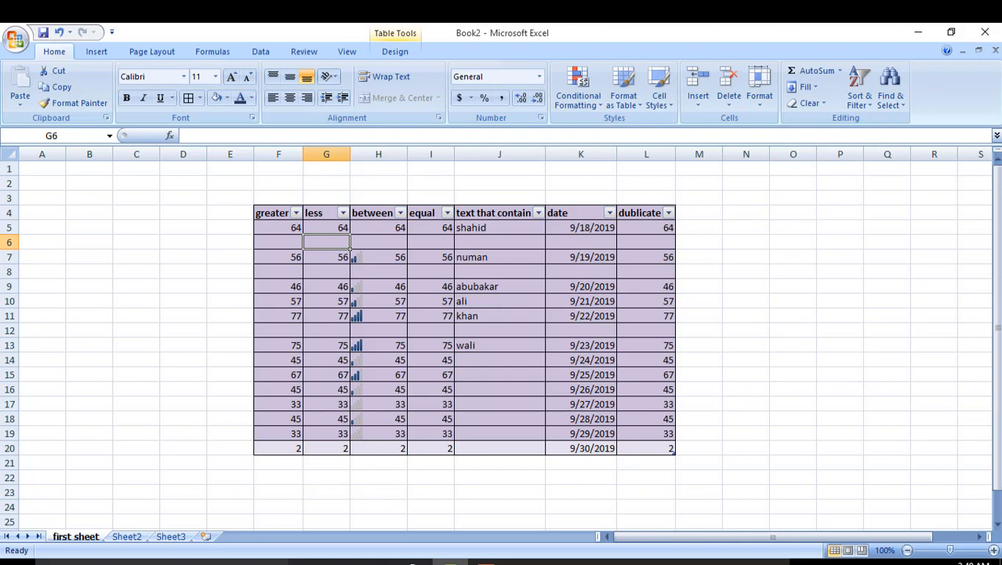
click(128, 540)
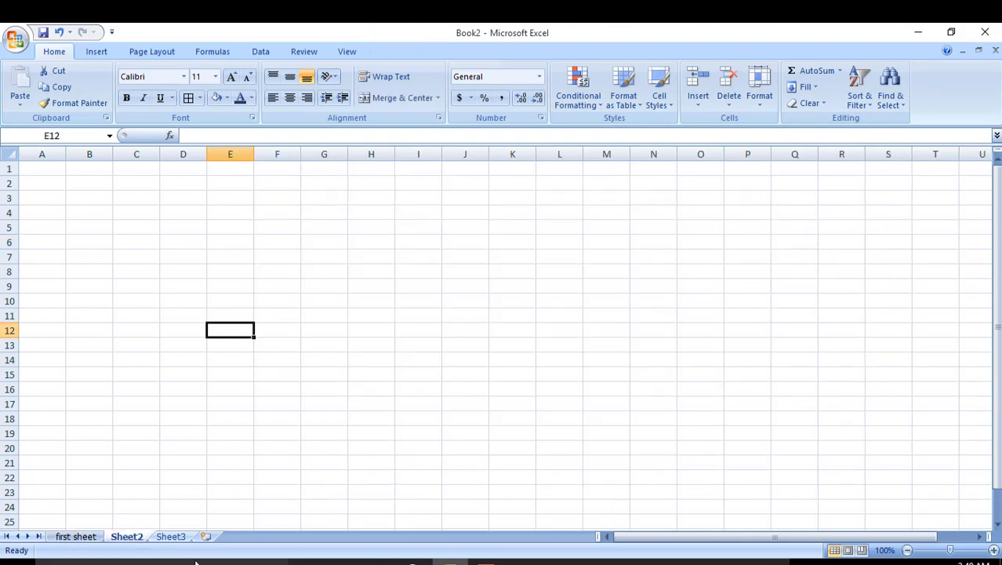
click(85, 539)
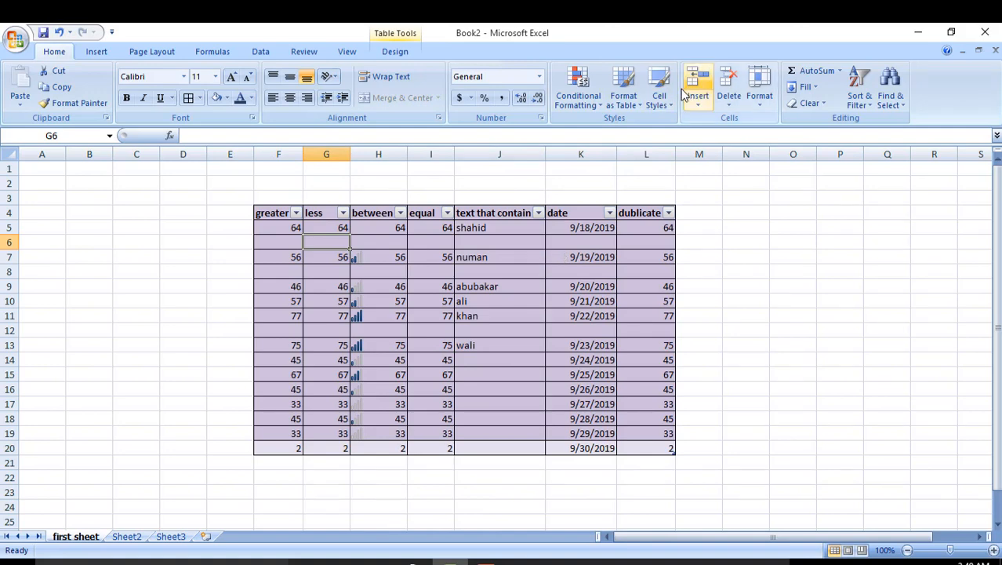
Step: Change the first sheet tab colour to the standard red
click(759, 87)
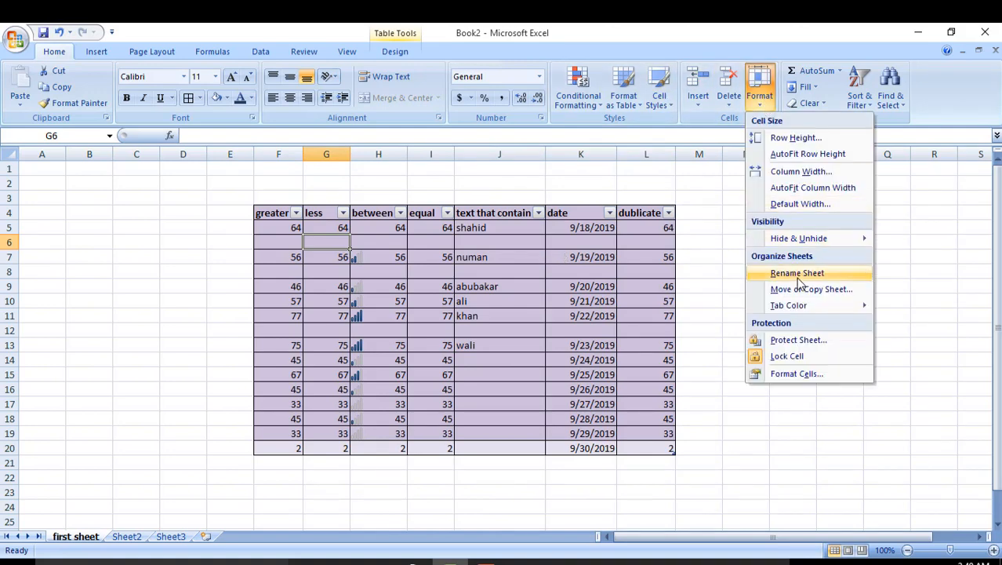
mouse_move(811, 310)
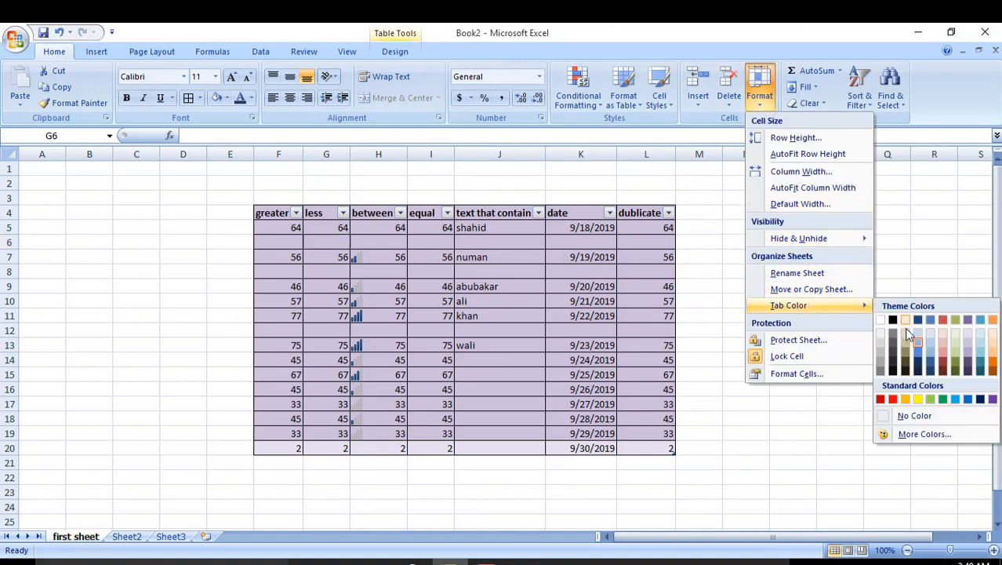
click(894, 400)
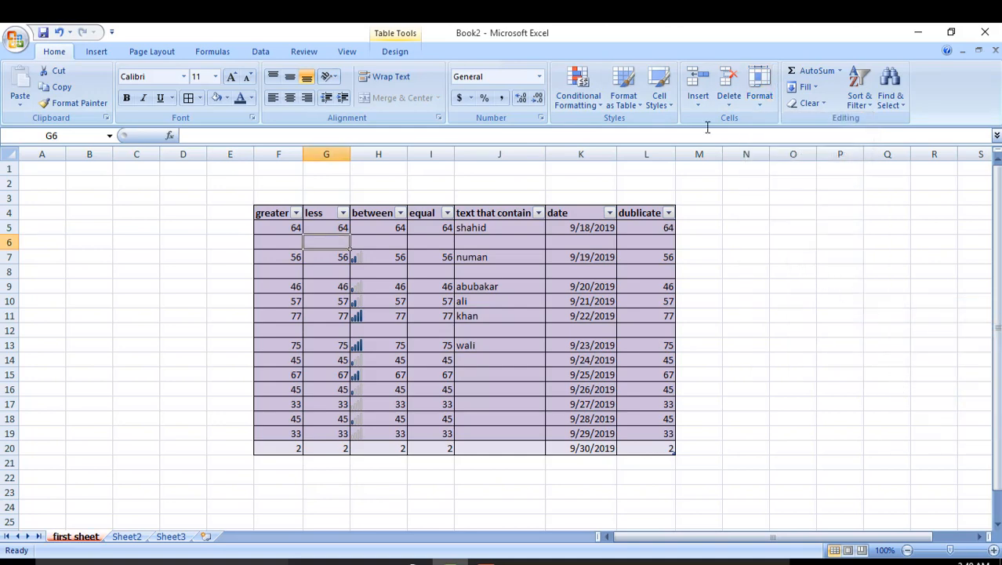
Step: Password-protect first sheet, allowing formatting cells, columns, rows and inserting columns and rows
click(759, 88)
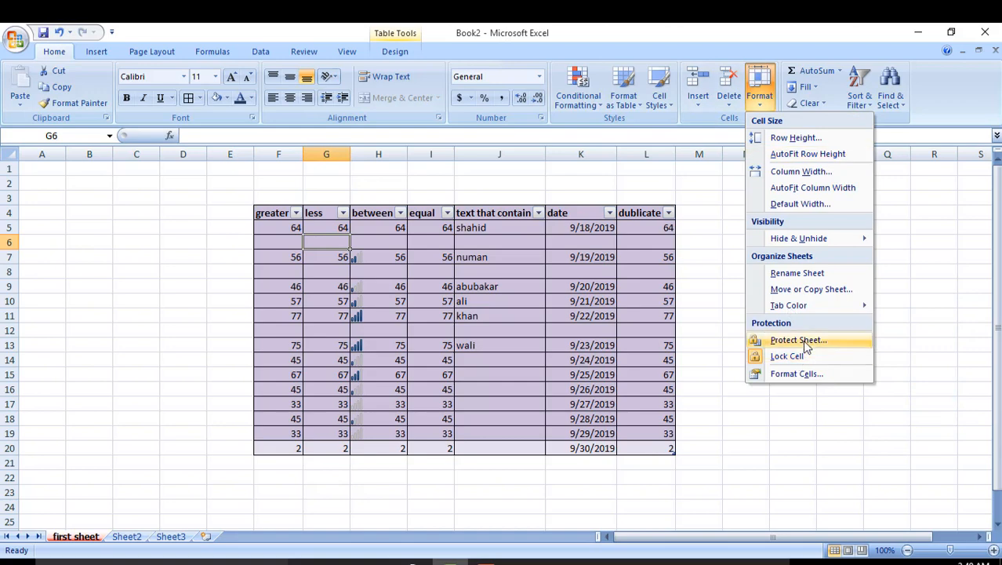
click(800, 341)
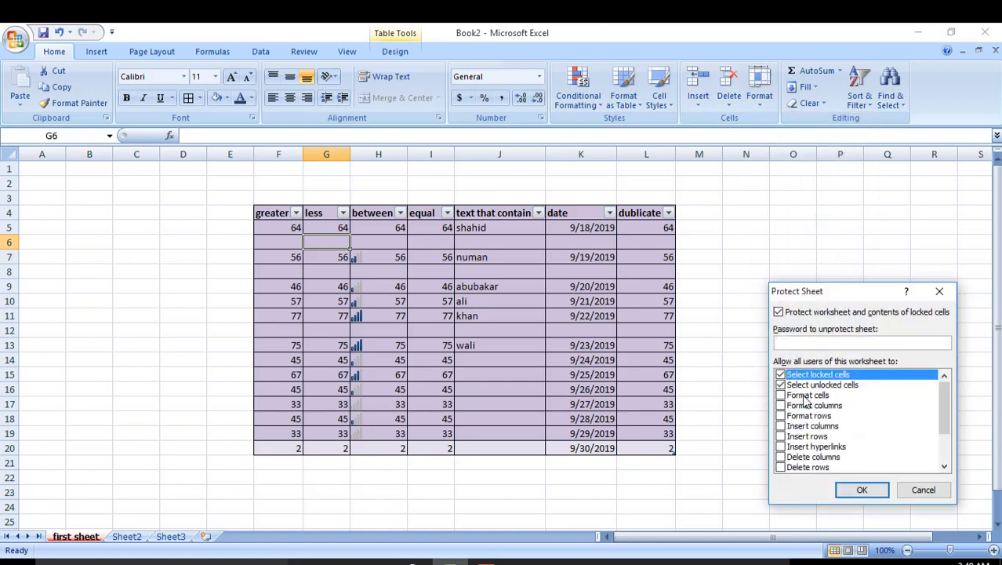
click(781, 396)
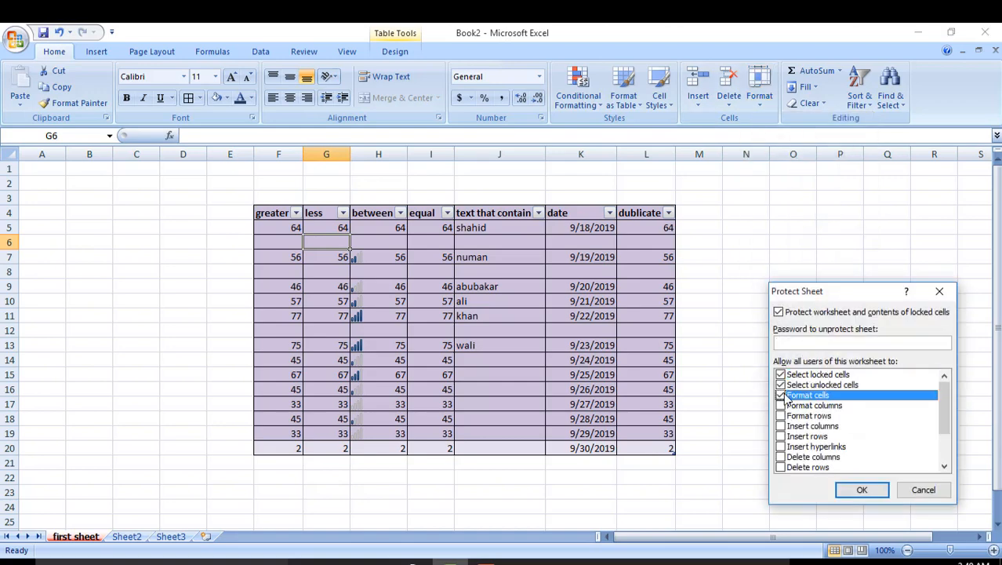
click(781, 405)
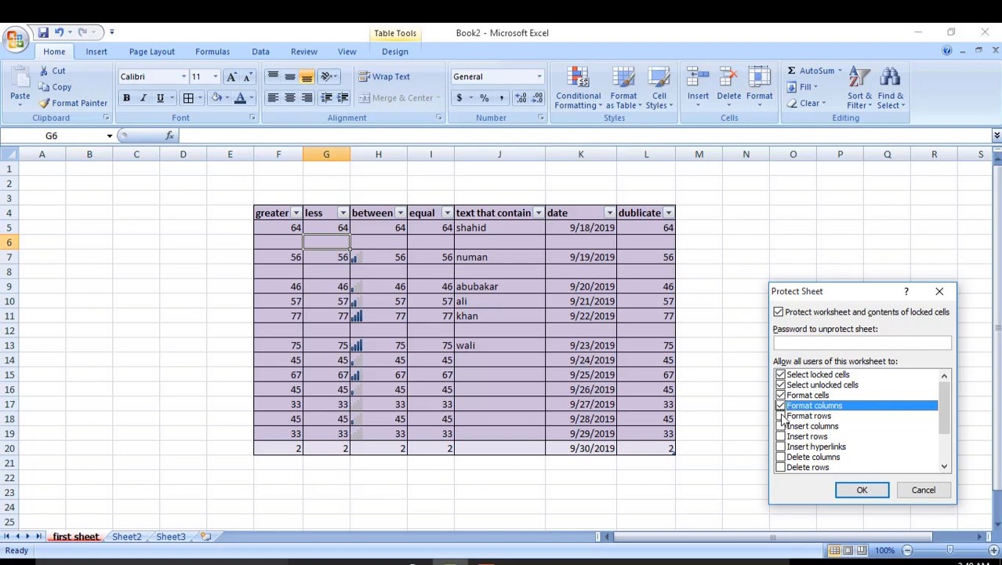
click(781, 416)
click(781, 426)
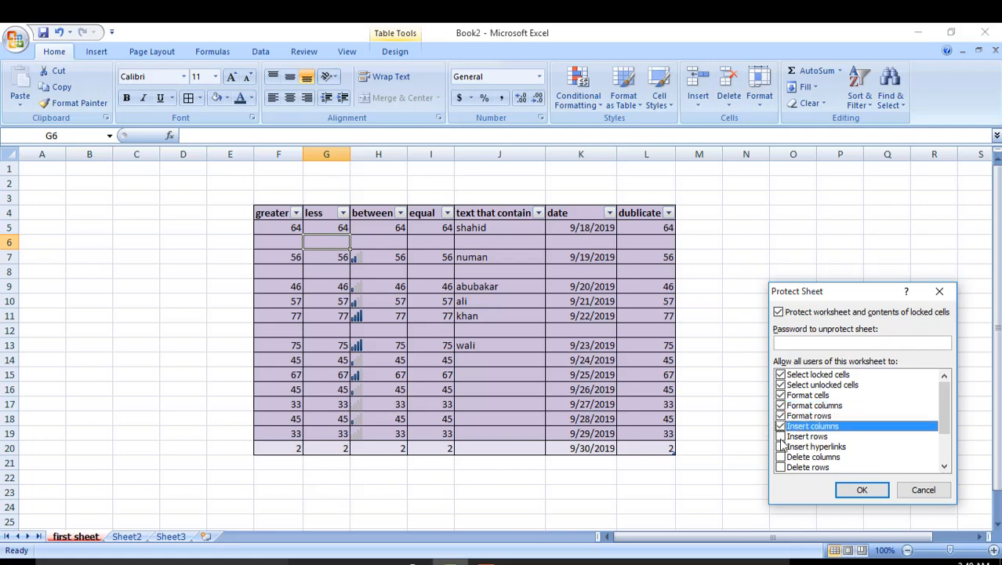
click(781, 436)
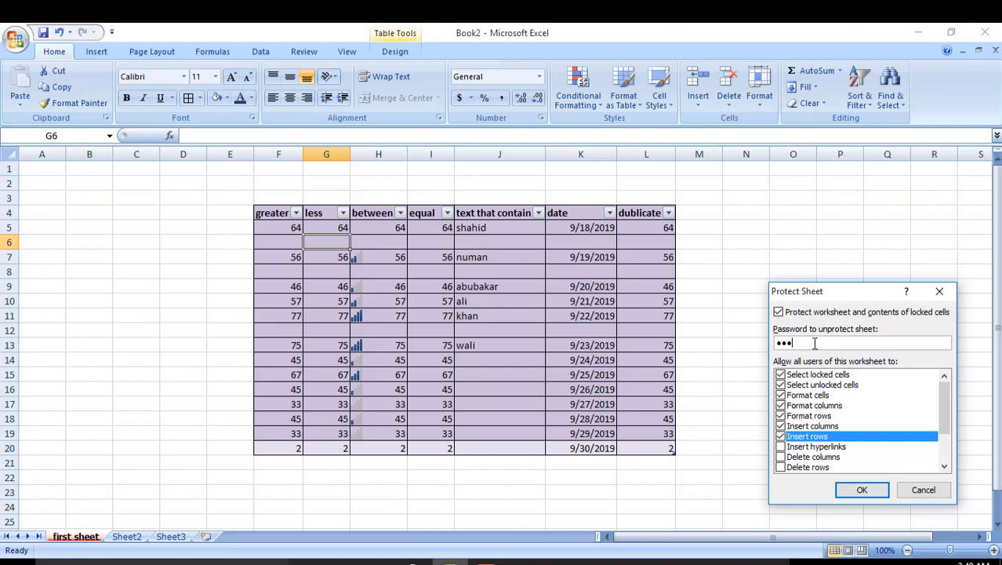
click(862, 490)
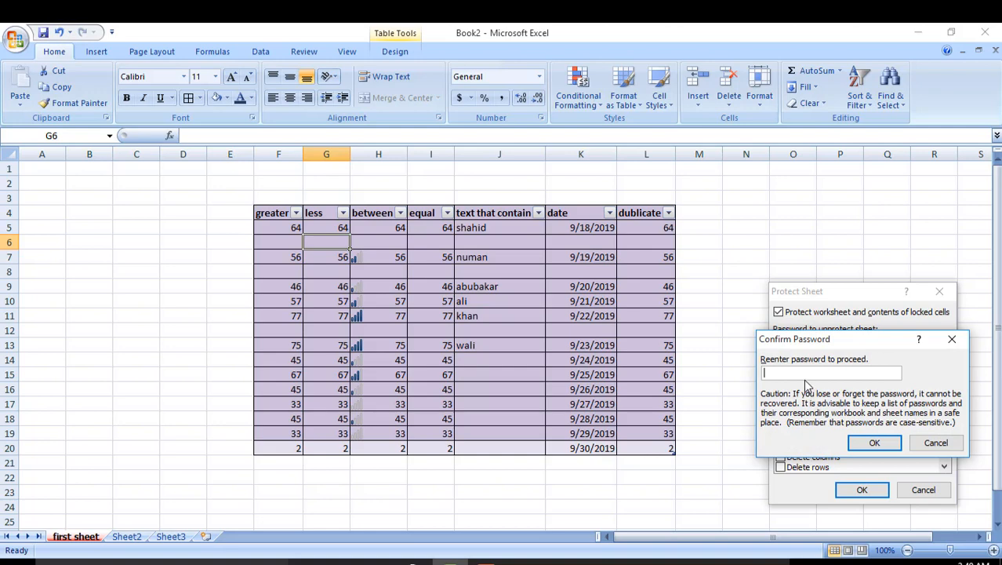
text(1234)
click(873, 443)
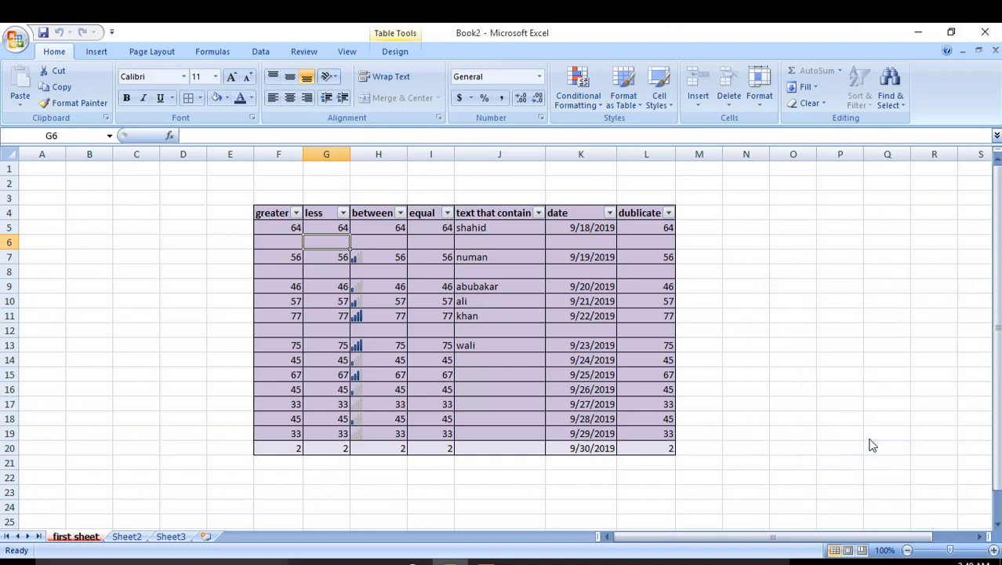
Step: Test editing cell H11 and dismiss the read-only warning
click(386, 313)
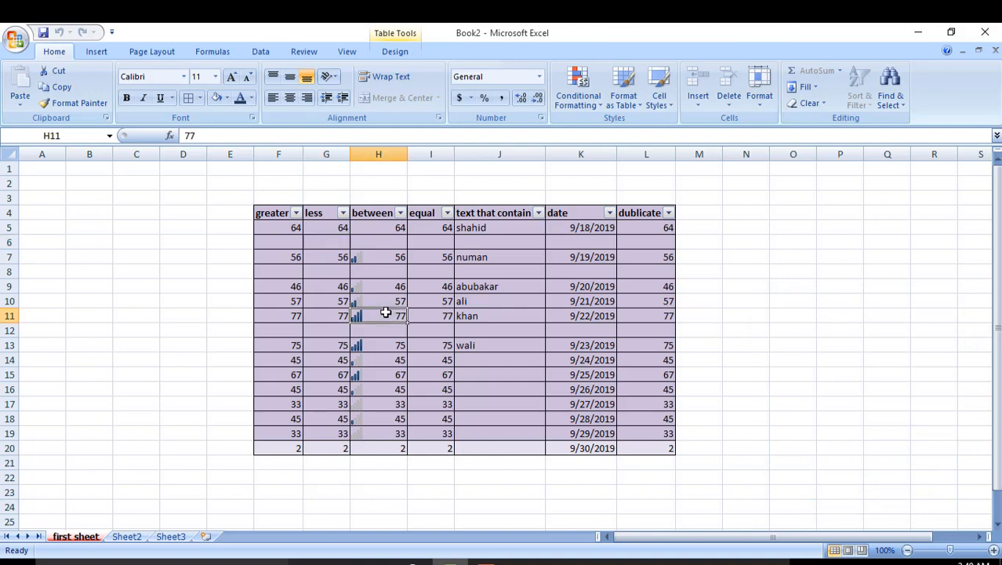
double_click(386, 313)
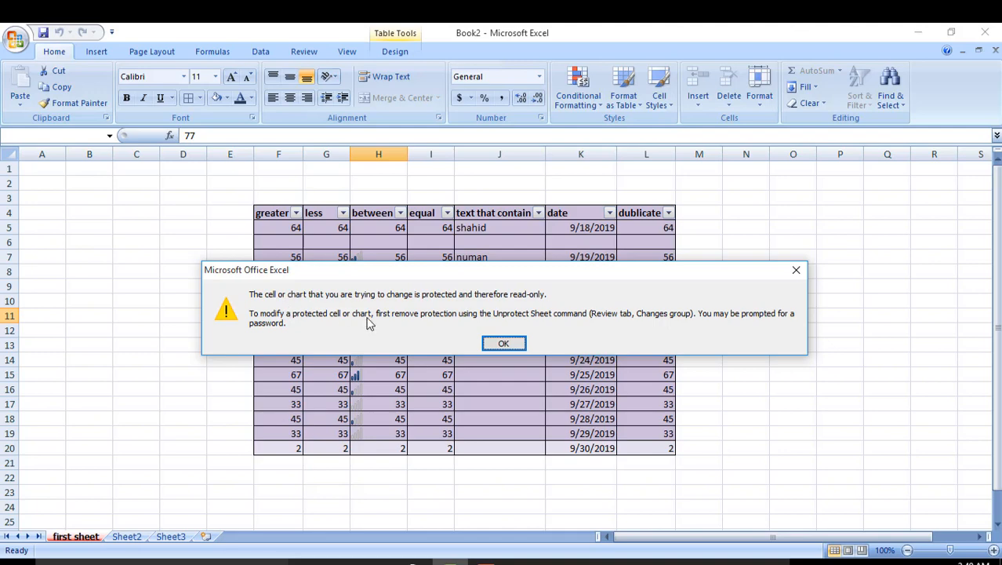
click(506, 343)
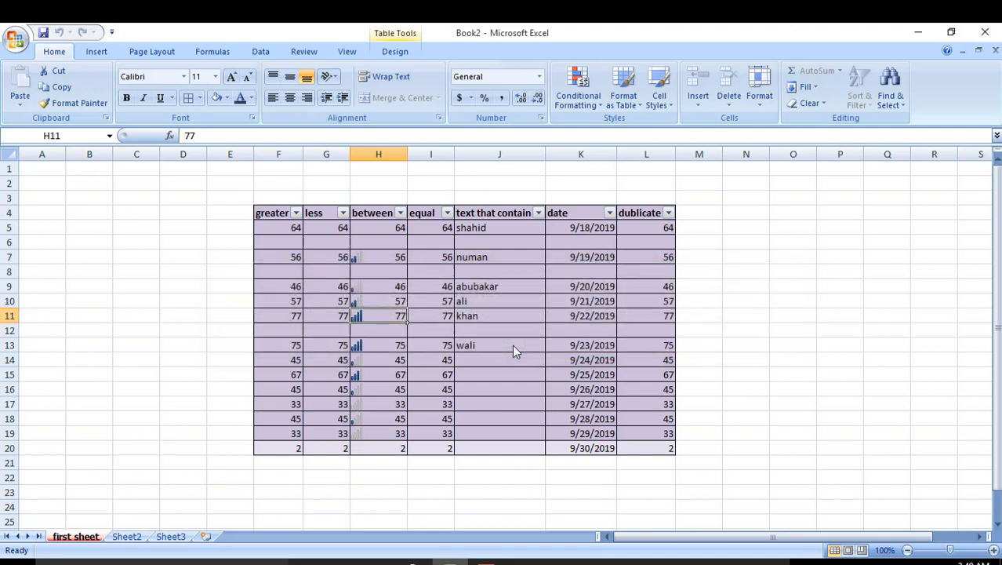
Step: Unprotect the first sheet using the Format menu and the sheet's password
click(759, 96)
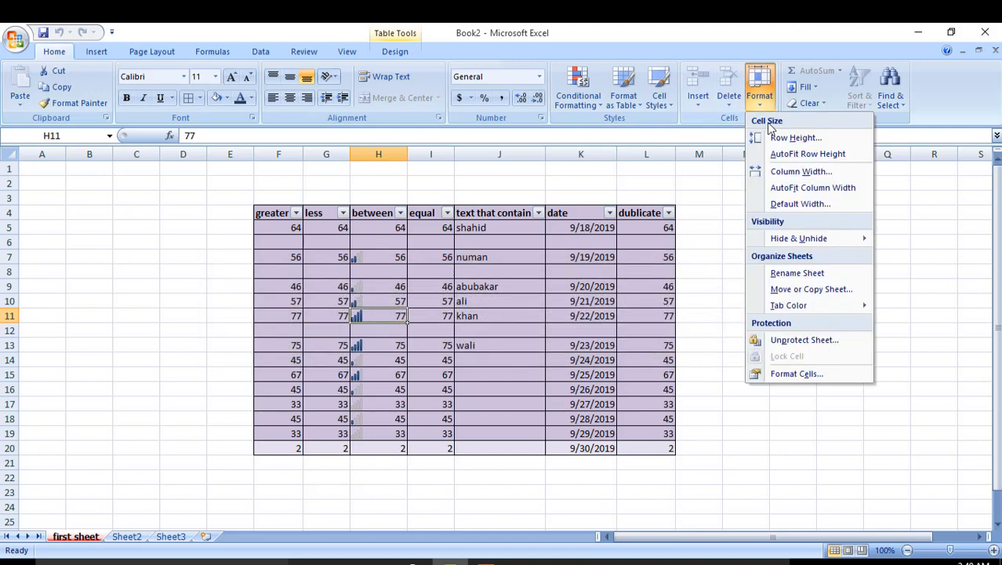
click(772, 340)
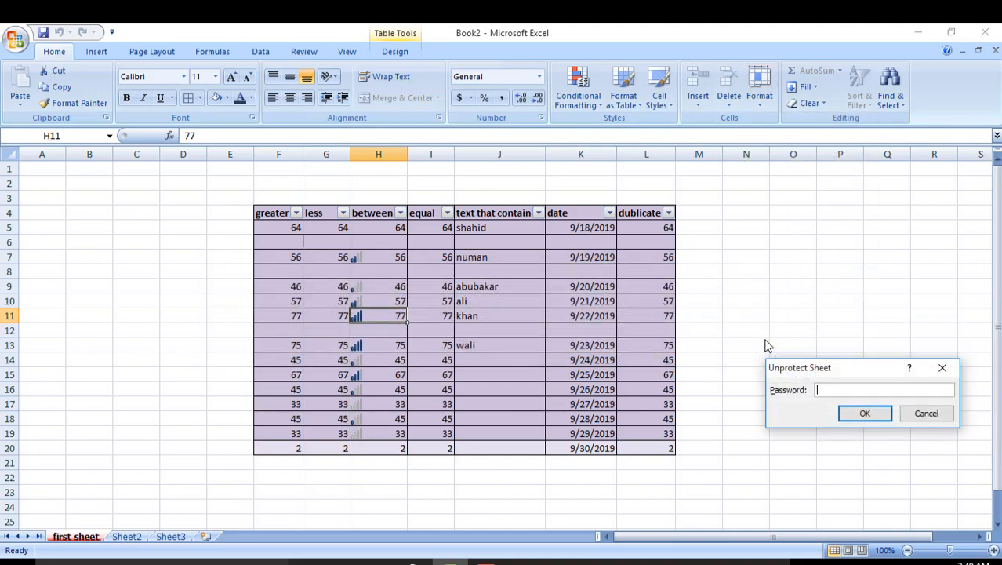
text(123456)
key(Return)
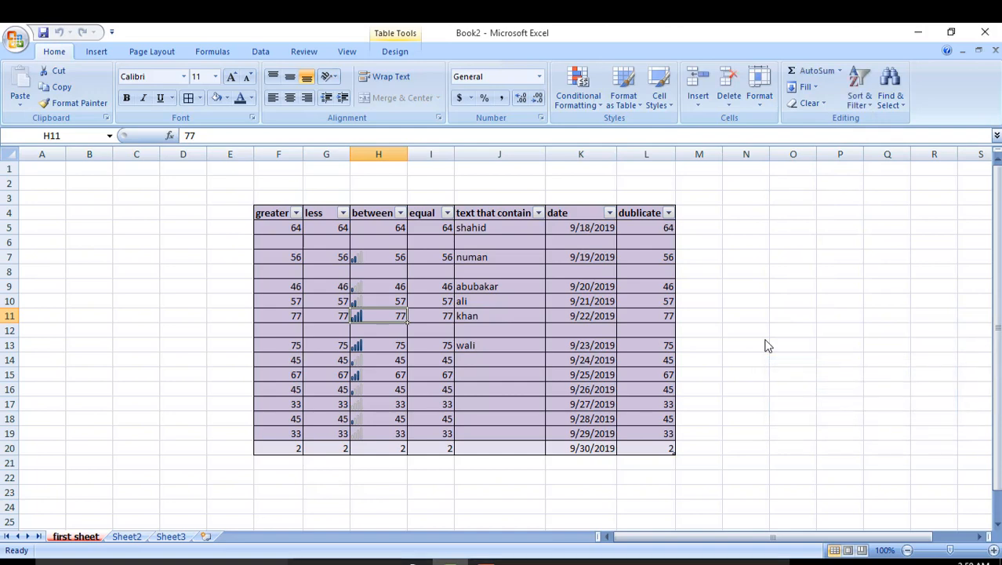
Step: Re-enter 'wali' in cell J13 now that it is editable
click(538, 342)
text(d)
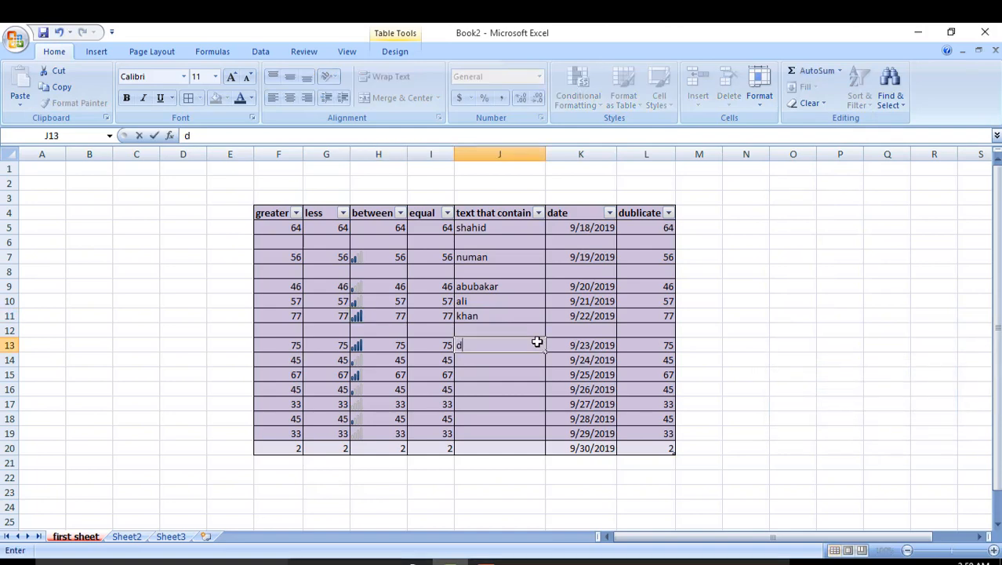
key(BackSpace)
text(wali)
key(Return)
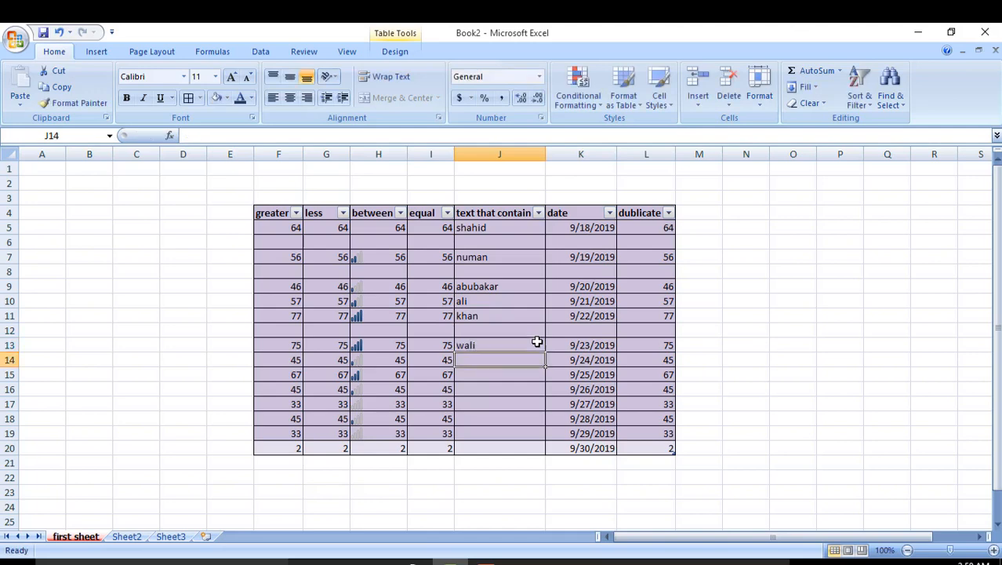
click(759, 95)
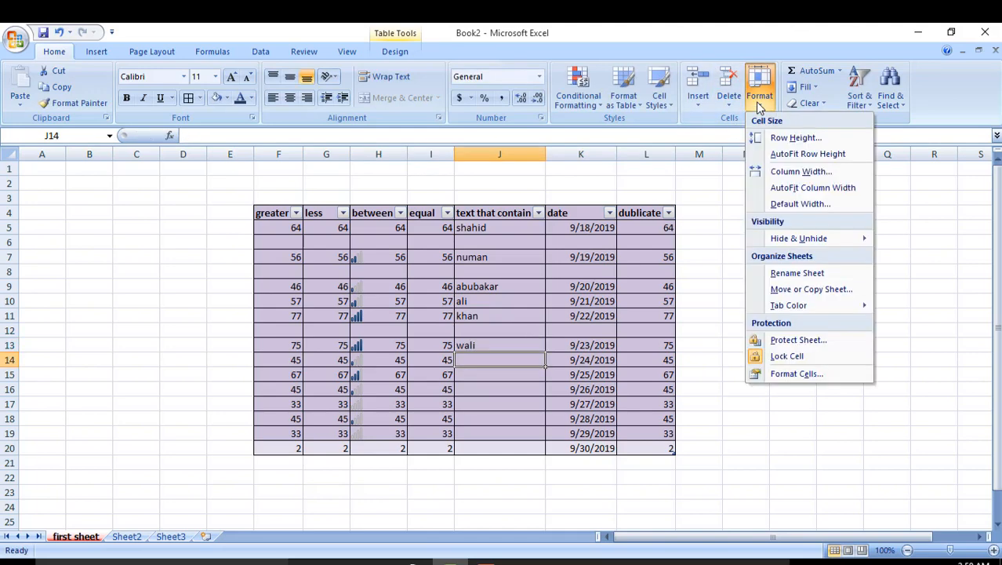
click(749, 382)
click(665, 292)
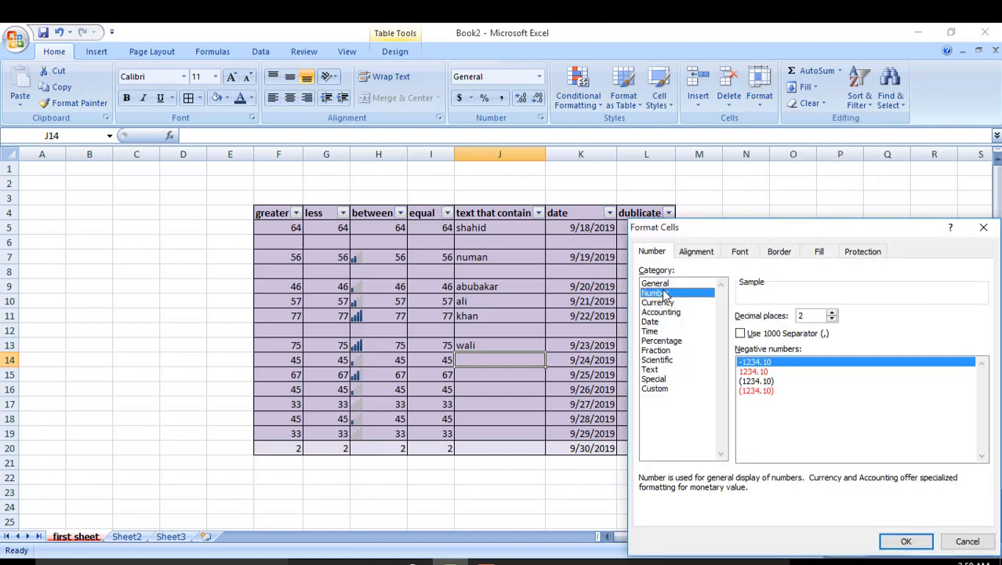
click(754, 371)
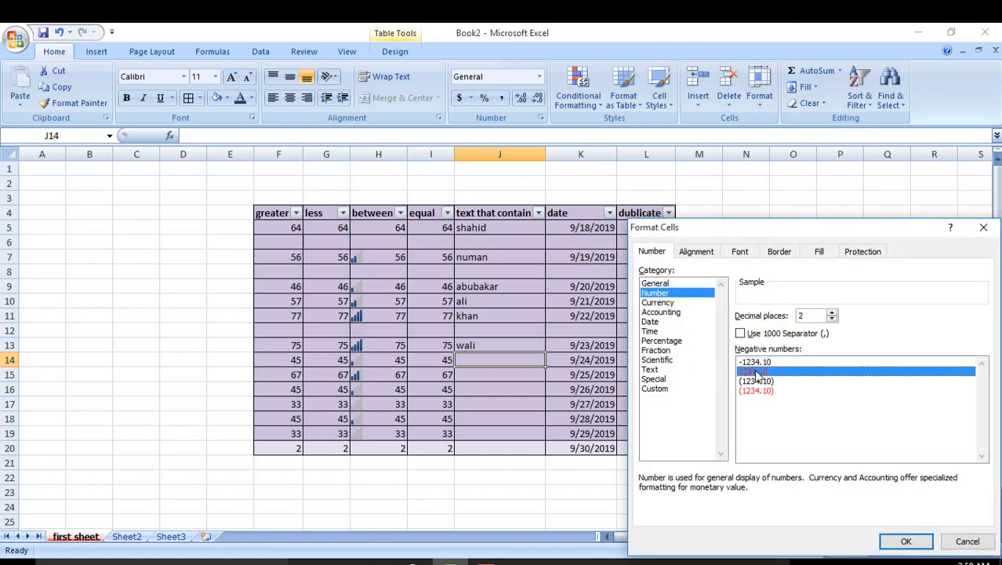
click(665, 305)
click(983, 226)
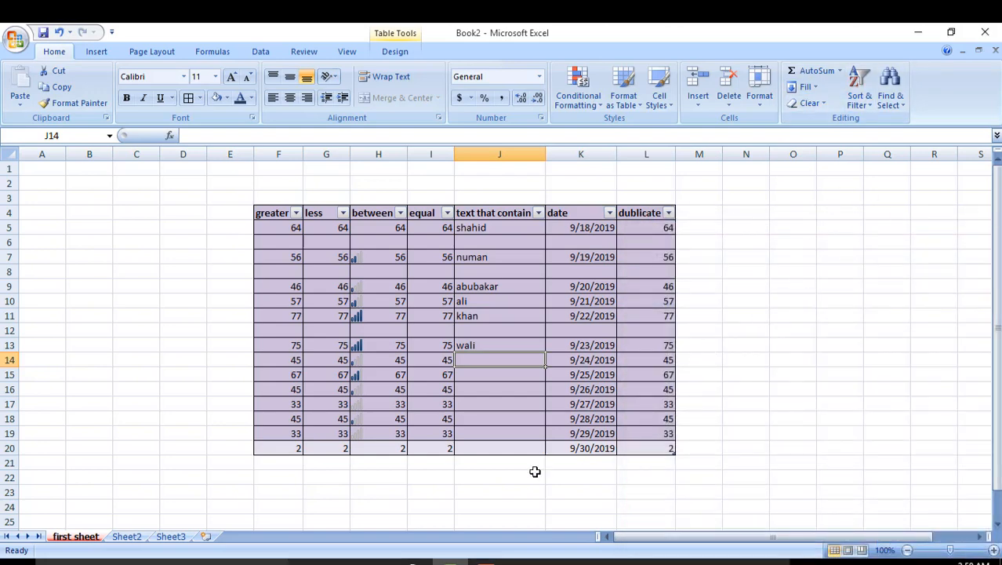
mouse_move(486, 562)
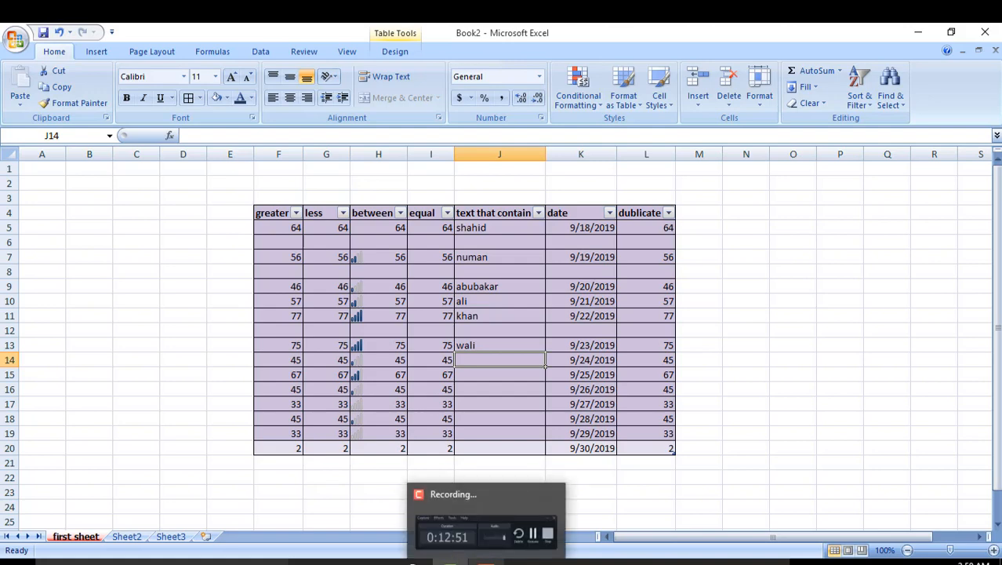
click(487, 561)
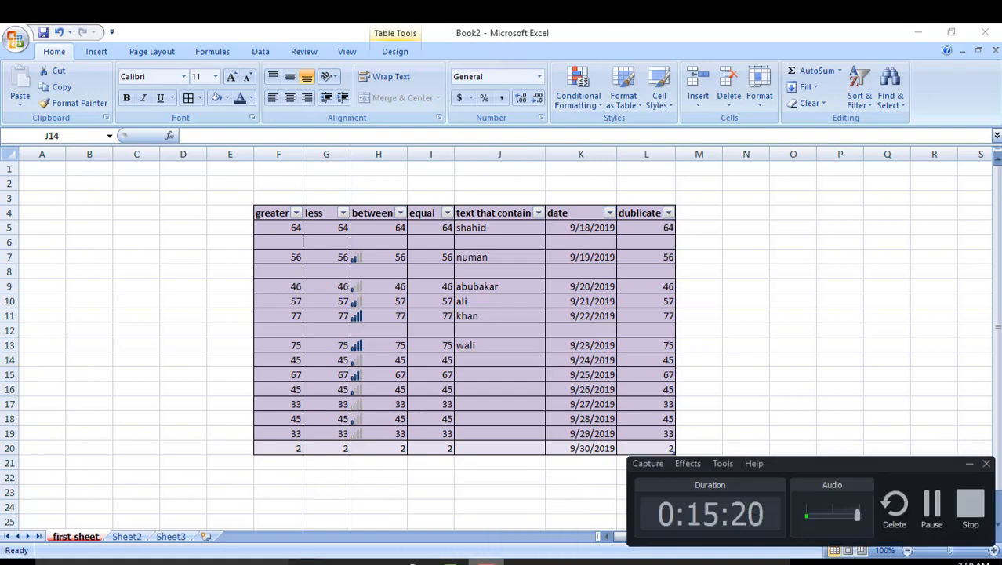